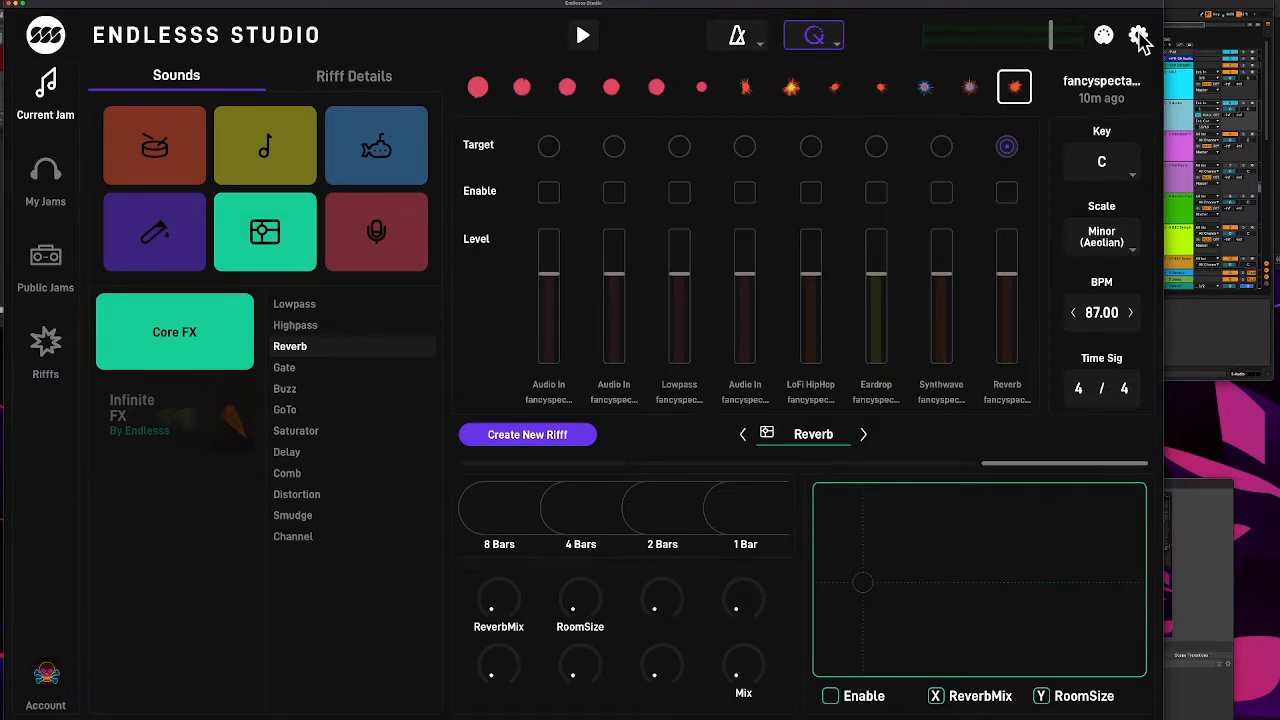
Step: In the app settings, switch the Looper Mode to Simple and return it to Advanced
left_click(1140, 38)
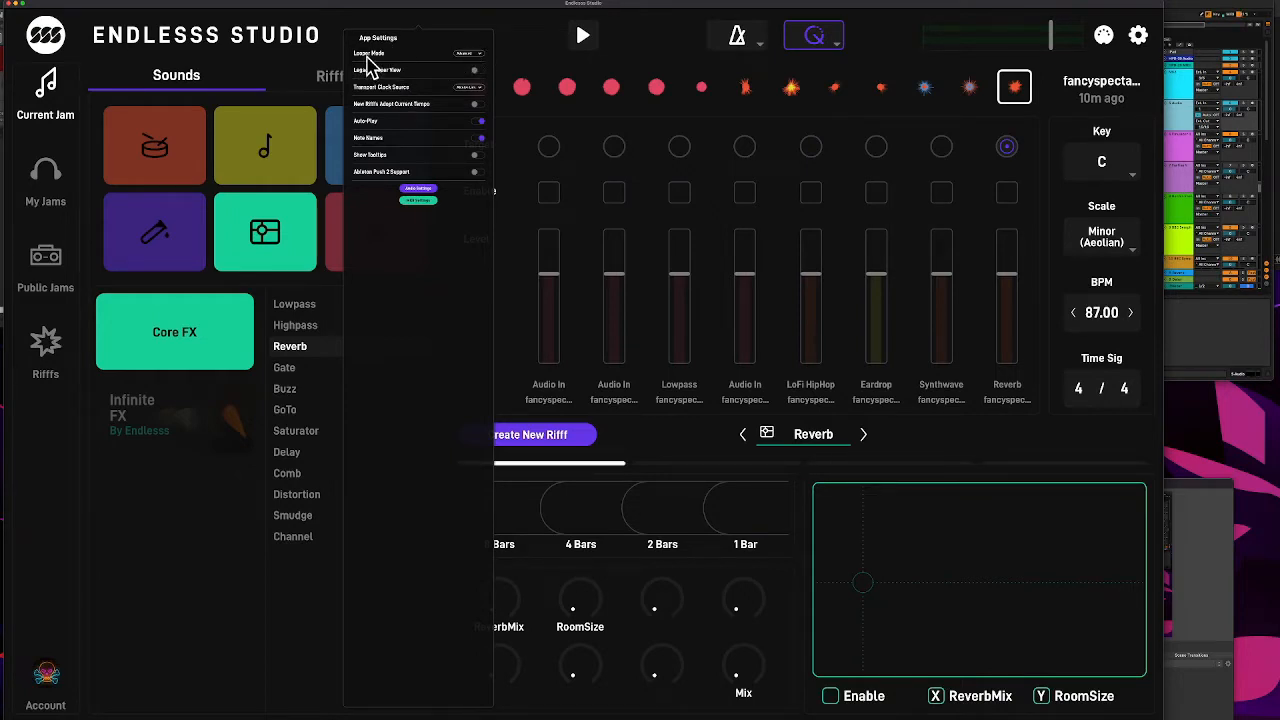
left_click(478, 55)
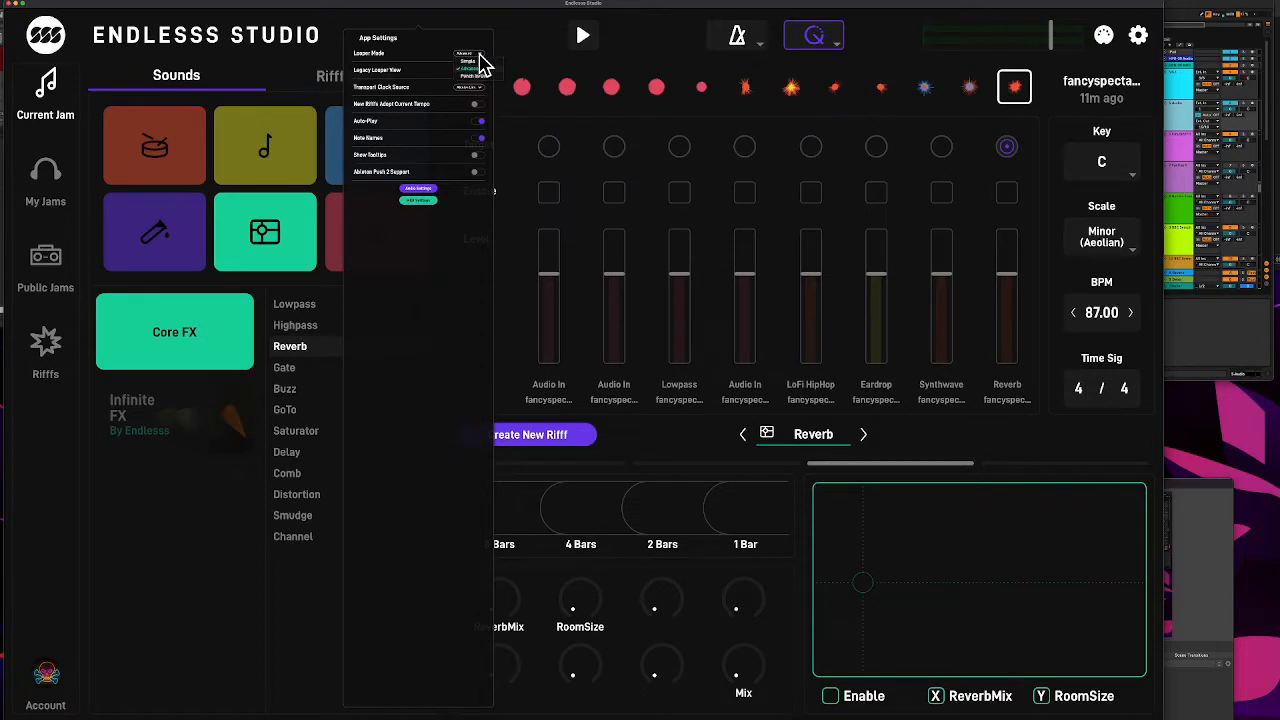
left_click(478, 62)
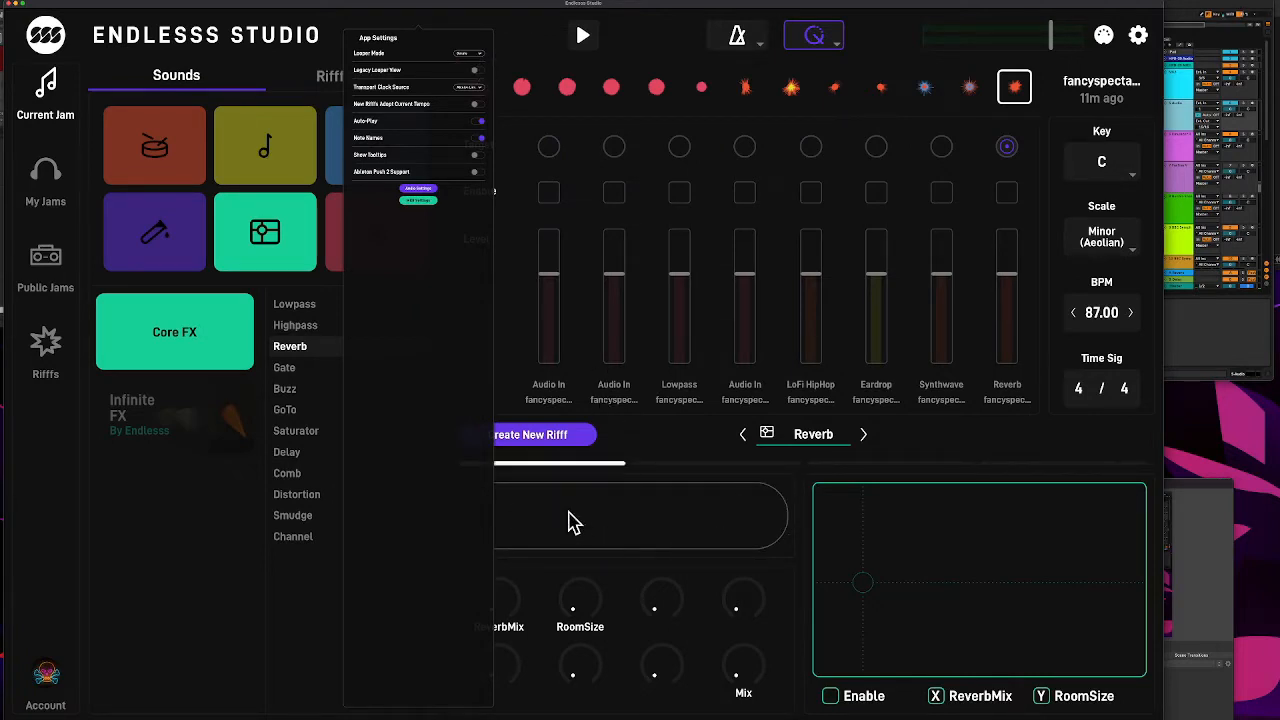
left_click(479, 55)
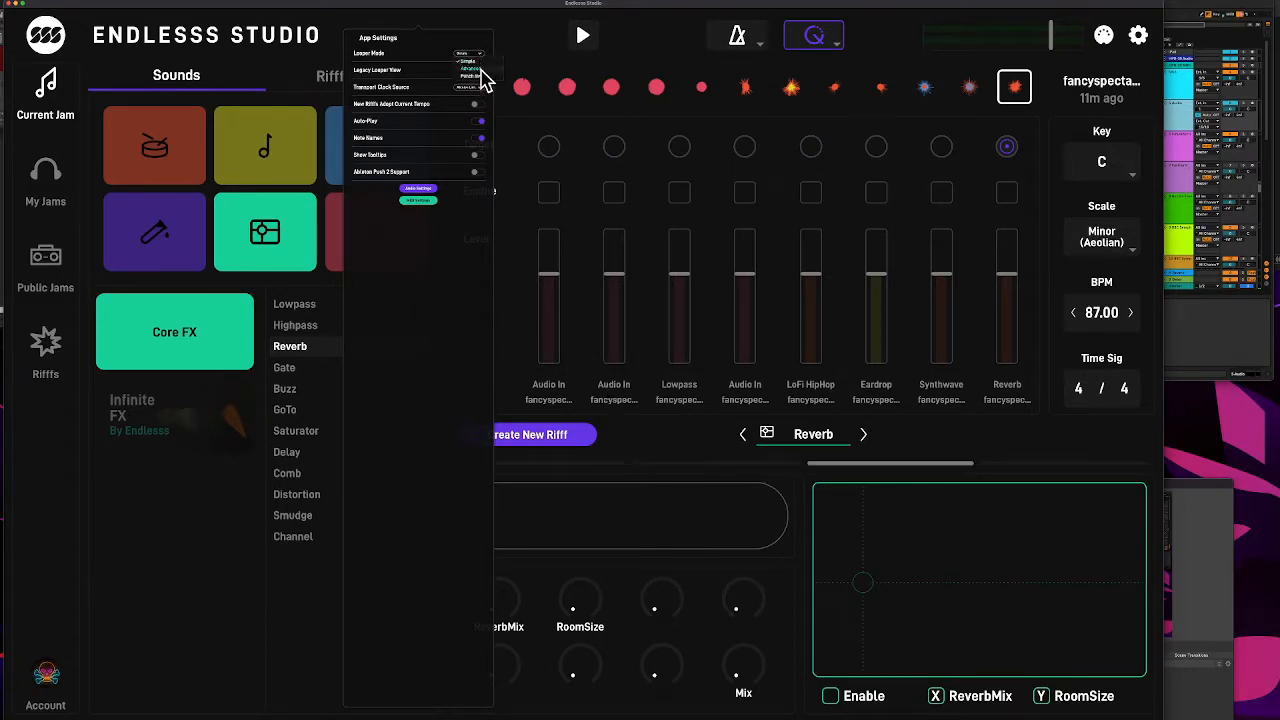
left_click(478, 68)
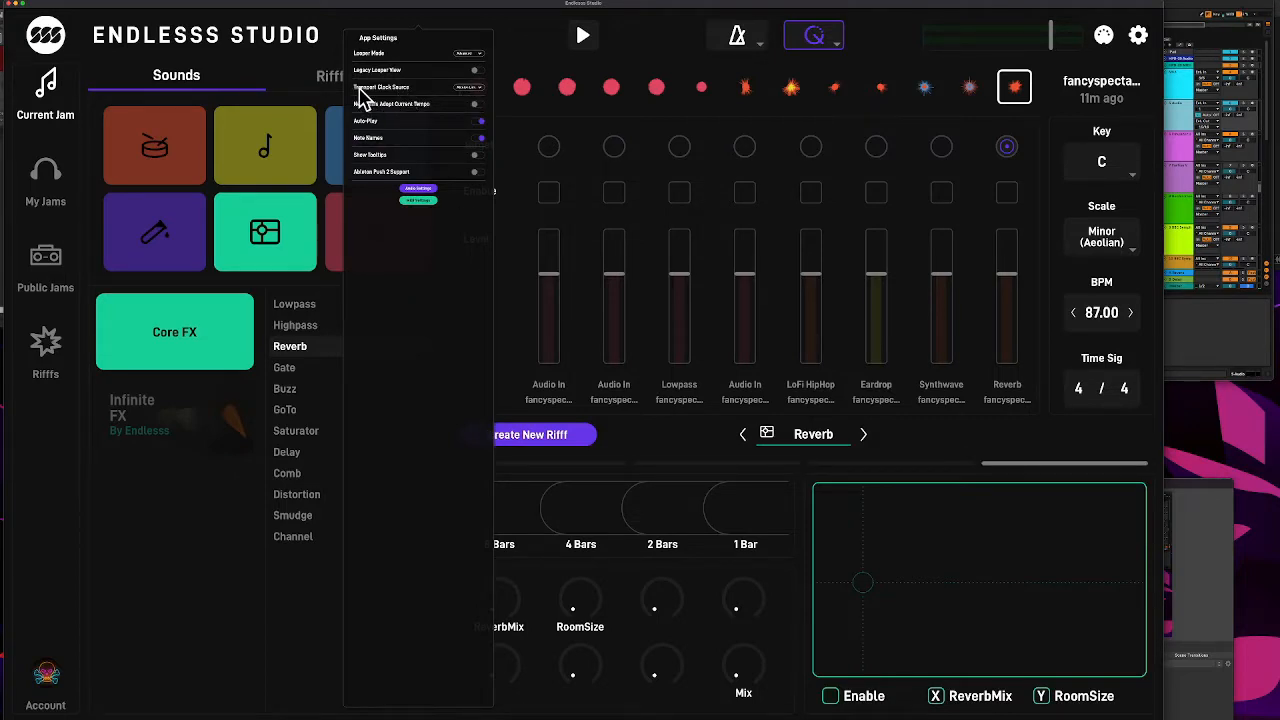
Step: Turn Legacy Looper View on and off again, and check the Transport Clock Source options without changing the source
left_click(477, 72)
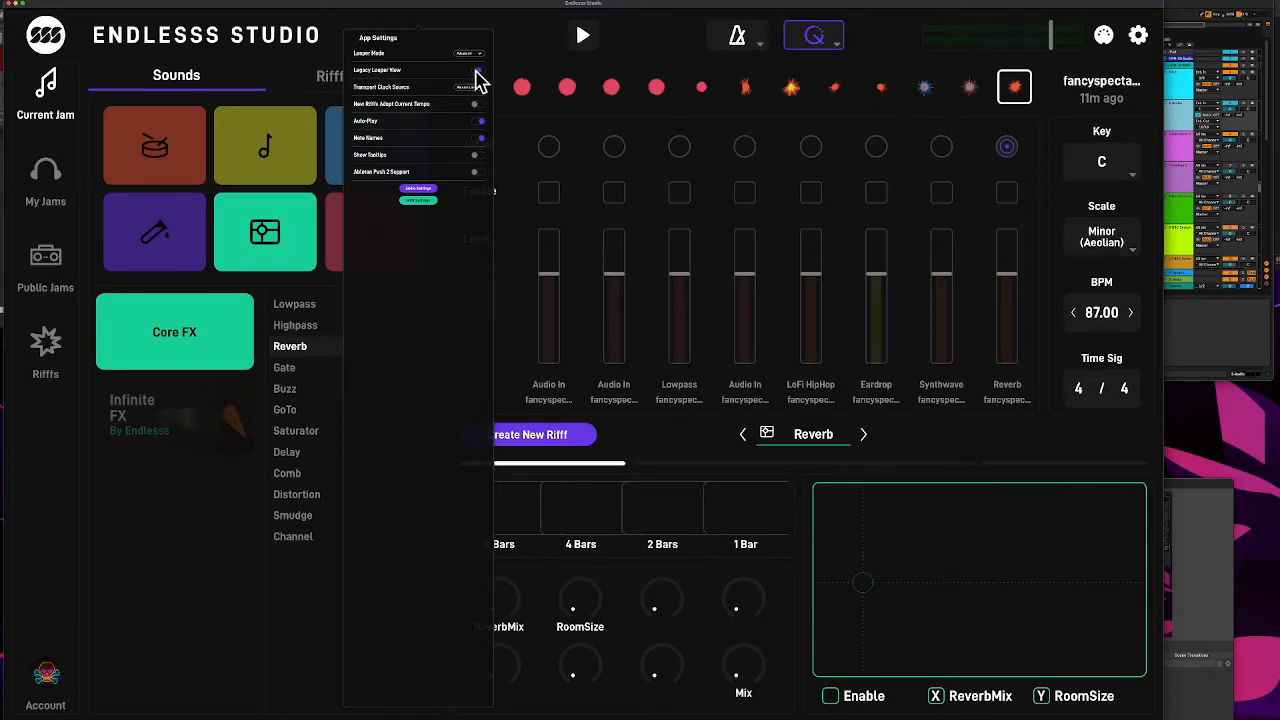
left_click(477, 72)
left_click(478, 89)
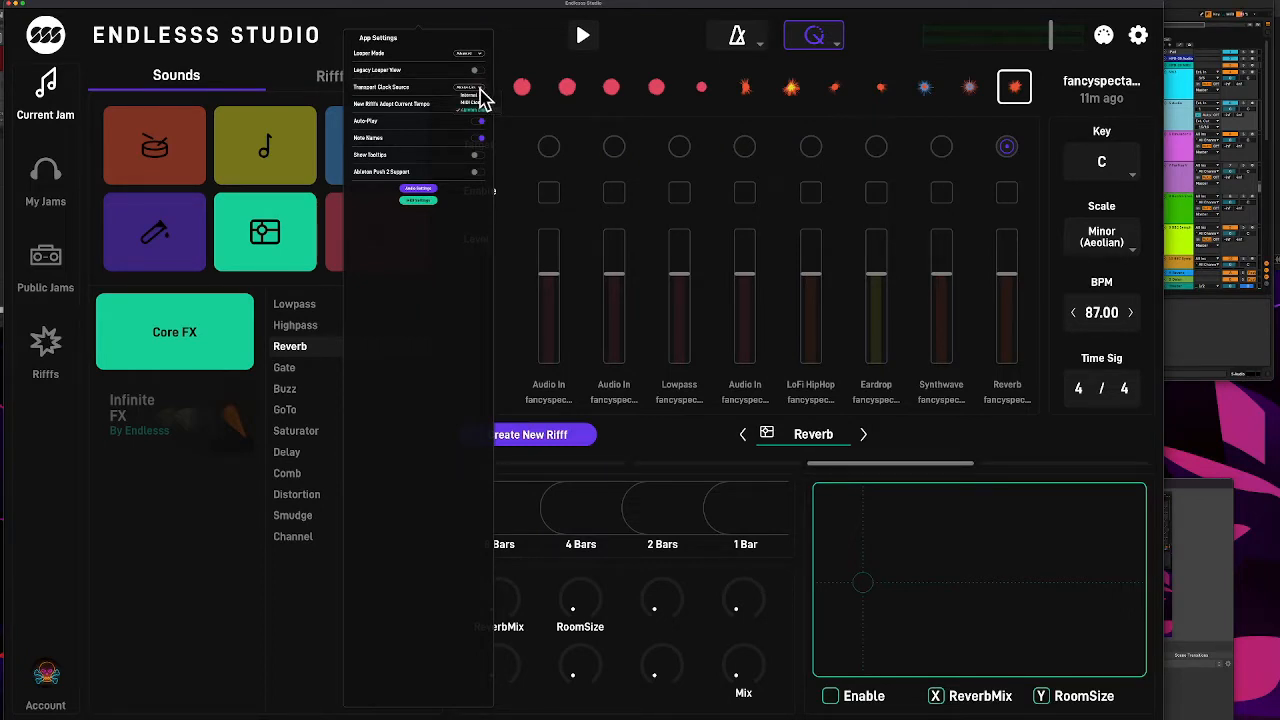
left_click(436, 87)
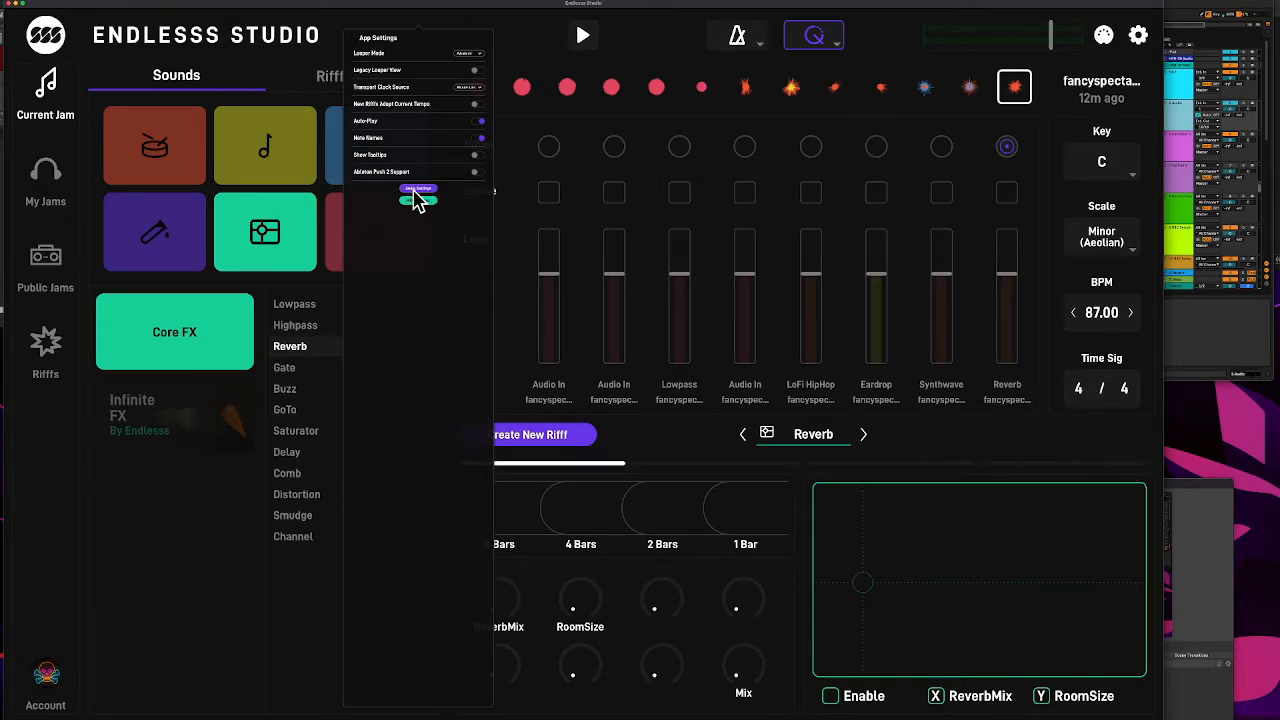
Step: Review the audio settings and the MIDI device list in the MIDI settings, and close the settings
left_click(416, 199)
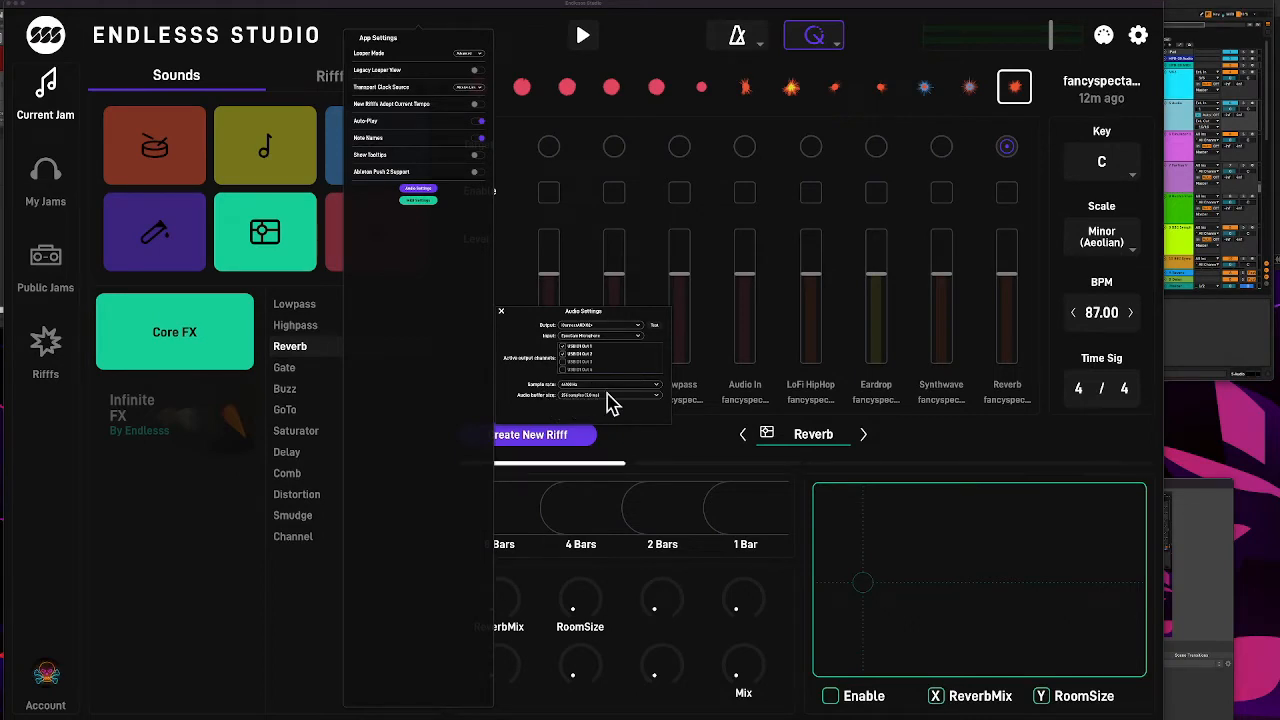
left_click(502, 311)
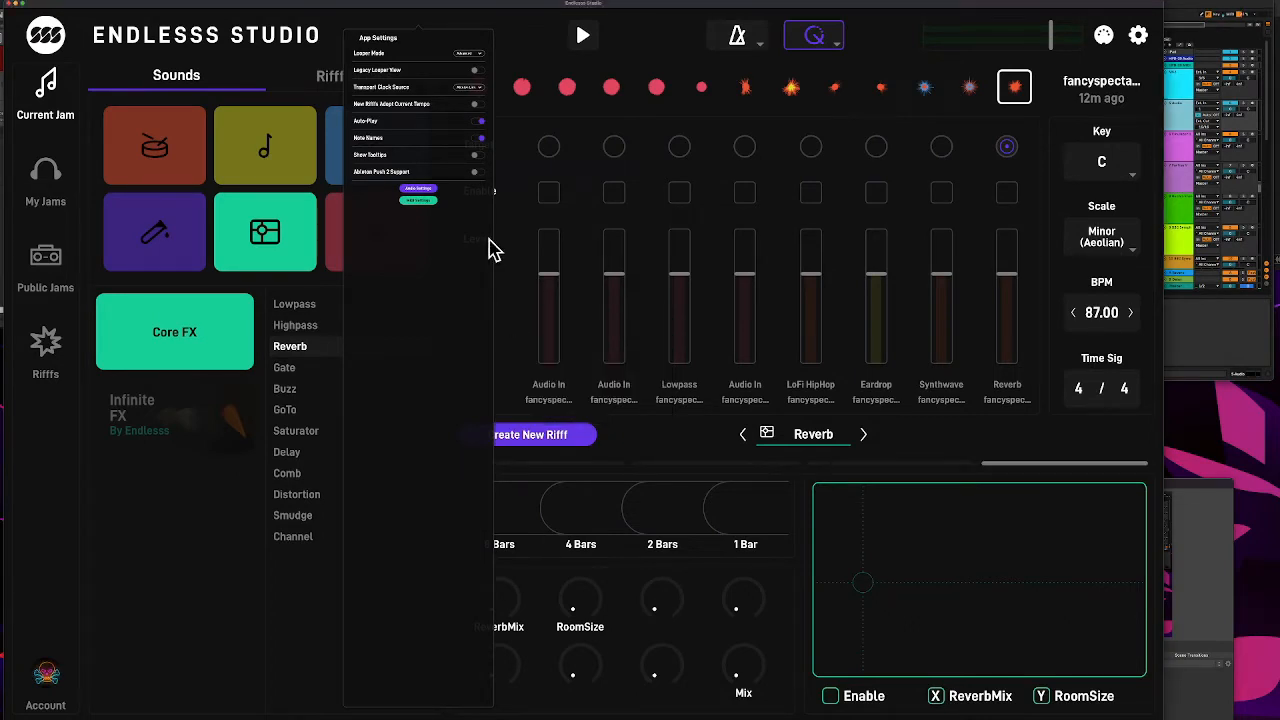
left_click(419, 201)
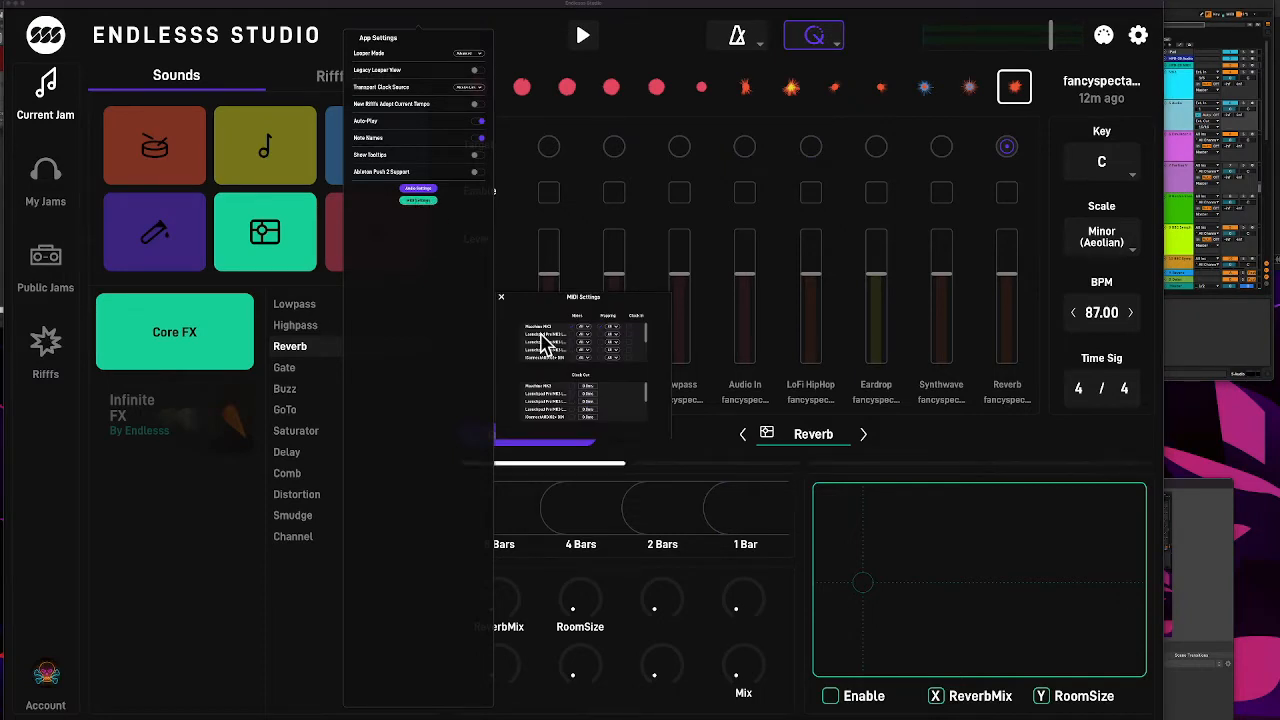
scroll(541, 339, "down", 3)
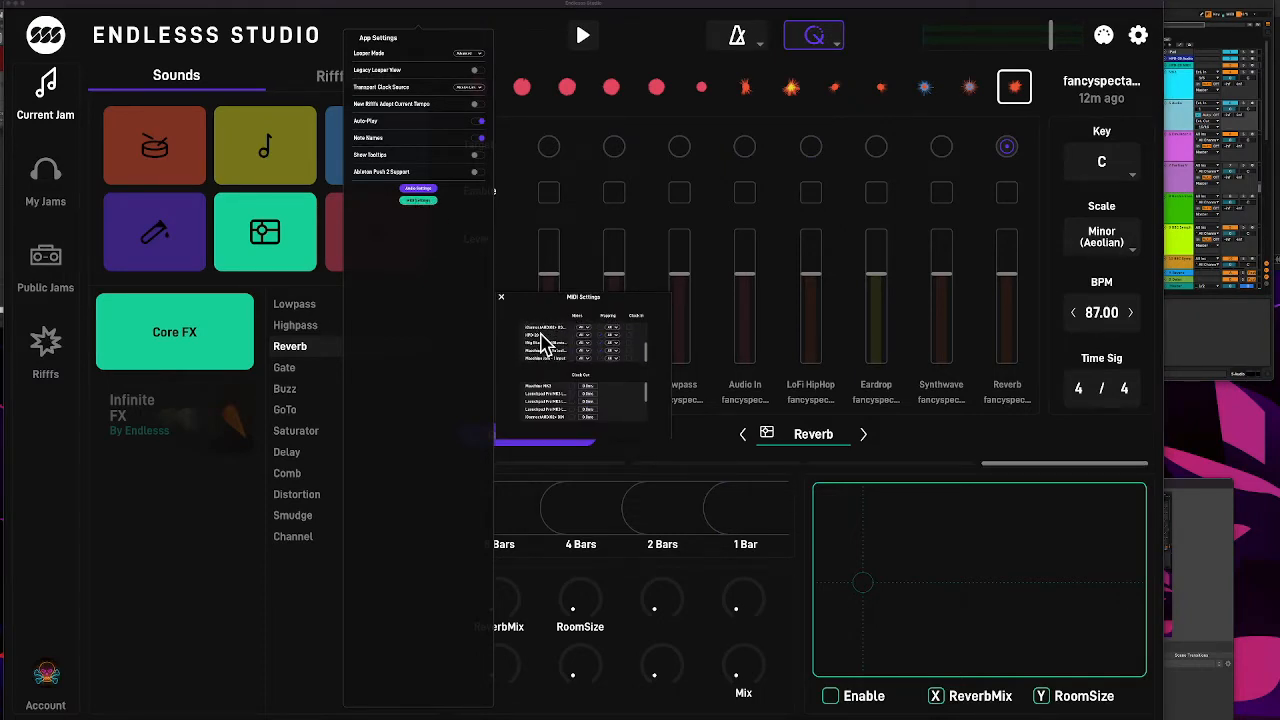
scroll(541, 341, "up", 3)
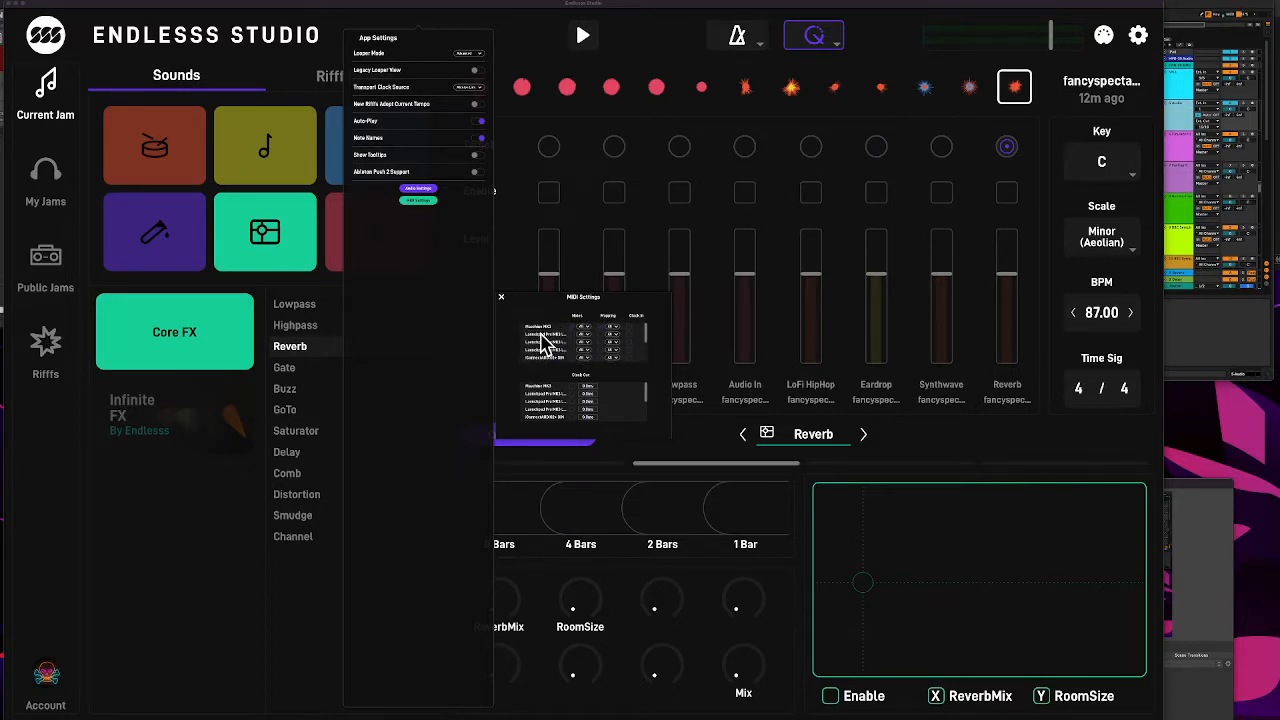
left_click(492, 286)
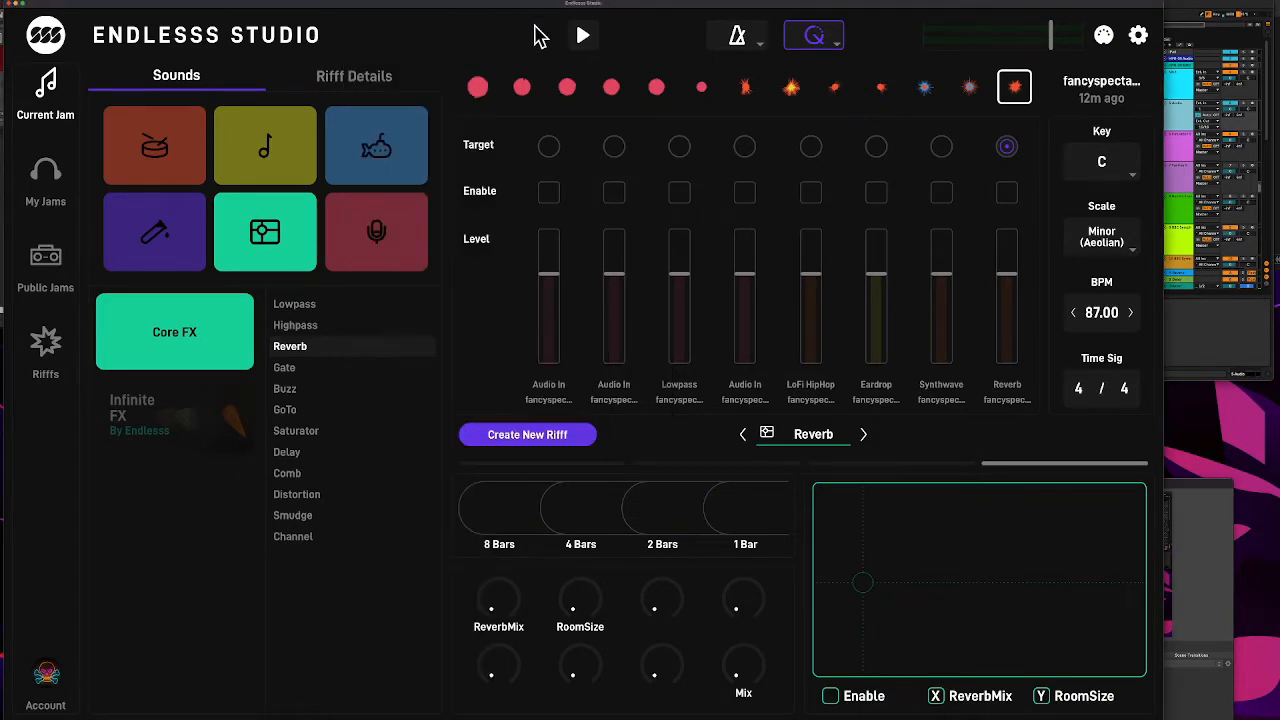
Step: Display the MIDI mapping assignments across the interface and leave mapping mode
left_click(1104, 37)
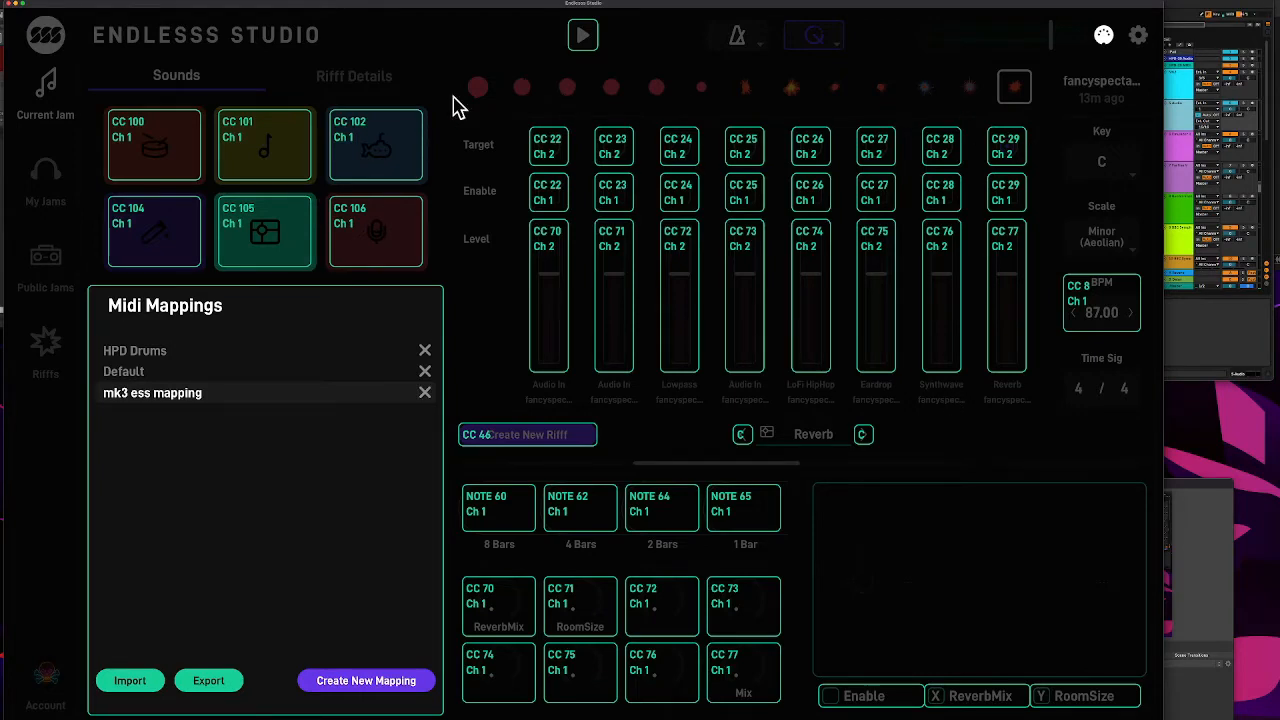
left_click(1104, 37)
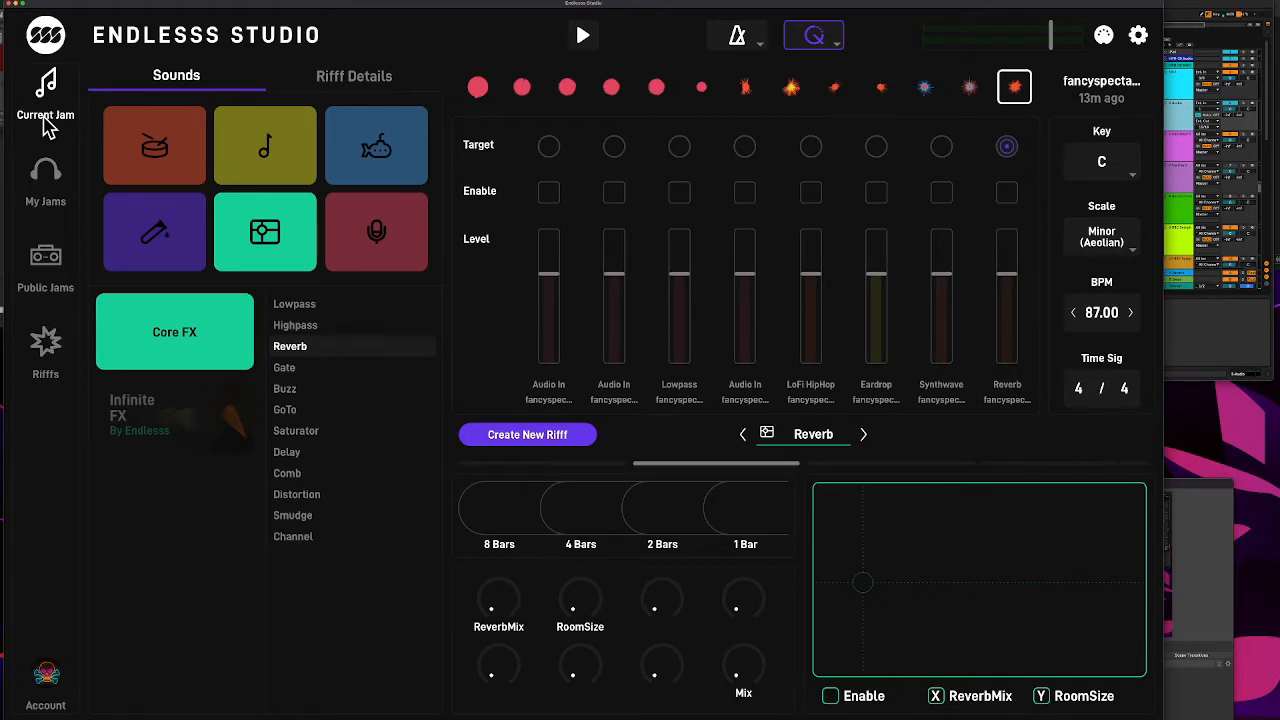
Step: Browse the collection of joined jams in My Jams and return to the start of the list
left_click(45, 190)
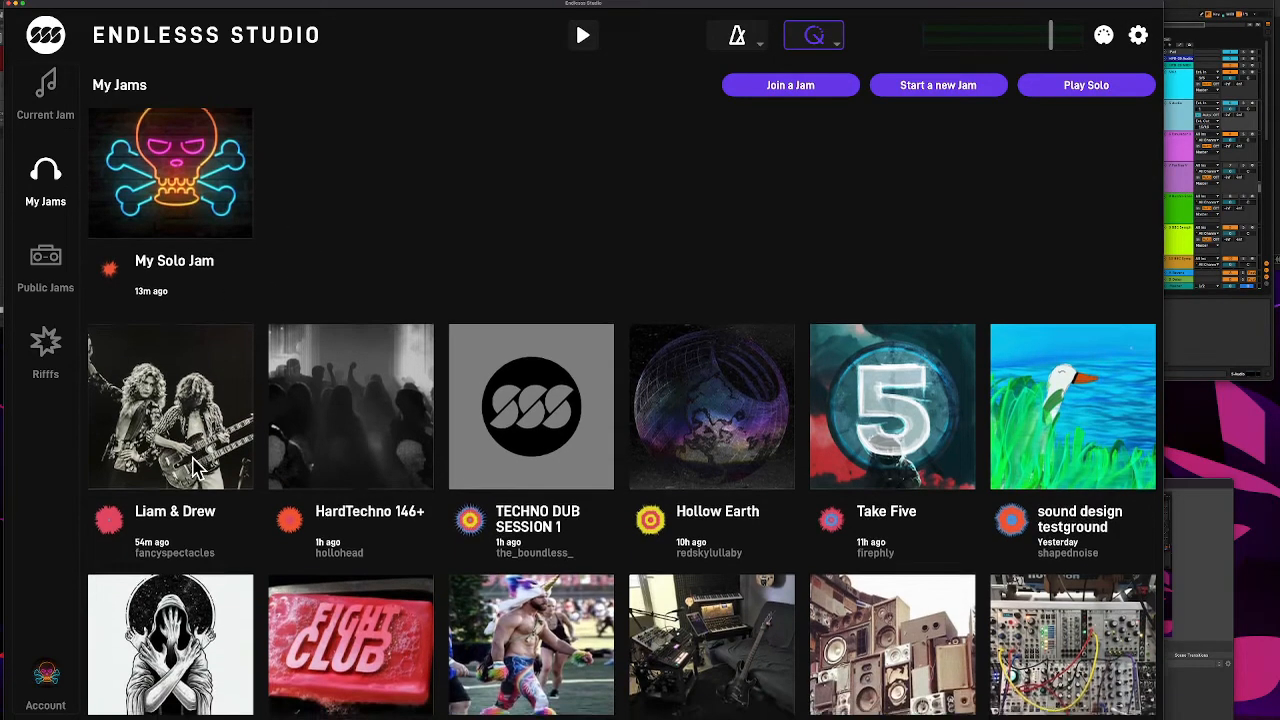
scroll(197, 468, "down", 5)
scroll(197, 468, "down", 19)
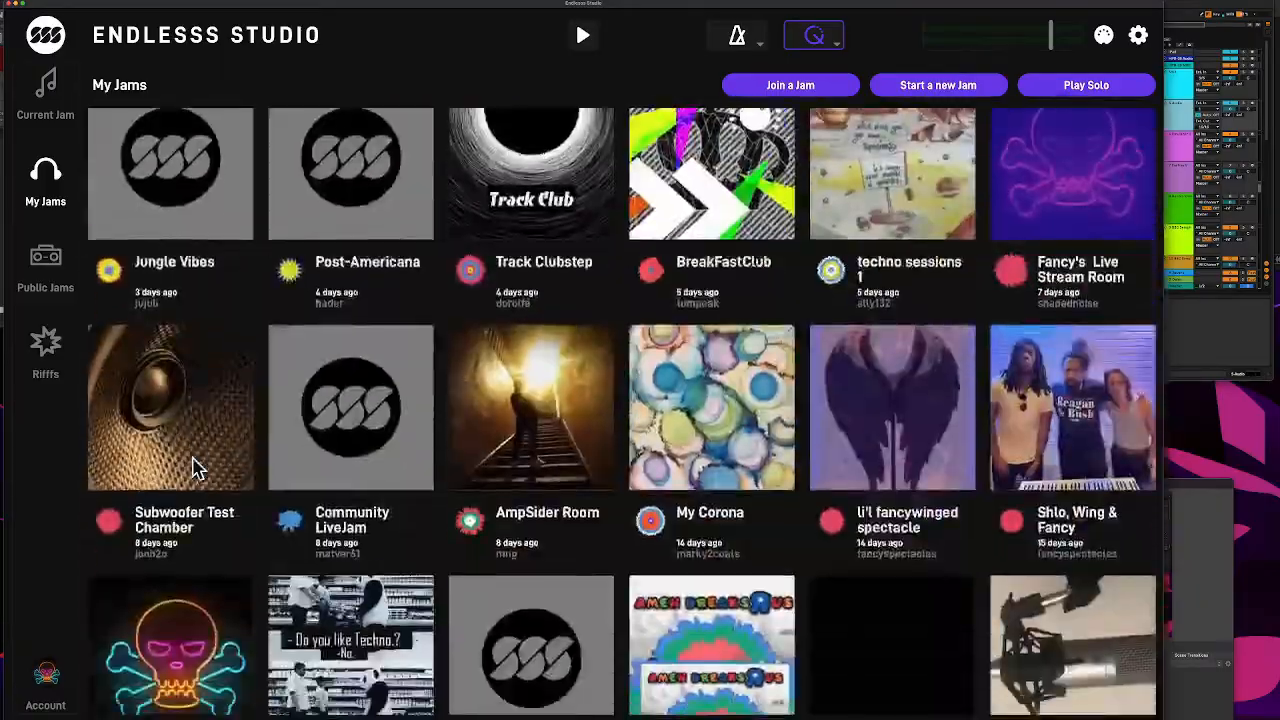
scroll(197, 468, "down", 15)
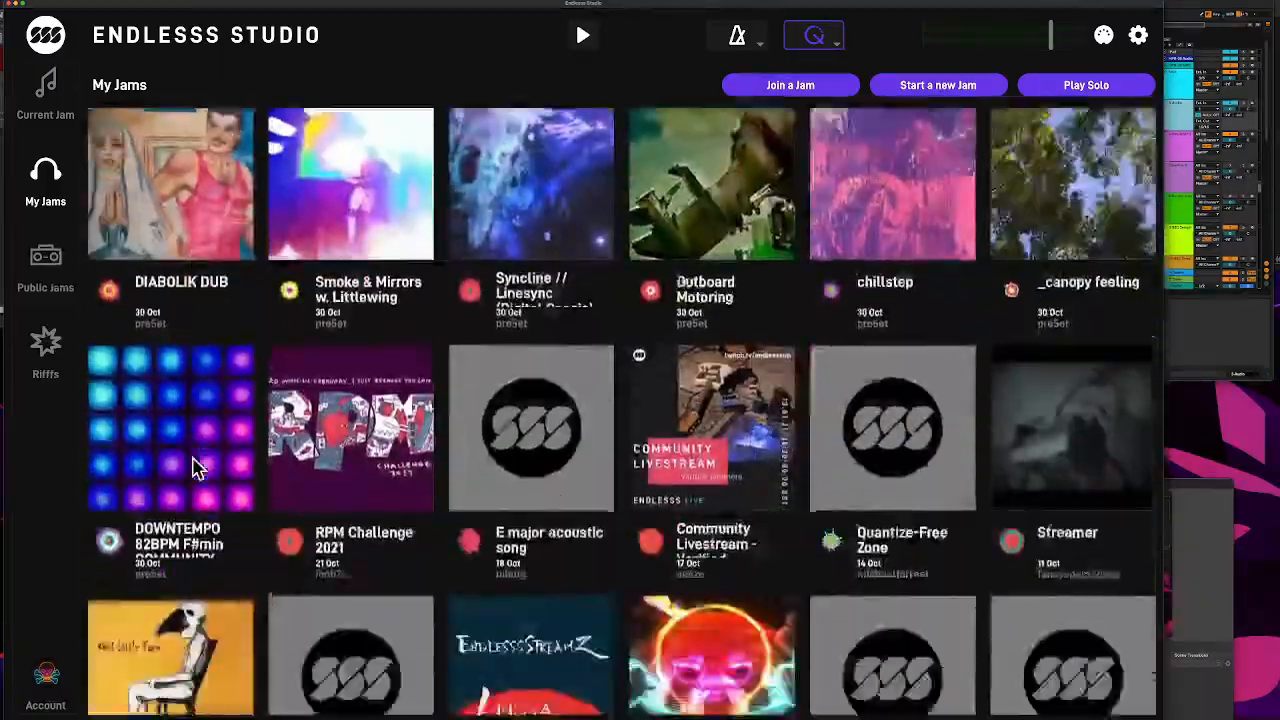
scroll(197, 468, "up", 20)
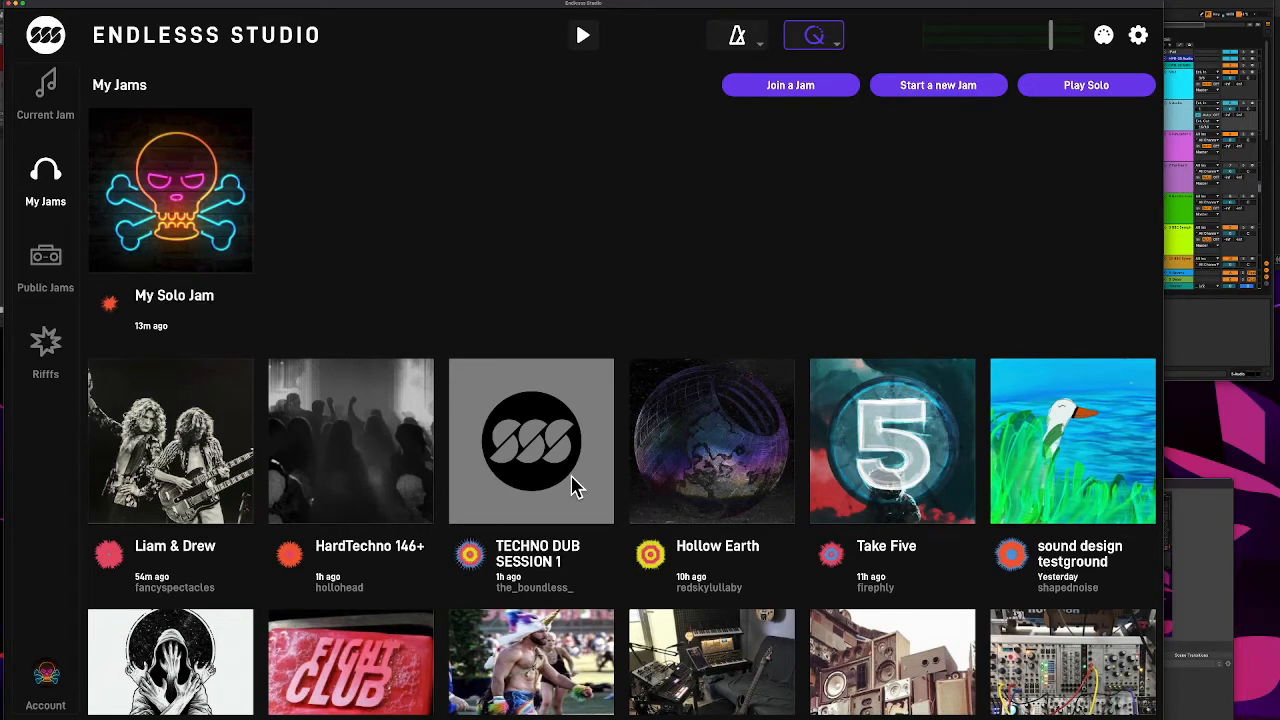
Step: Browse the community's public jams
left_click(50, 271)
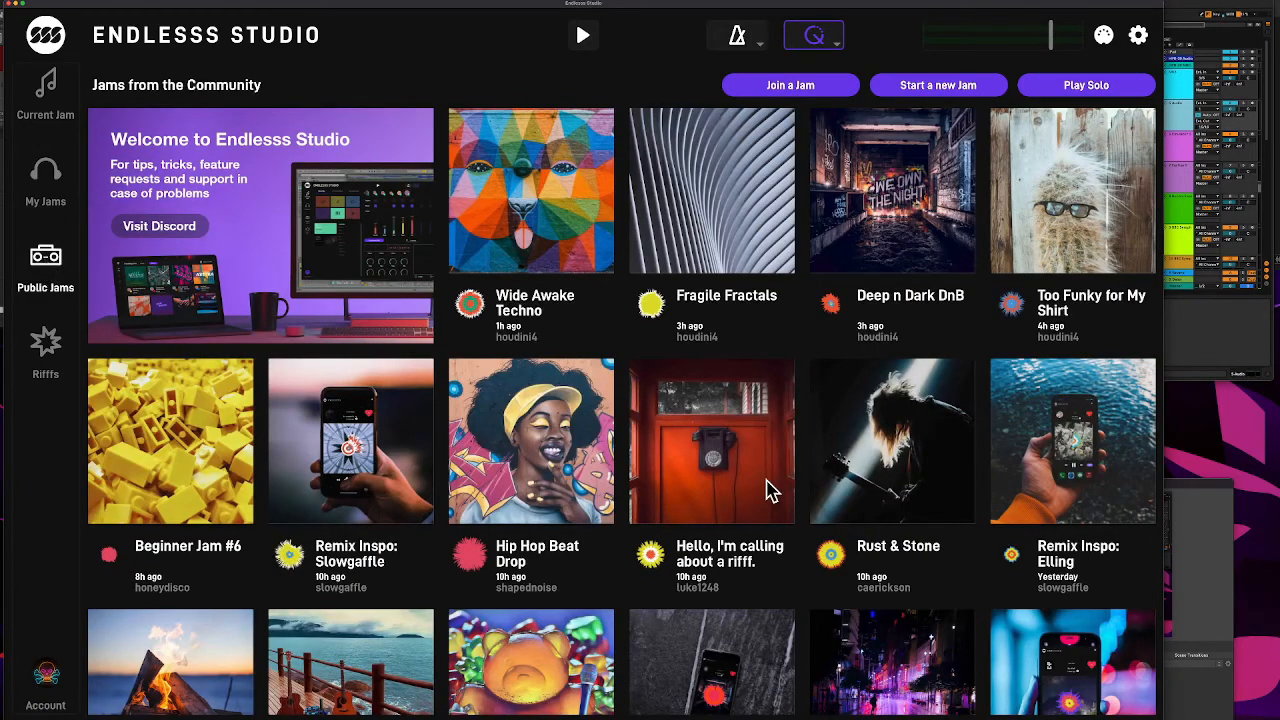
scroll(770, 490, "down", 3)
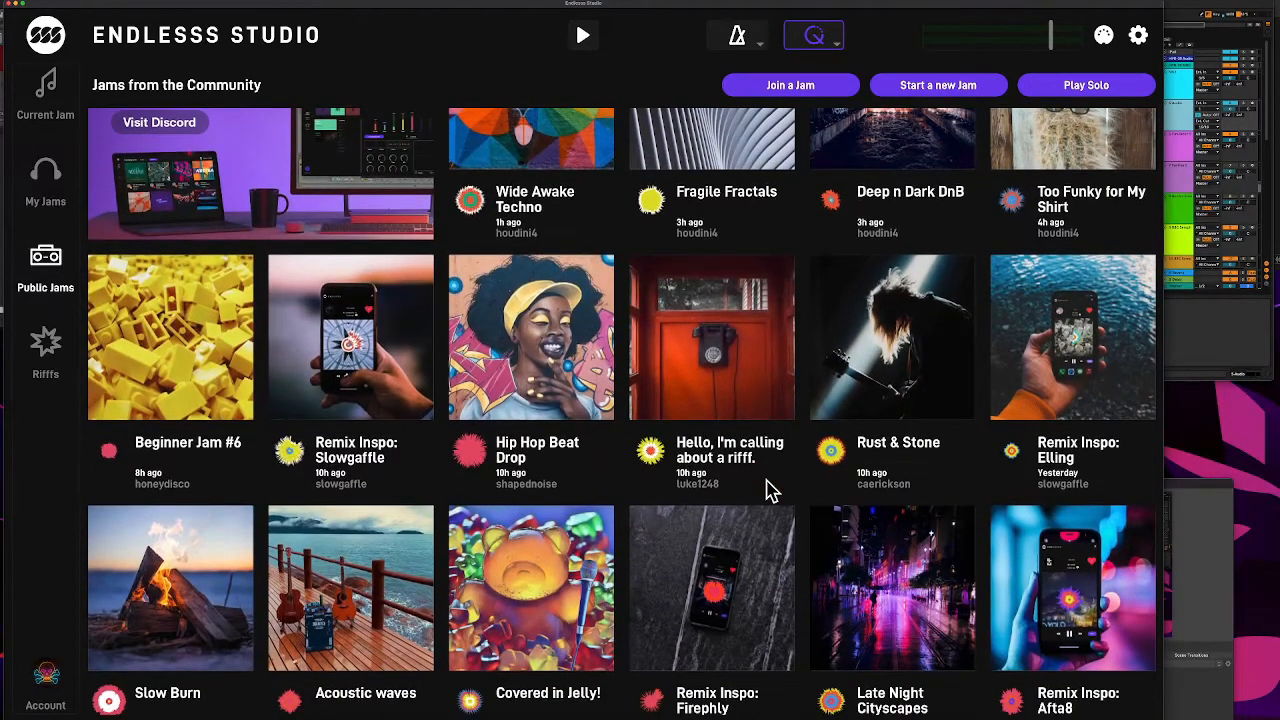
scroll(770, 490, "down", 1)
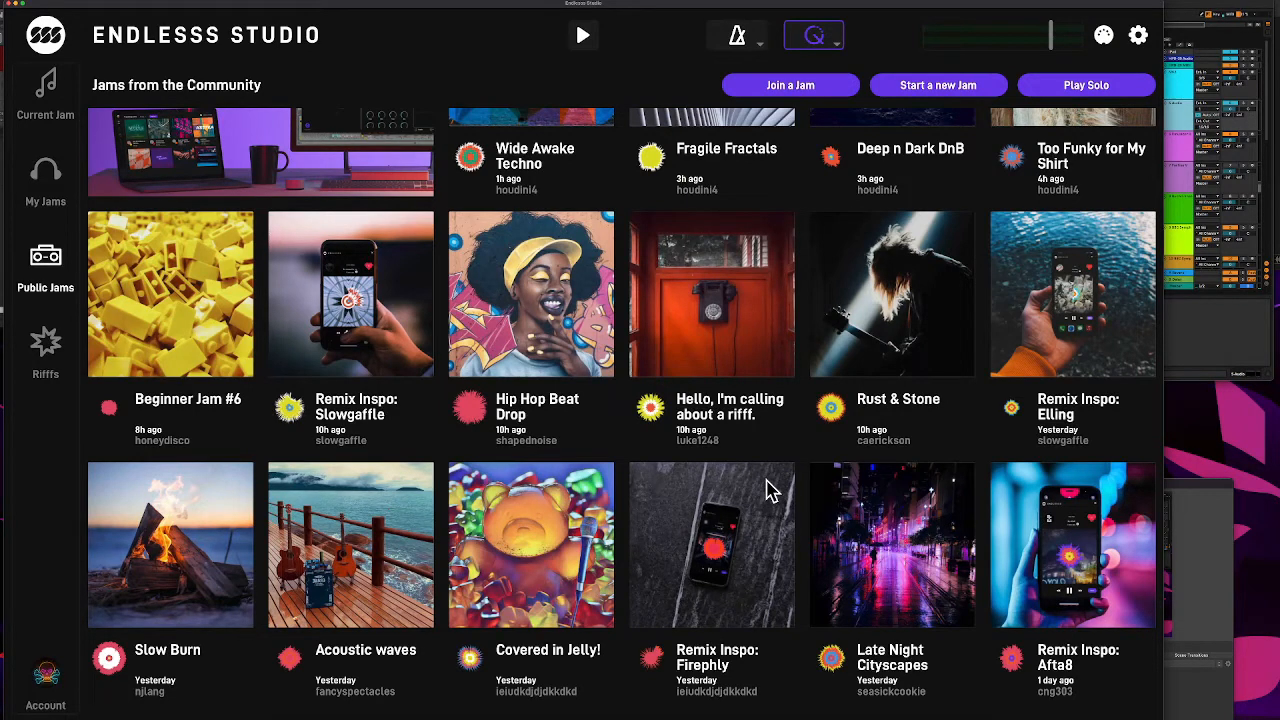
Step: Show the shared rifffs, filter them by Top Rifffs and look through the list
left_click(49, 347)
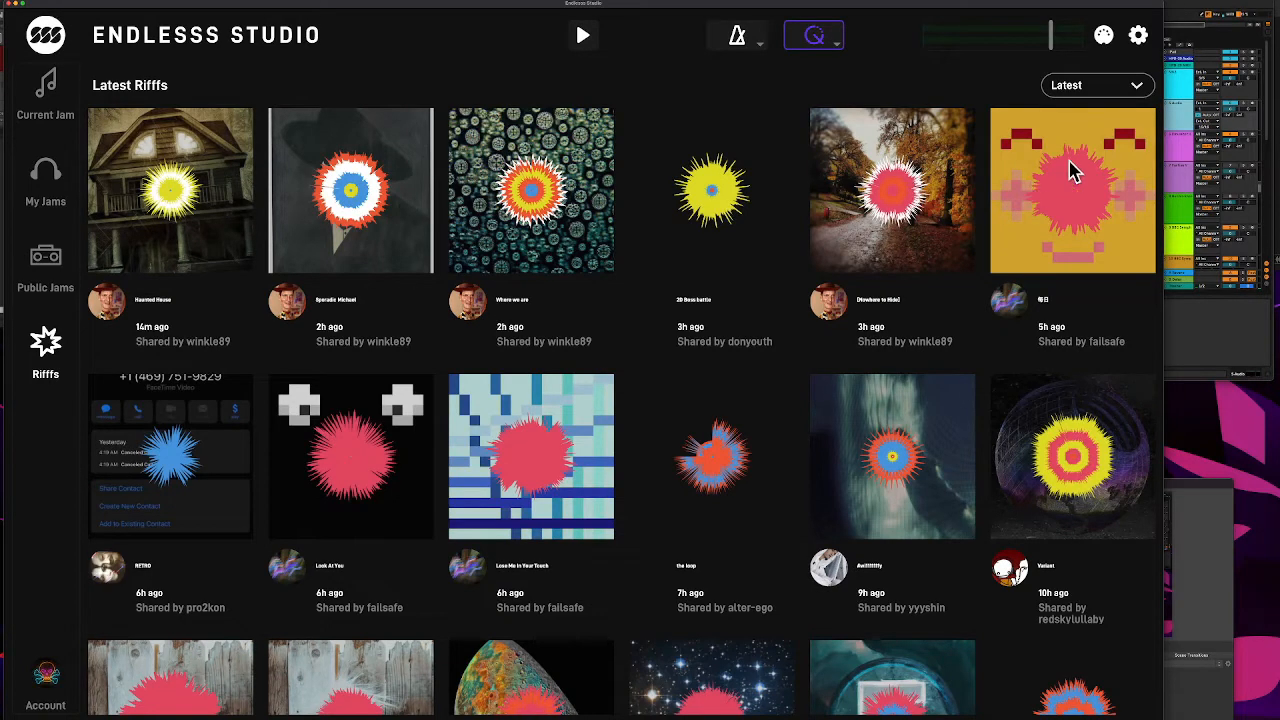
left_click(1140, 90)
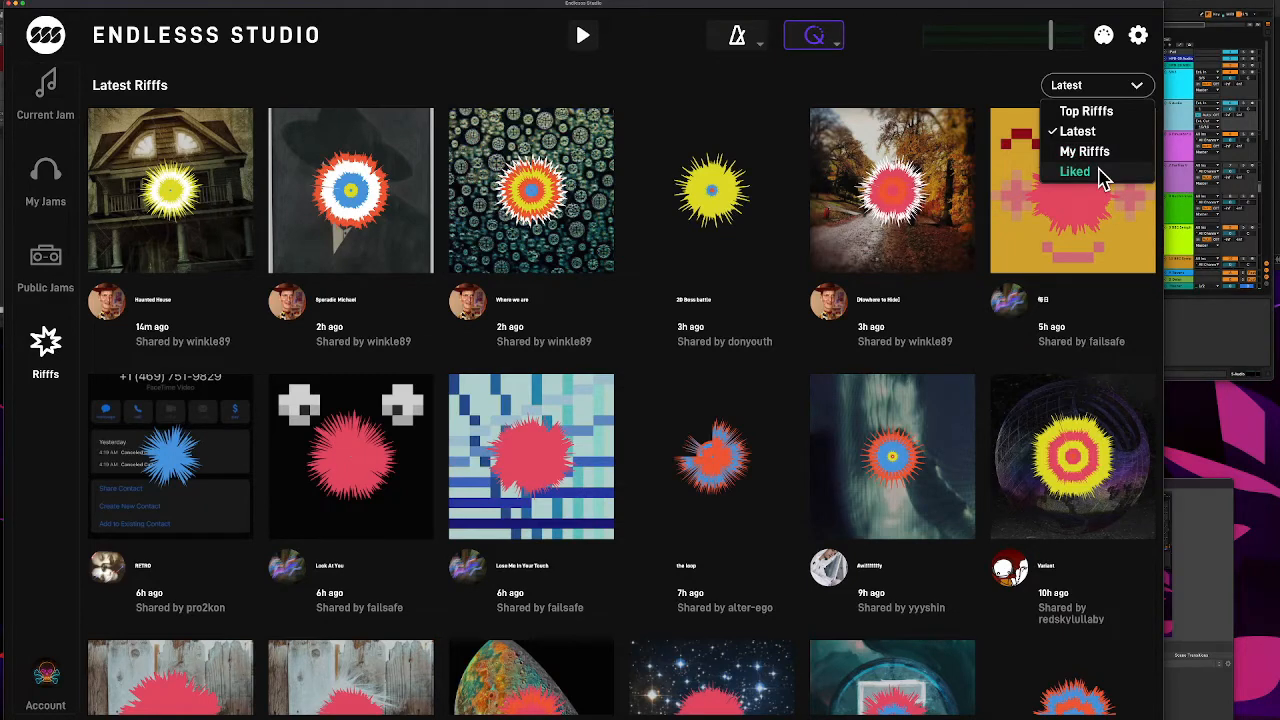
left_click(1087, 112)
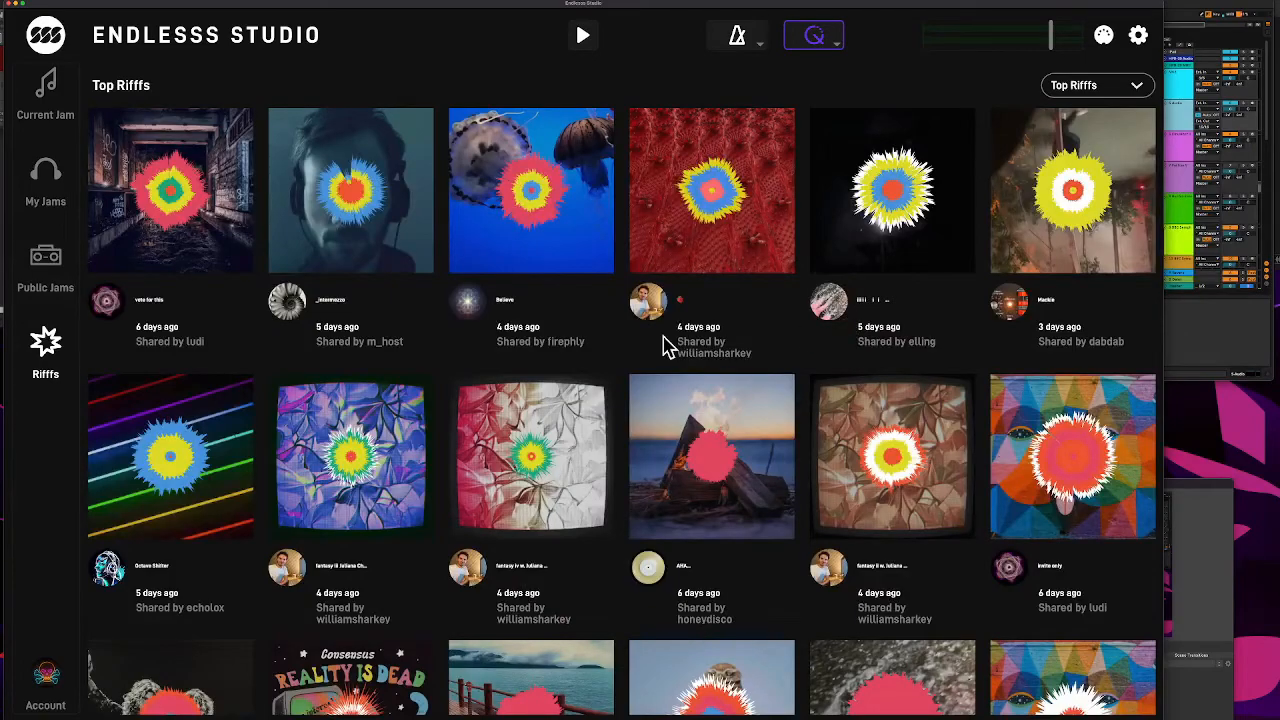
scroll(600, 358, "down", 8)
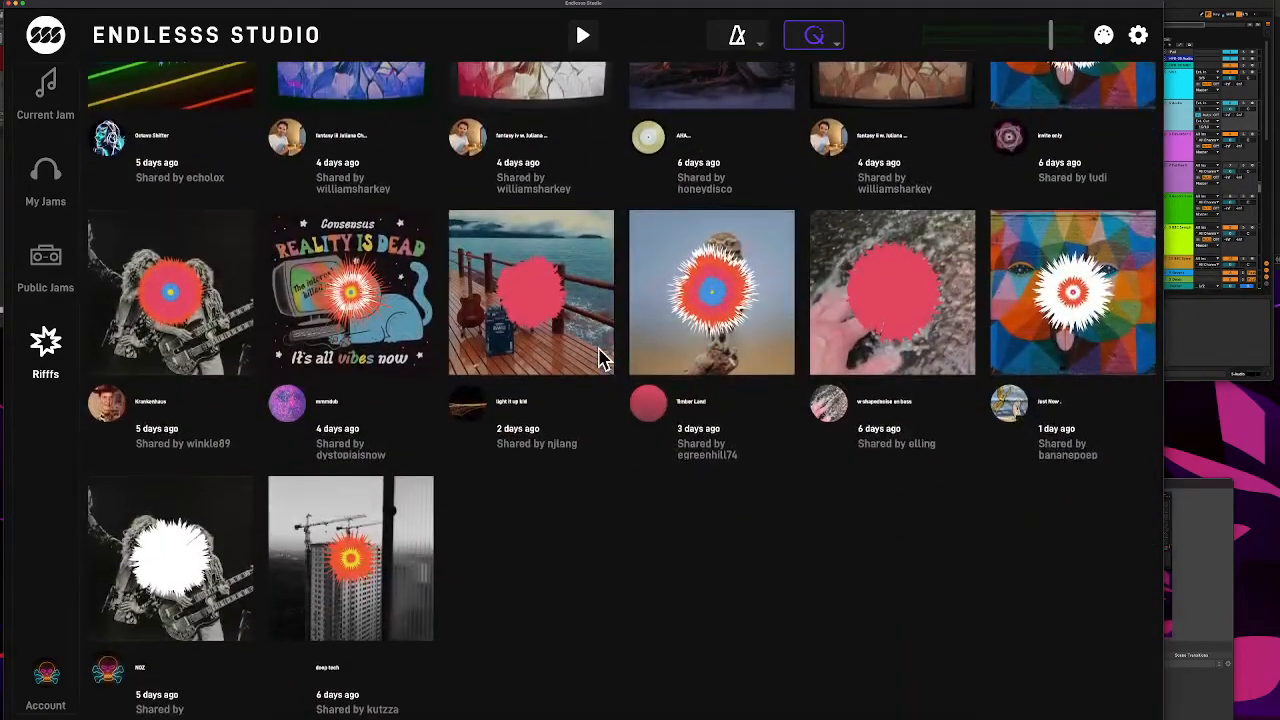
scroll(600, 358, "up", 8)
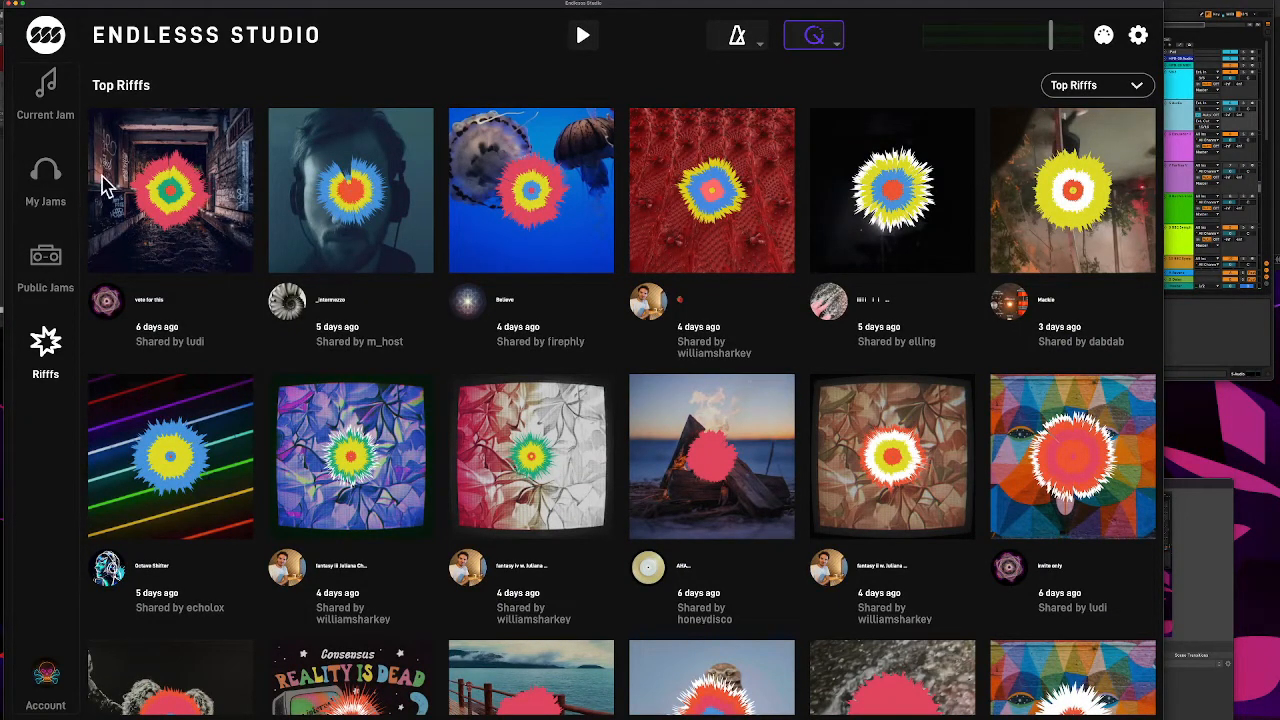
Step: Return to the current jam, pause its playback and show the Rifff Details
left_click(47, 92)
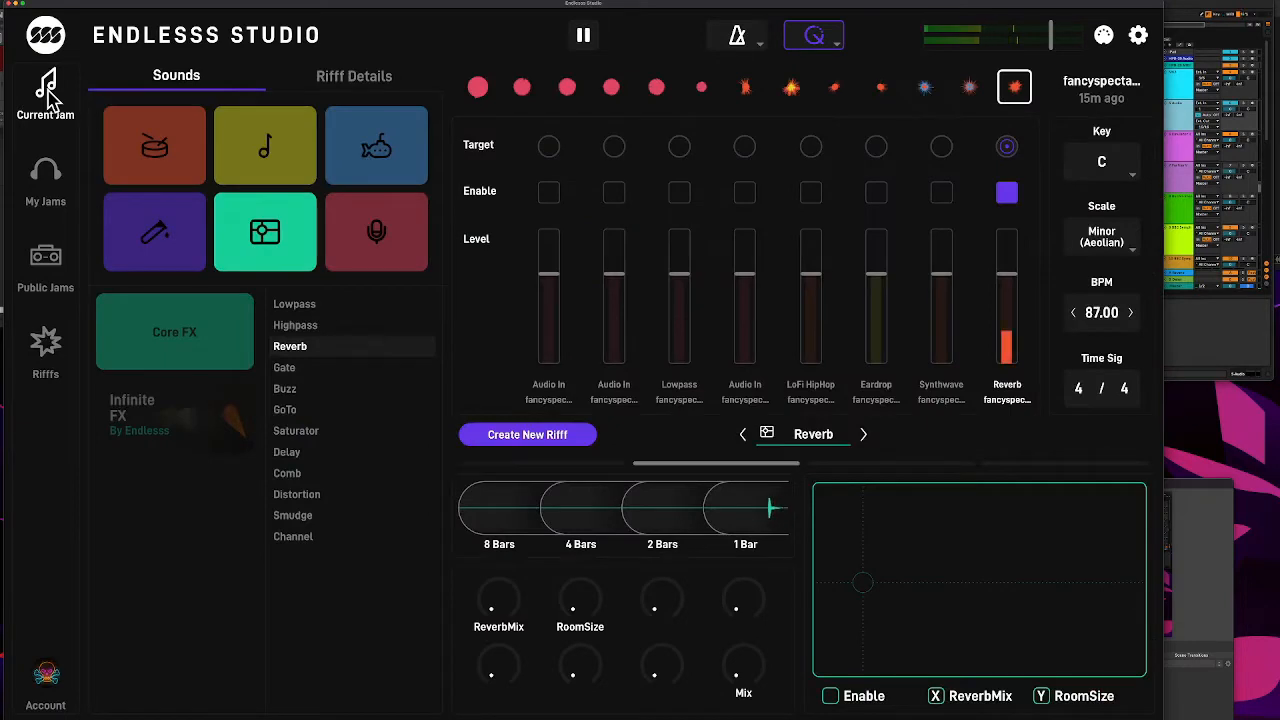
left_click(583, 31)
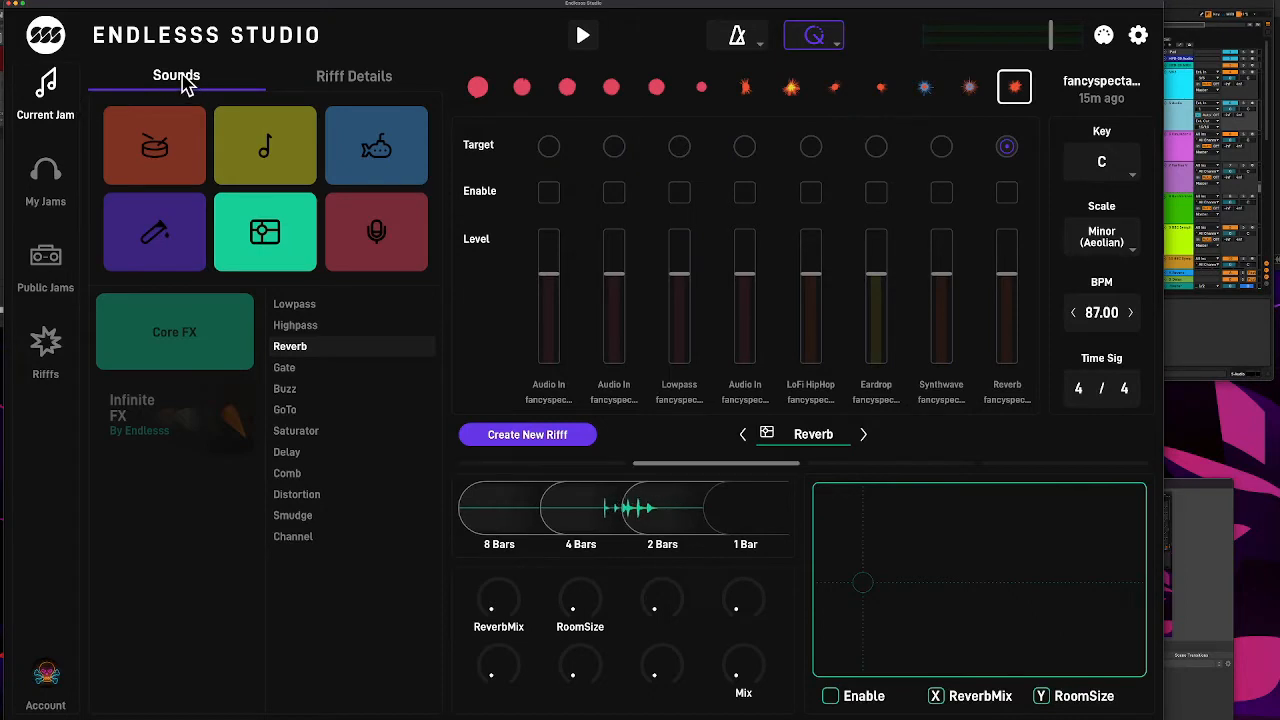
left_click(369, 89)
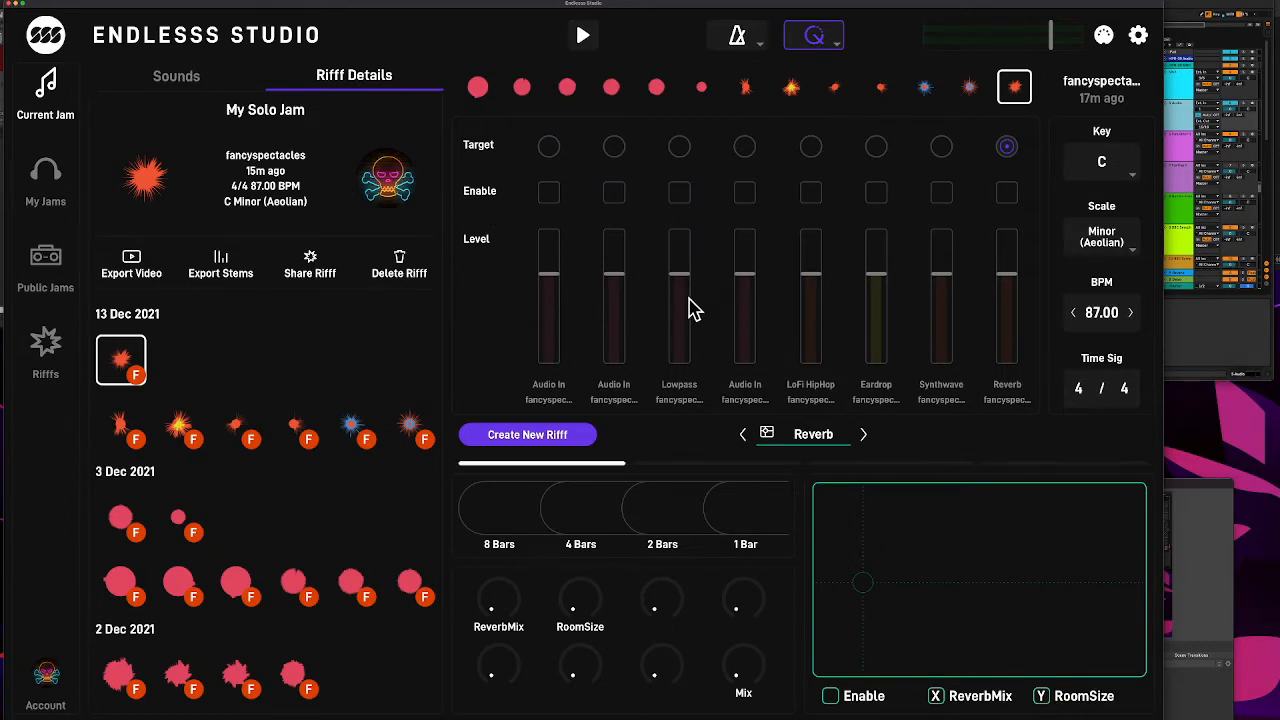
Step: View the account profile window and close it
left_click(47, 680)
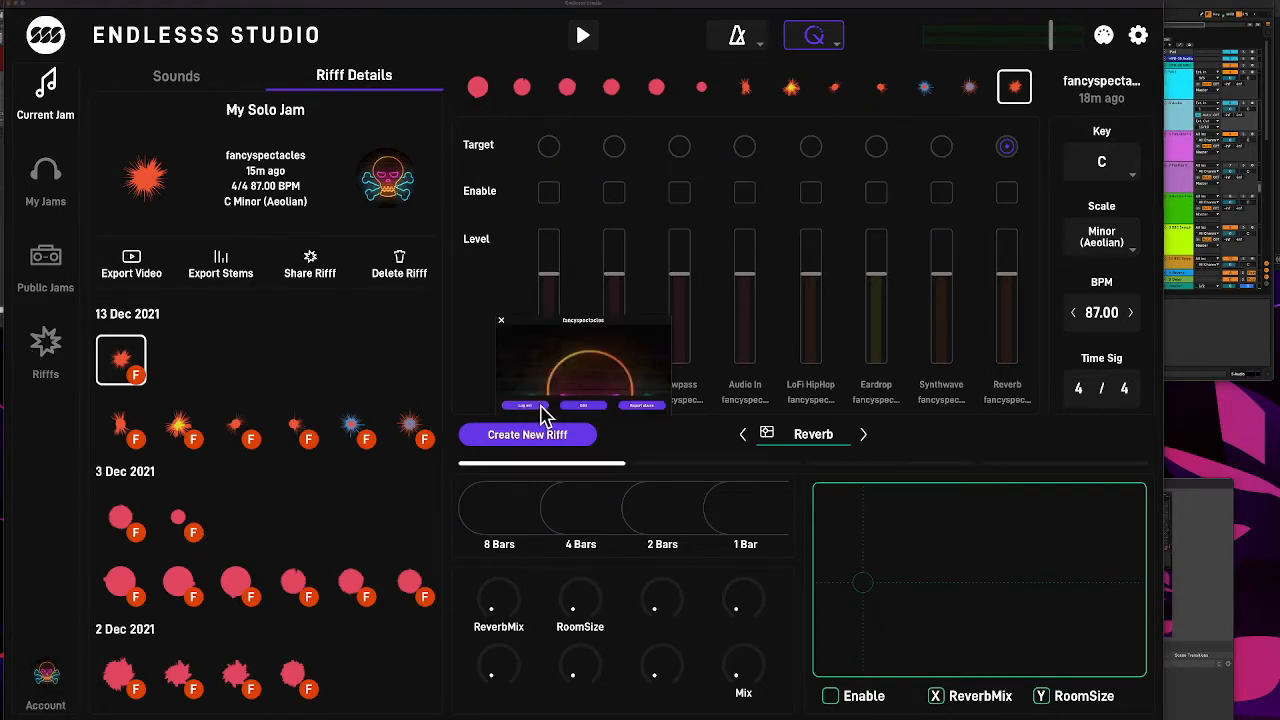
left_click(502, 321)
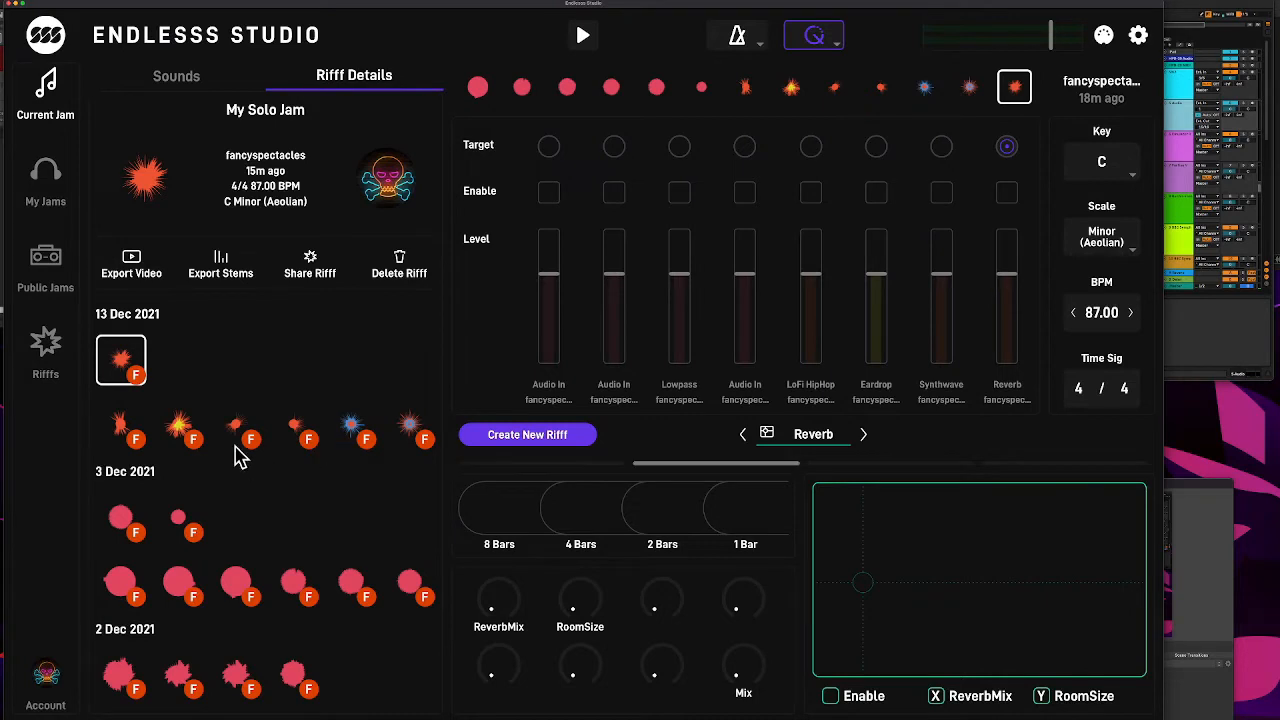
Step: Look through the dated rifff history of My Solo Jam back to November 2021
scroll(244, 458, "down", 1)
scroll(240, 455, "down", 10)
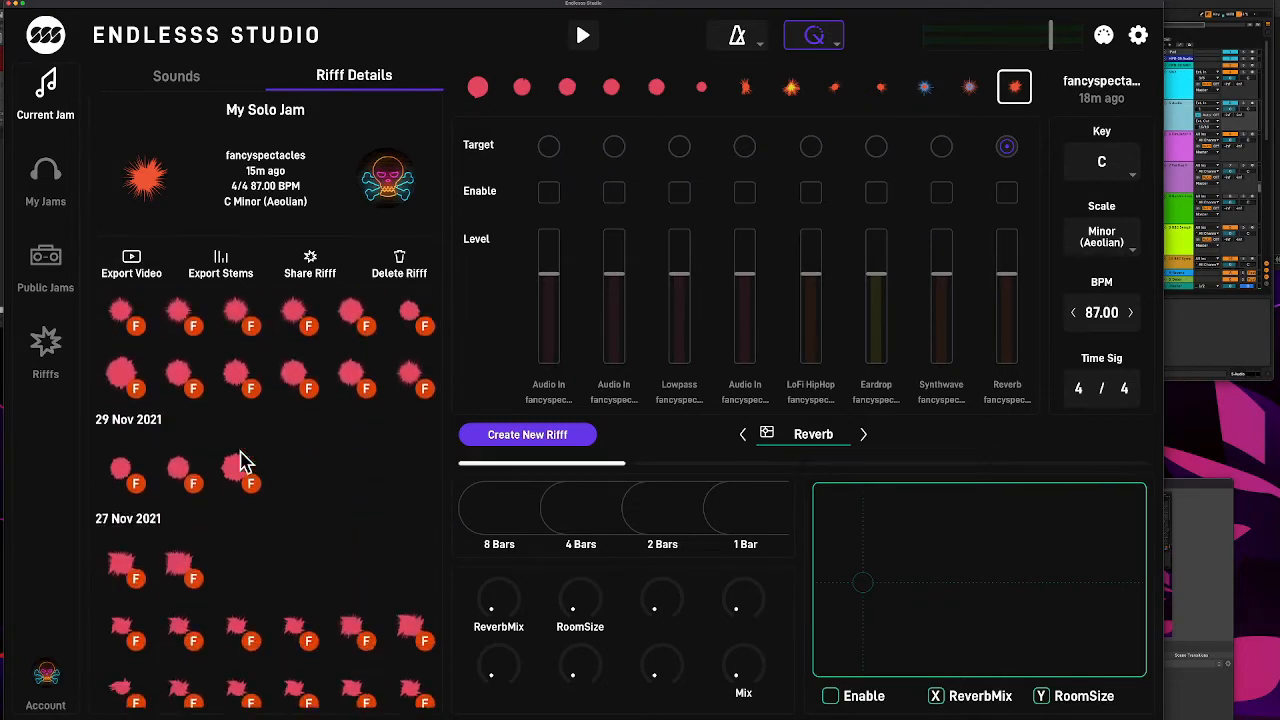
scroll(240, 460, "up", 1)
scroll(240, 460, "down", 1)
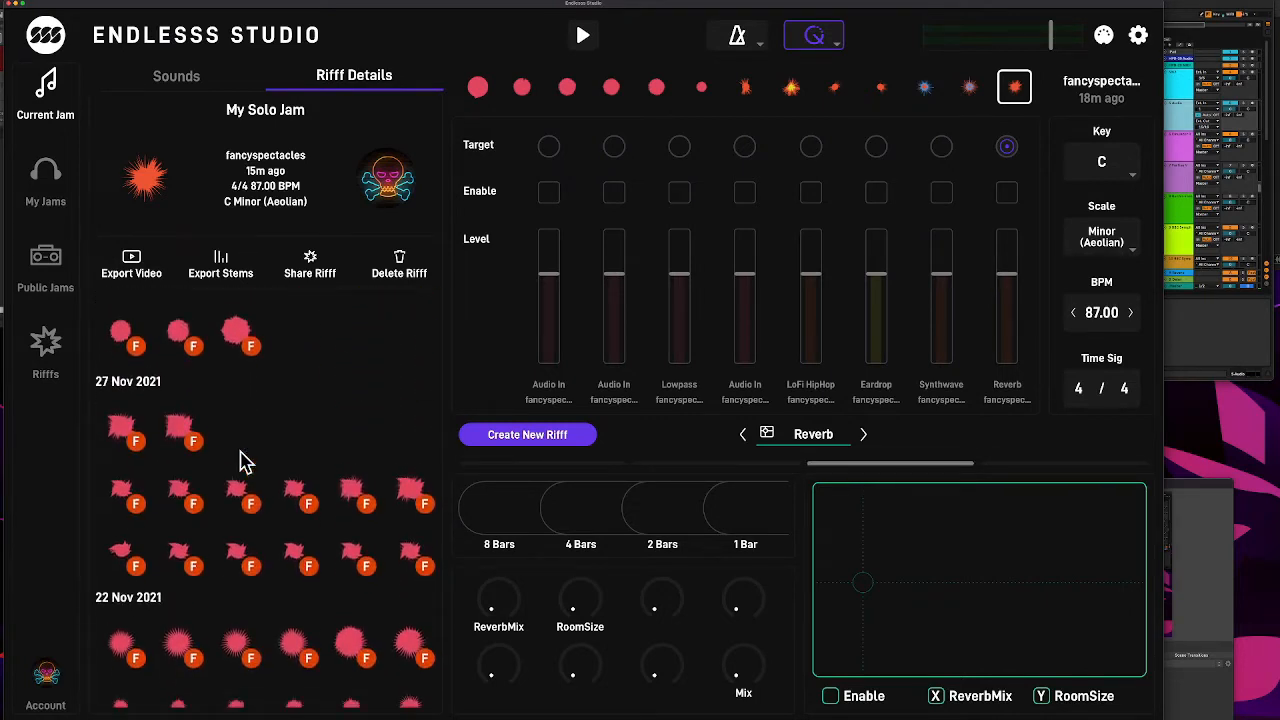
Step: Look through the older rifffs in My Solo Jam back to 13 Nov 2021 and return to the newest one
scroll(240, 462, "down", 10)
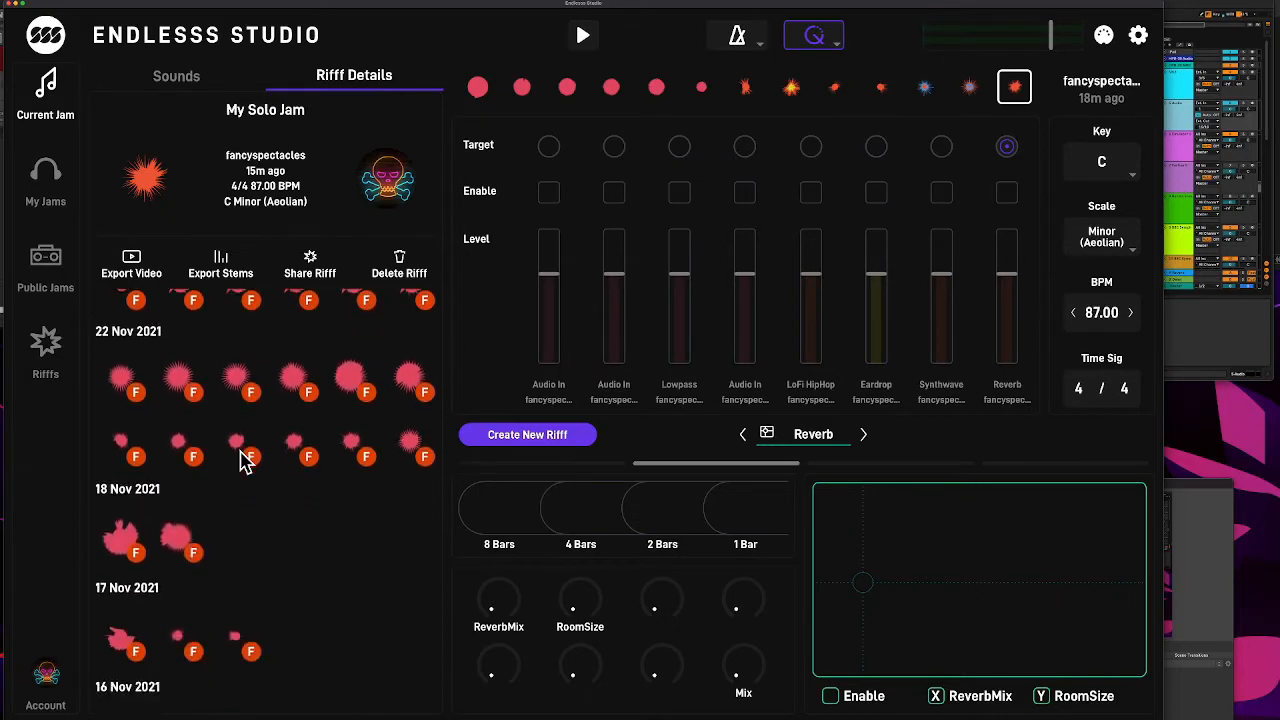
scroll(240, 462, "up", 15)
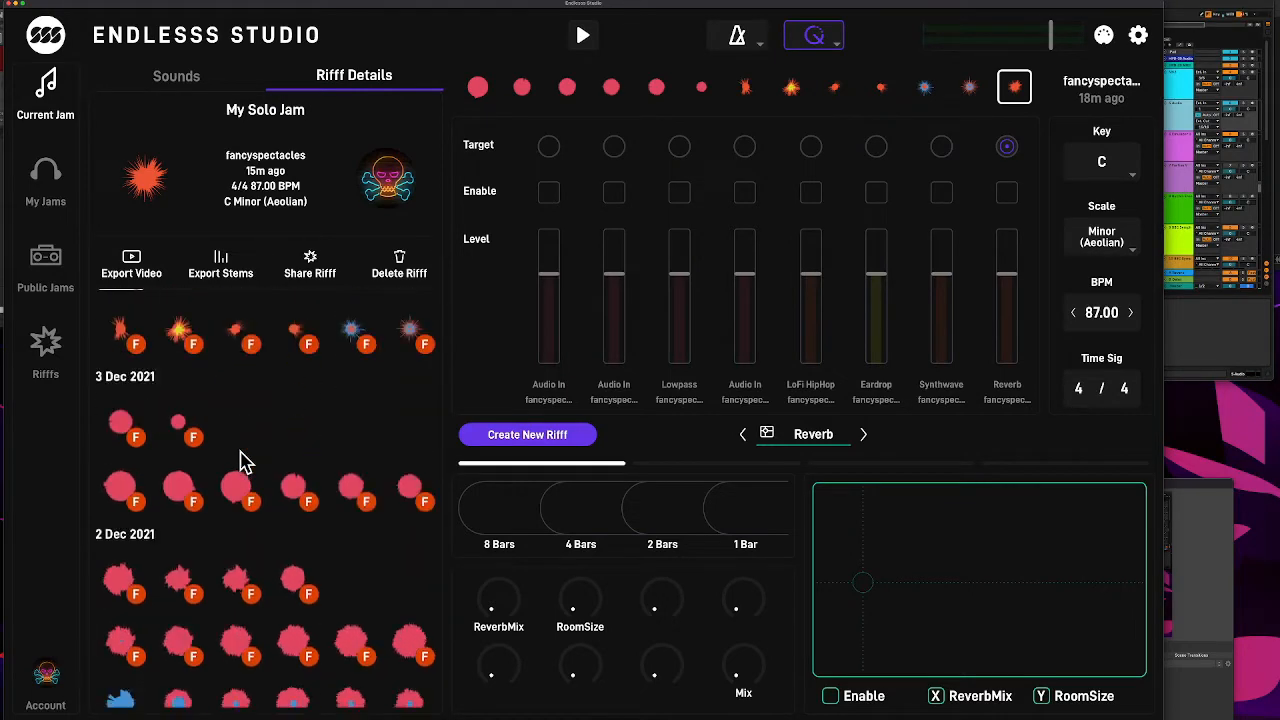
scroll(240, 462, "down", 12)
scroll(240, 462, "down", 5)
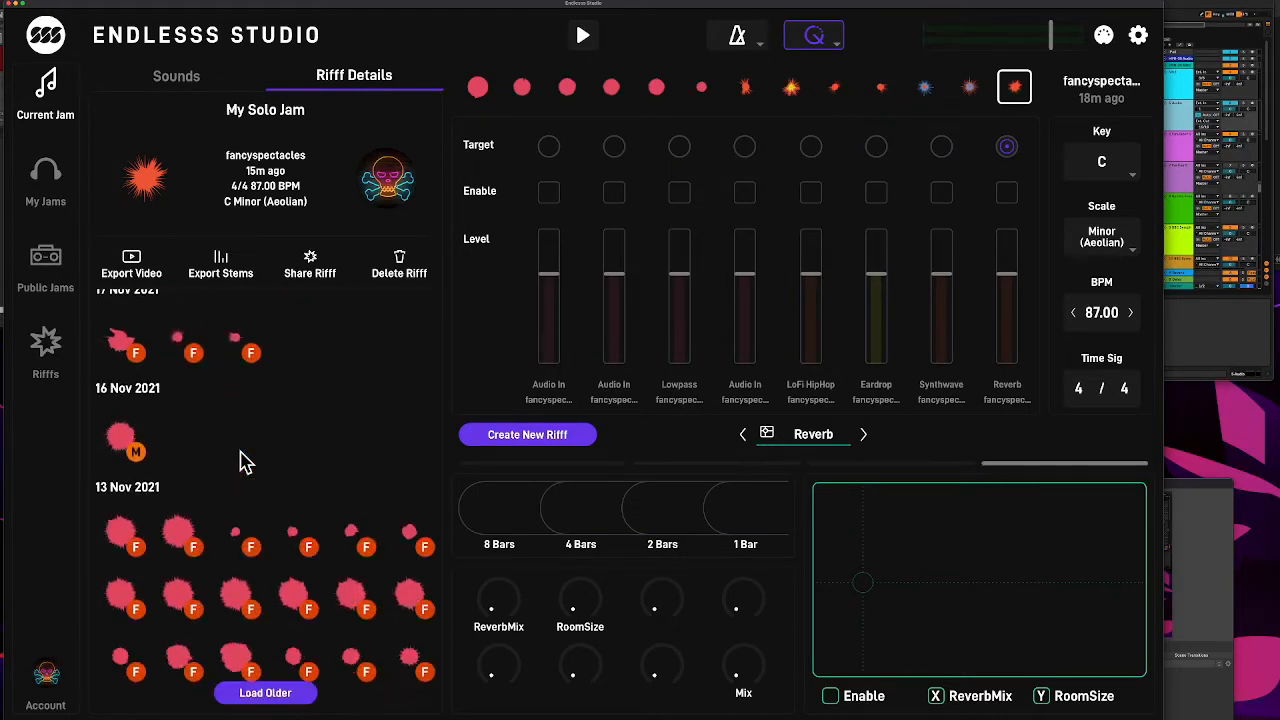
scroll(240, 462, "up", 10)
scroll(240, 462, "up", 10)
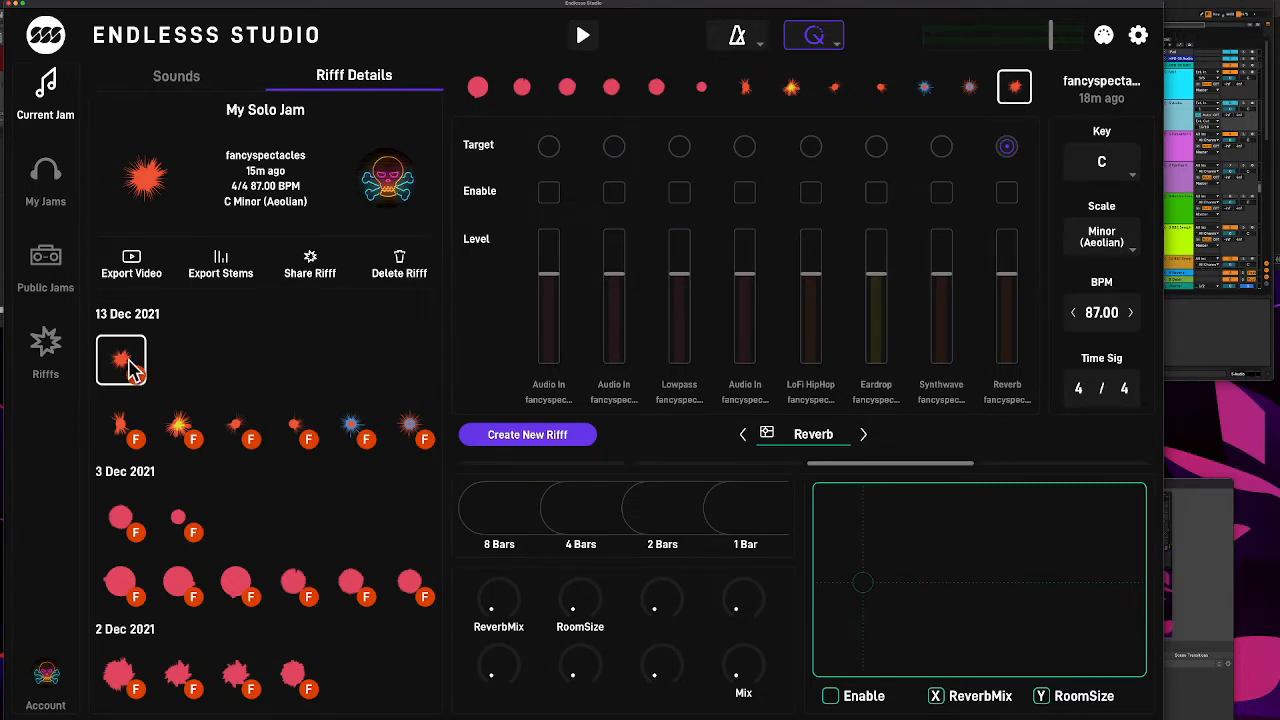
Step: Point out the newest rifff in the jam timeline and view the available scales without choosing another one
left_click(1012, 92)
left_click(1012, 92)
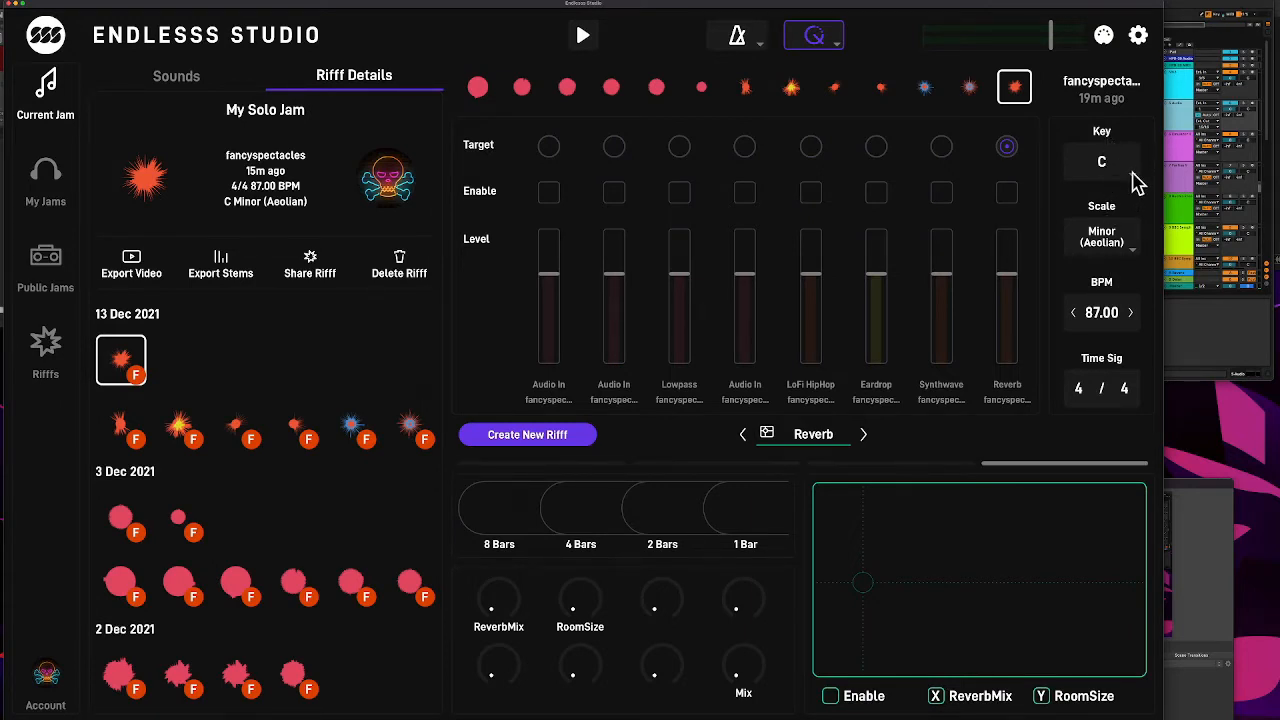
left_click(1122, 237)
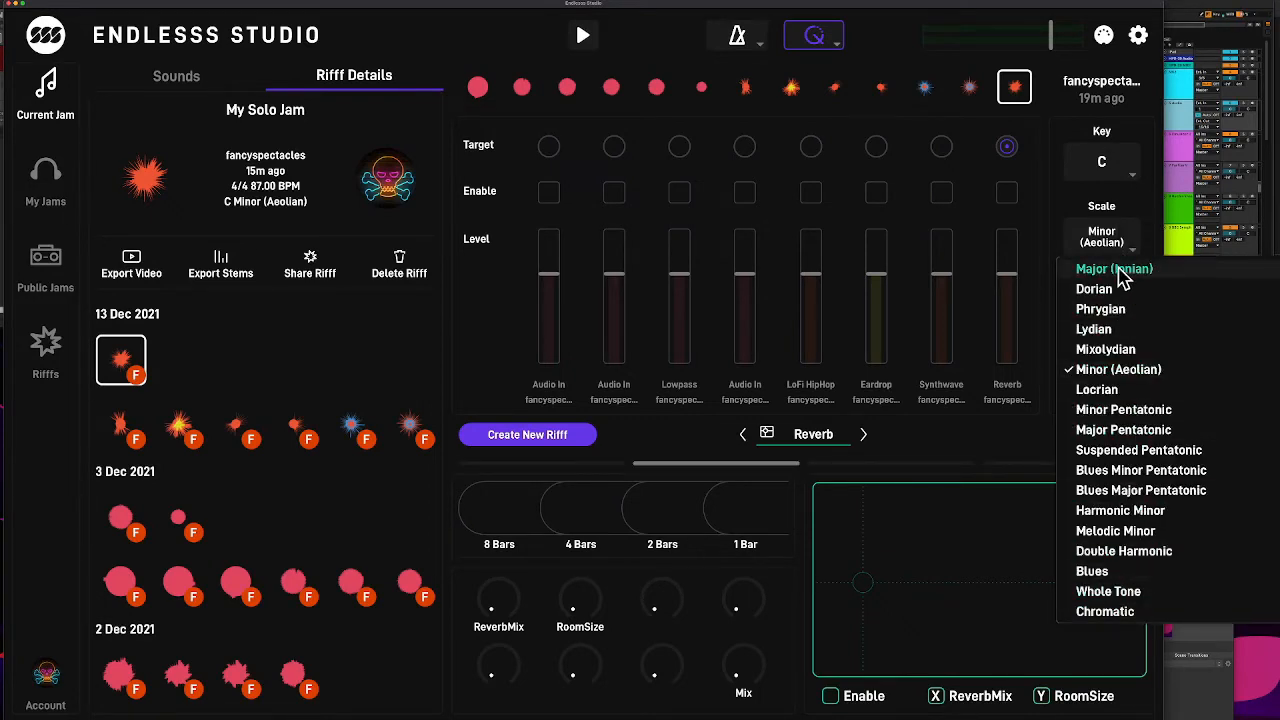
left_click(1114, 244)
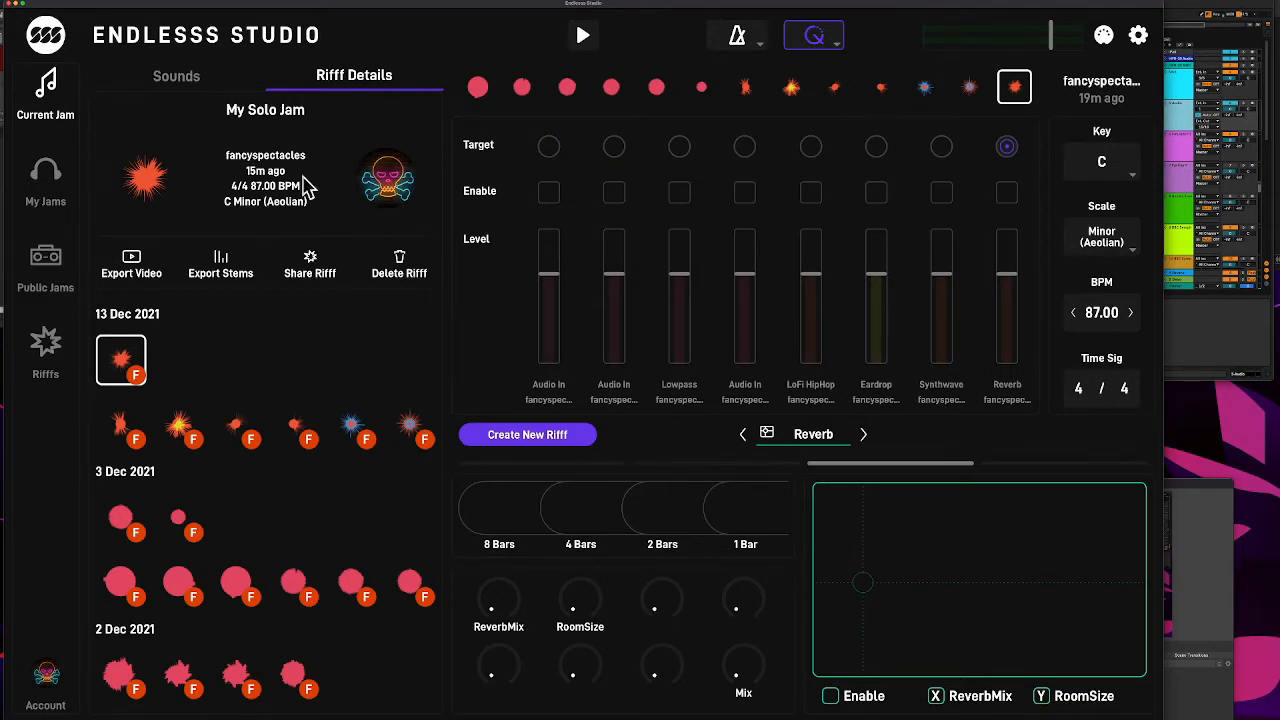
Step: View each sound category in turn: drums, notes, bass, sampler, effects with the Infinite FX pack, and audio input
left_click(177, 86)
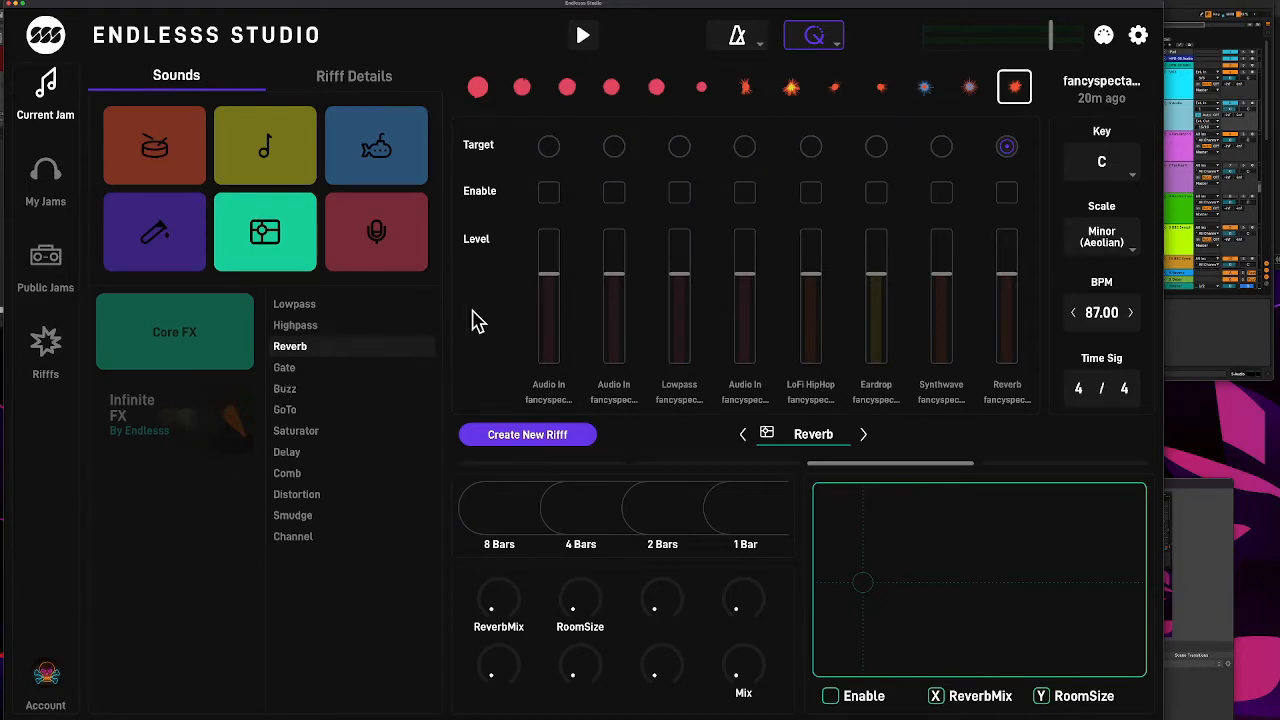
left_click(152, 148)
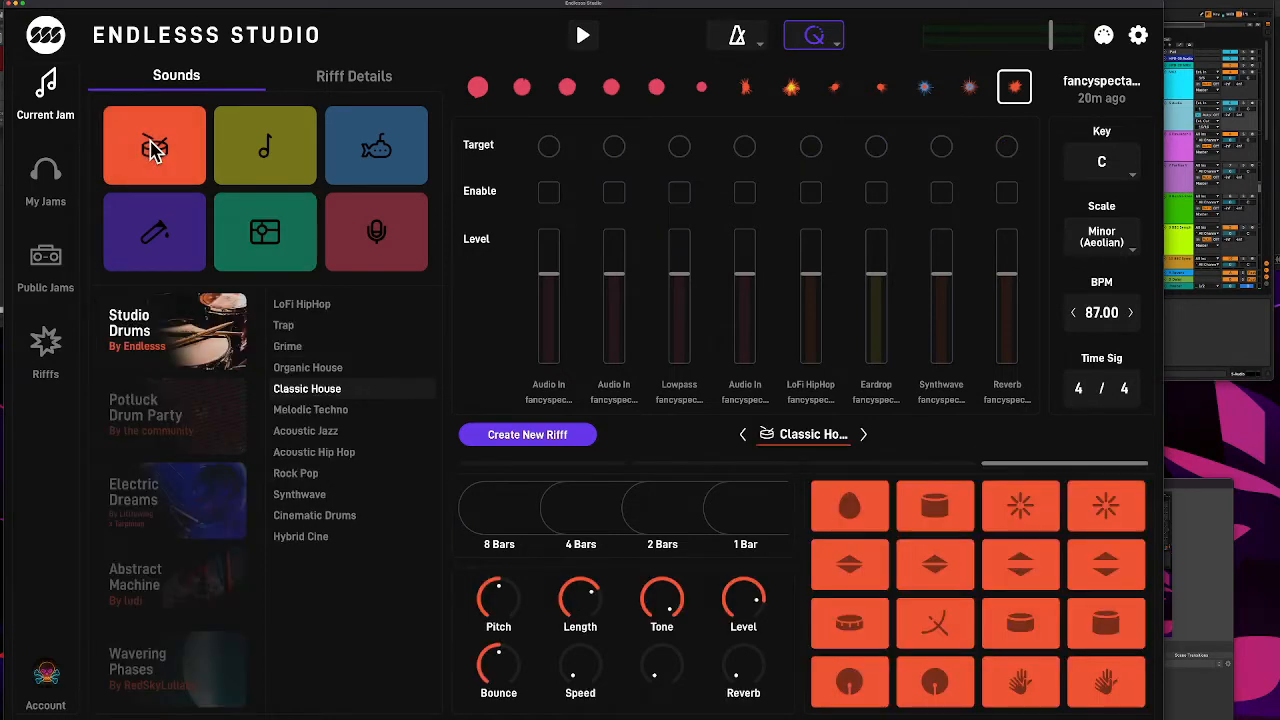
left_click(274, 149)
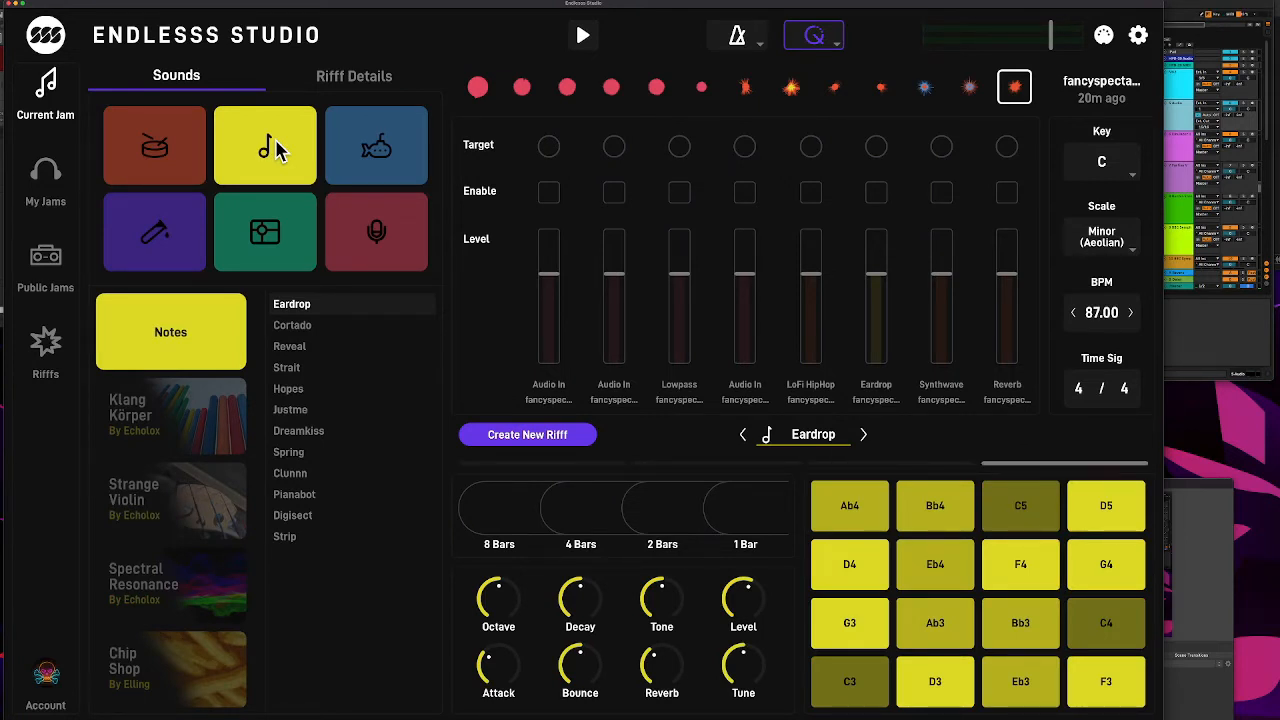
left_click(376, 150)
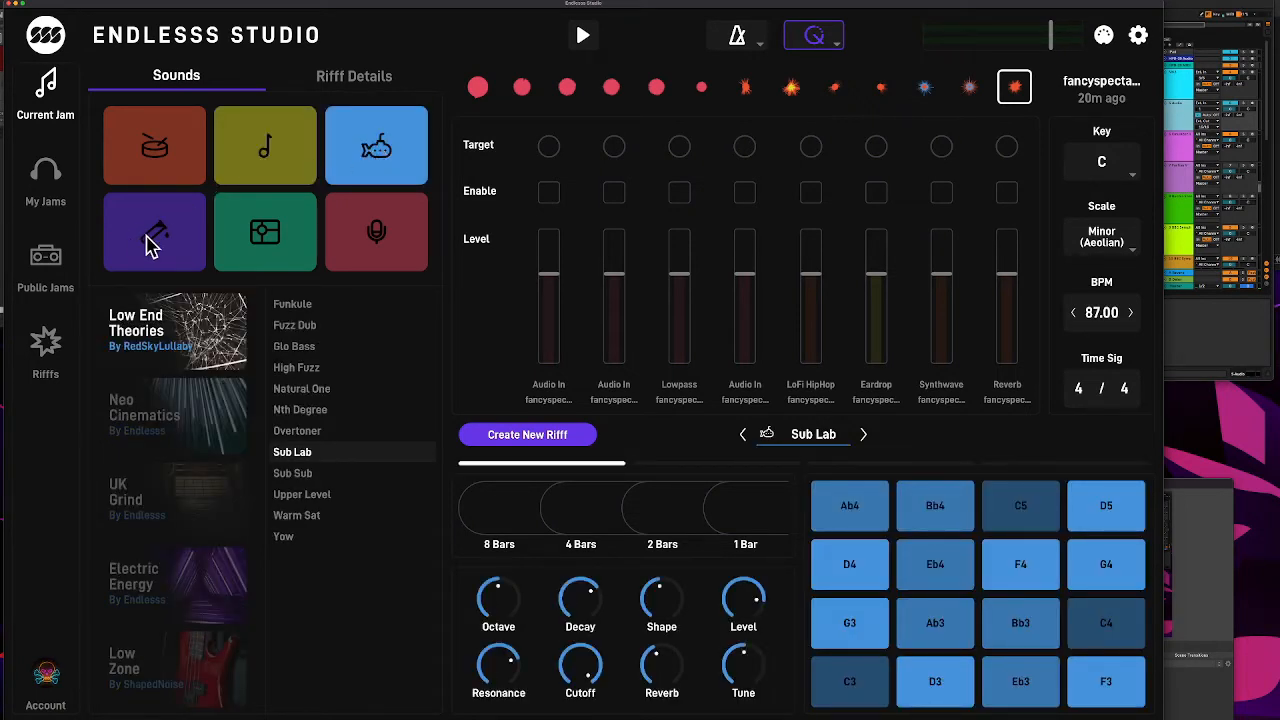
left_click(150, 243)
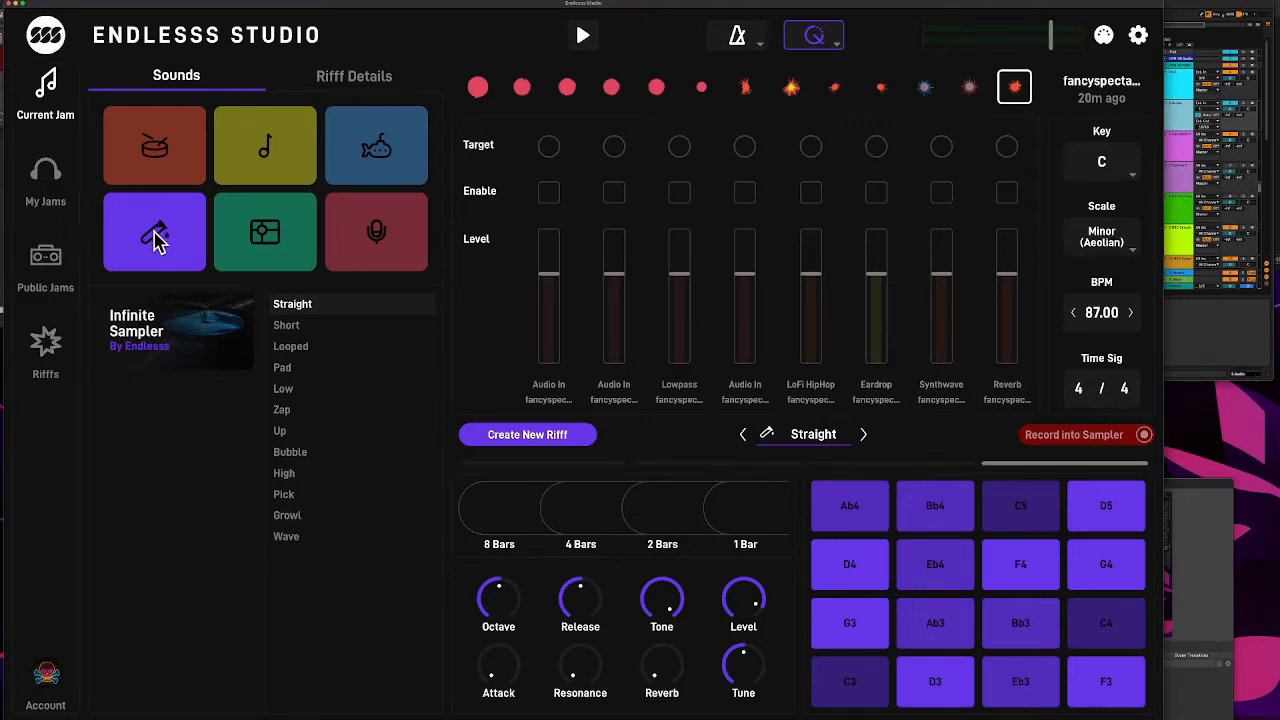
left_click(265, 238)
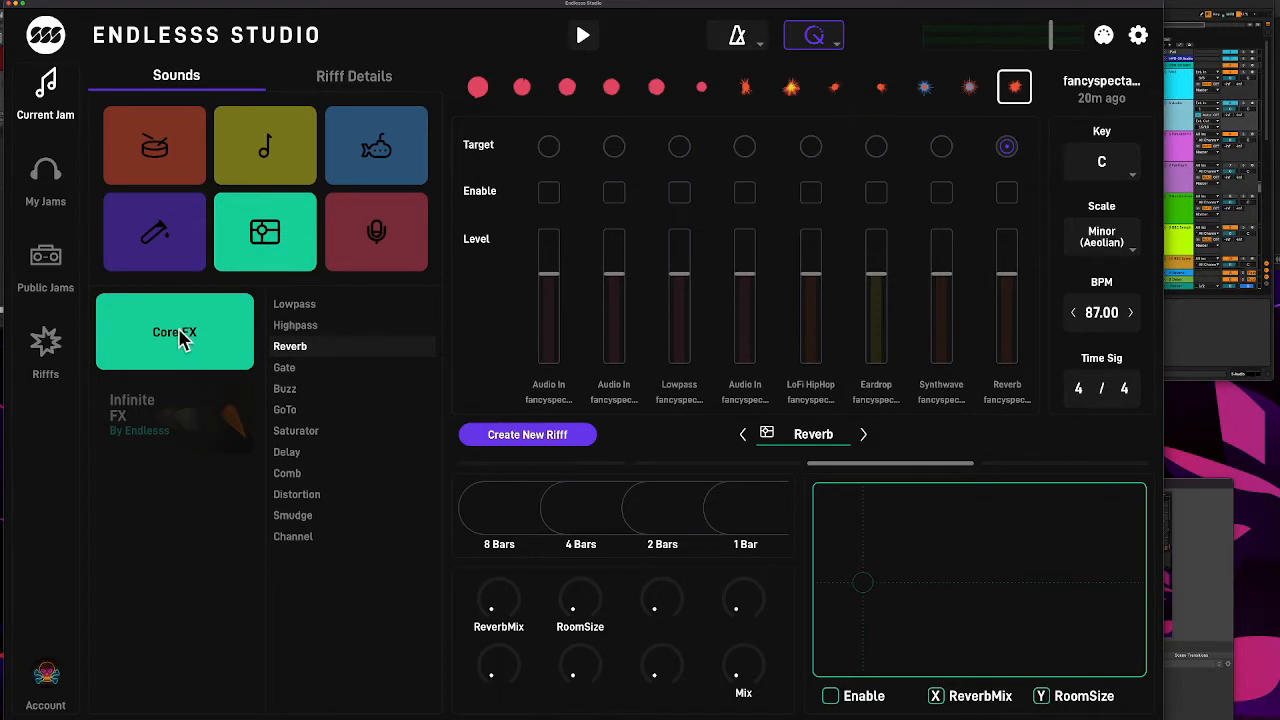
left_click(195, 415)
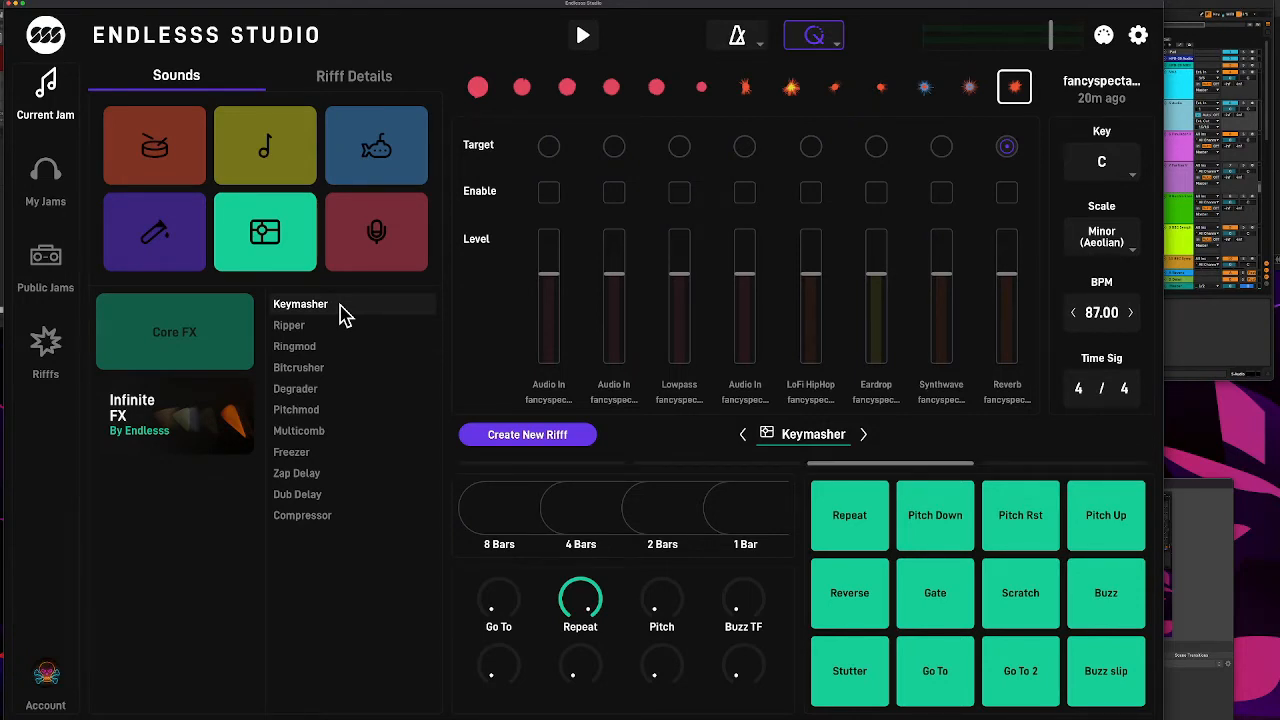
left_click(378, 235)
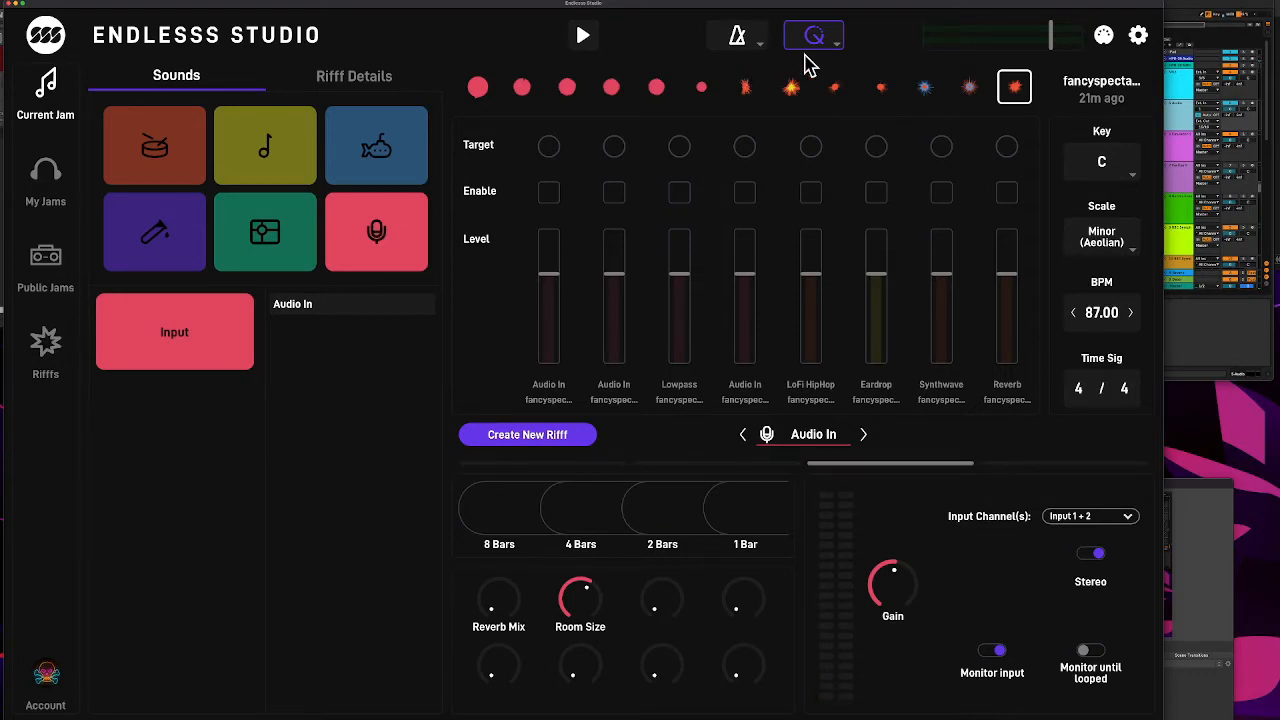
Step: Return to the drum sounds, show the quantisation setting and turn on the metronome
left_click(160, 146)
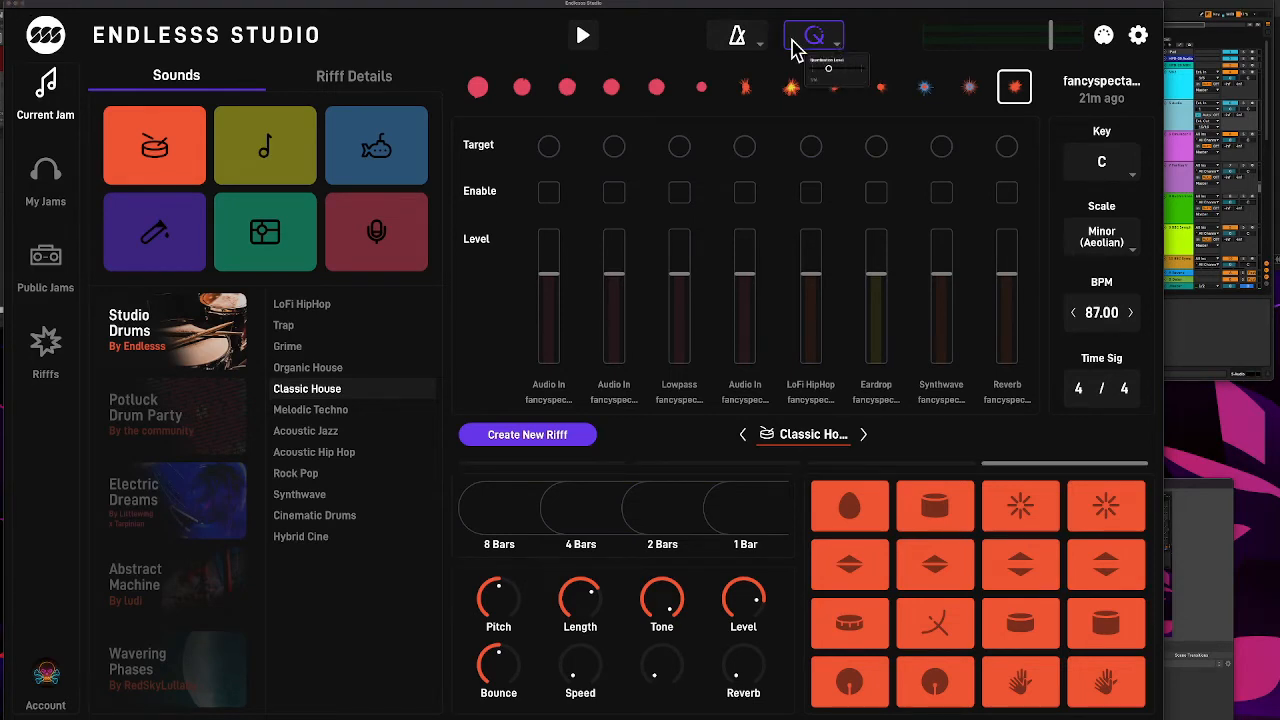
left_click(810, 40)
left_click(810, 40)
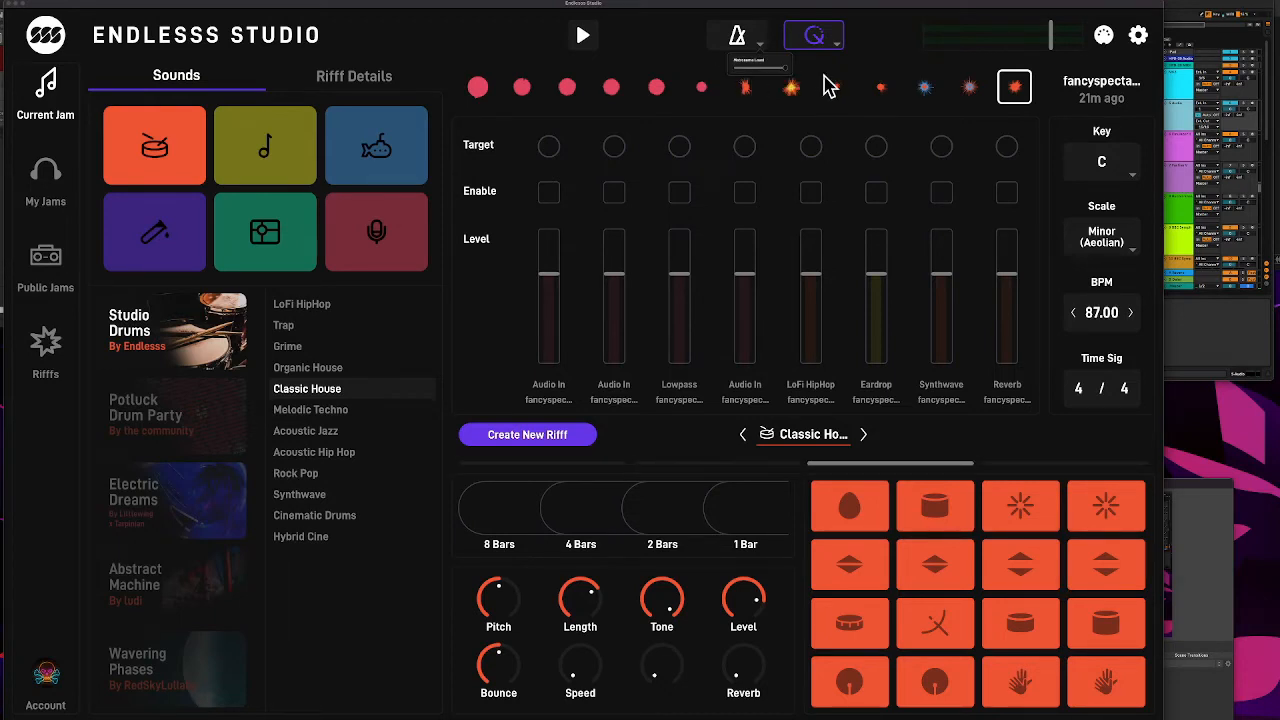
left_click(757, 45)
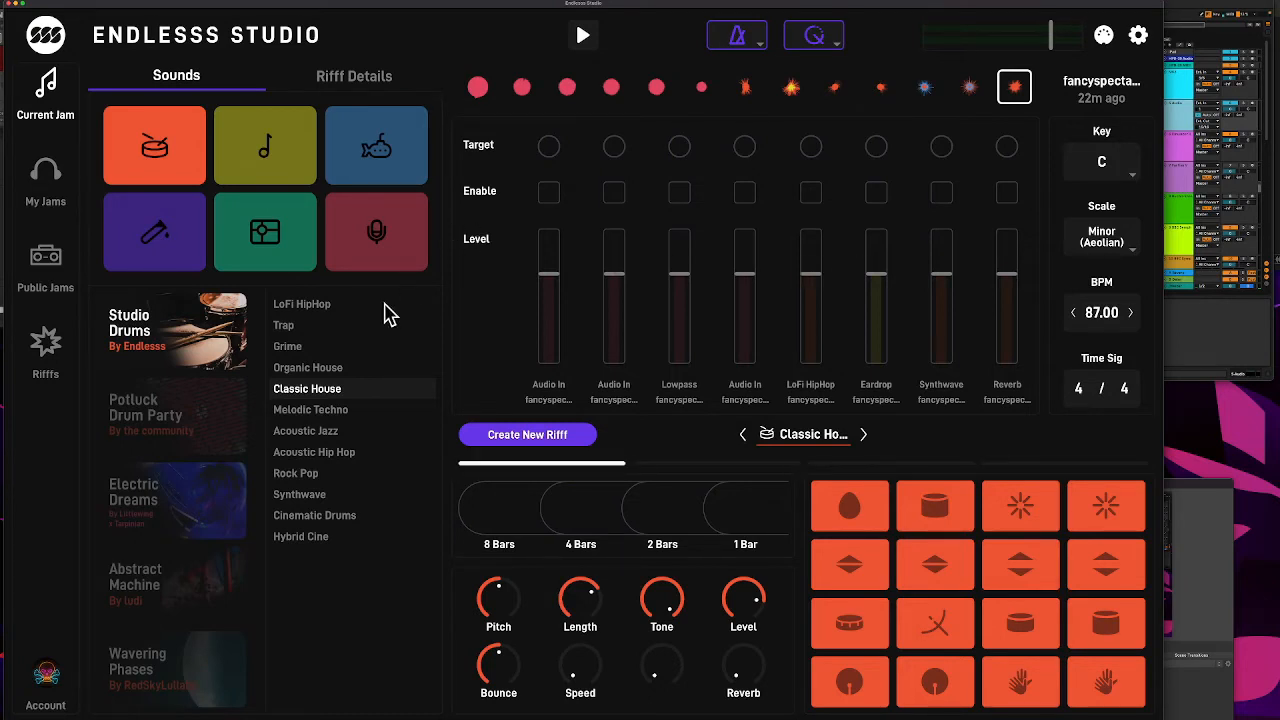
Step: Browse the drum packs, opening the presets of Drums, Electric Dreams, Abstract Machine and Wavering Phases
left_click(212, 338)
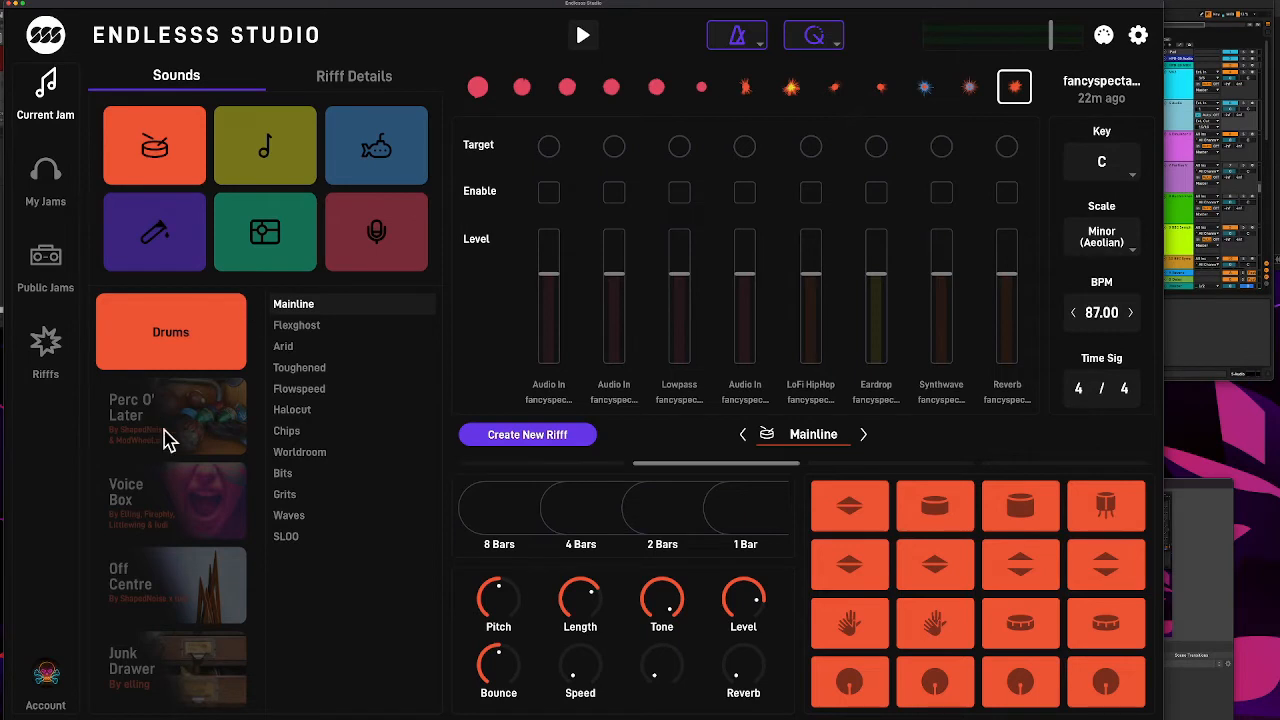
scroll(168, 440, "down", 5)
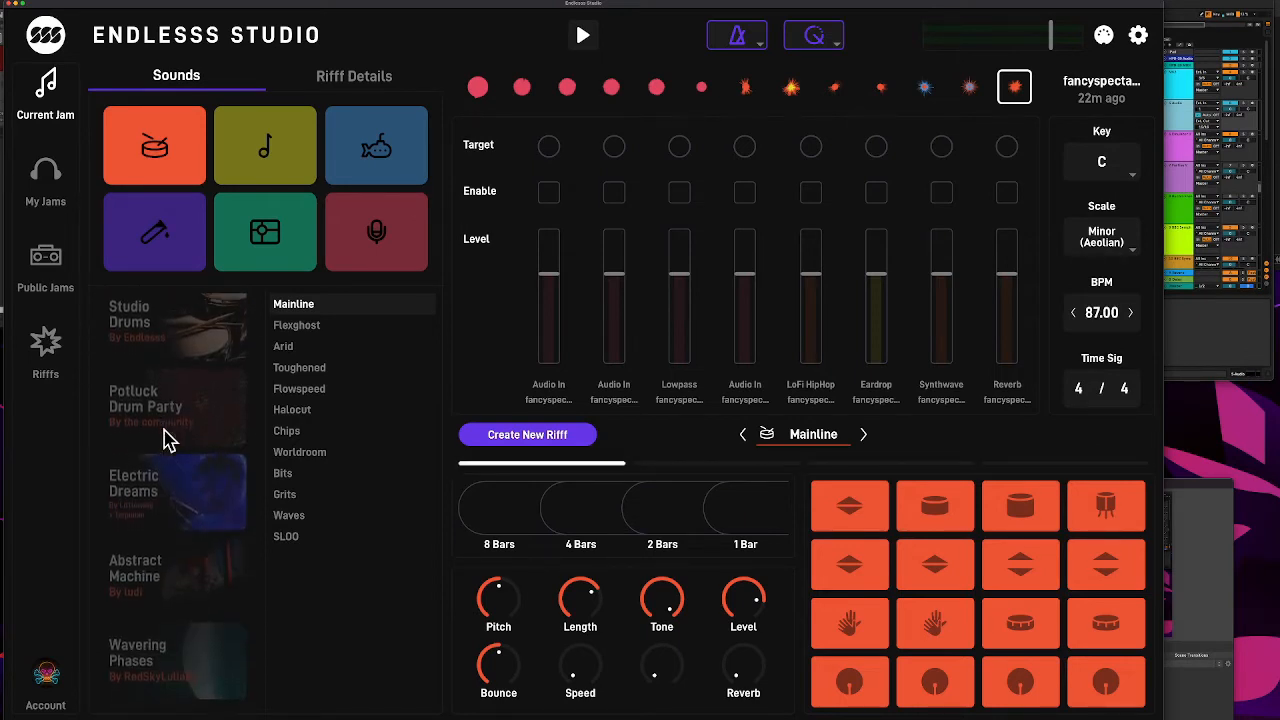
left_click(168, 440)
left_click(172, 490)
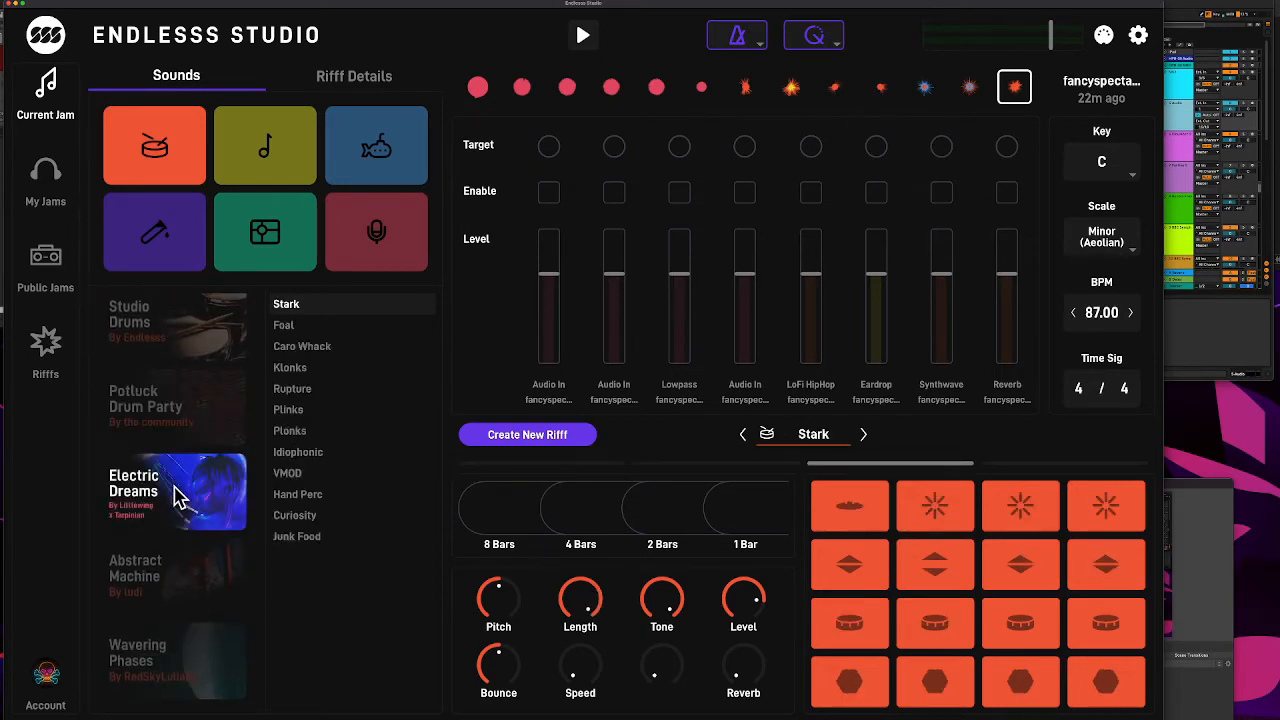
left_click(190, 578)
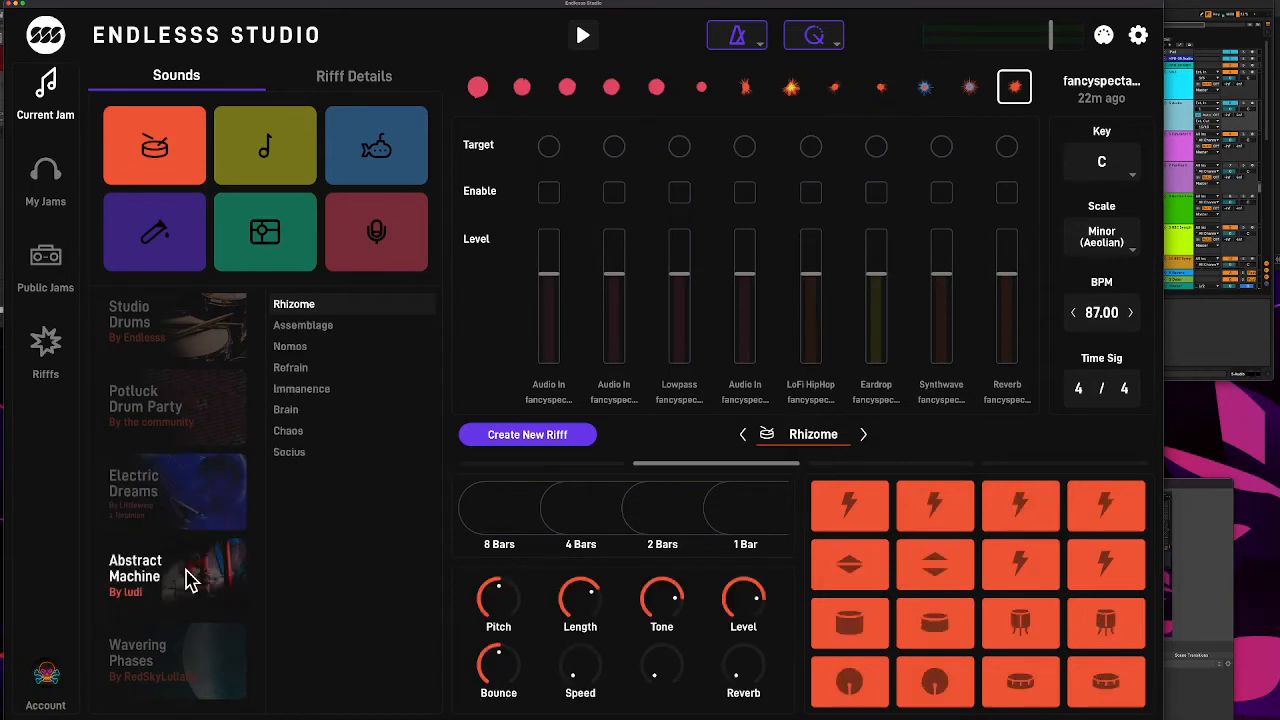
left_click(205, 668)
left_click(178, 494)
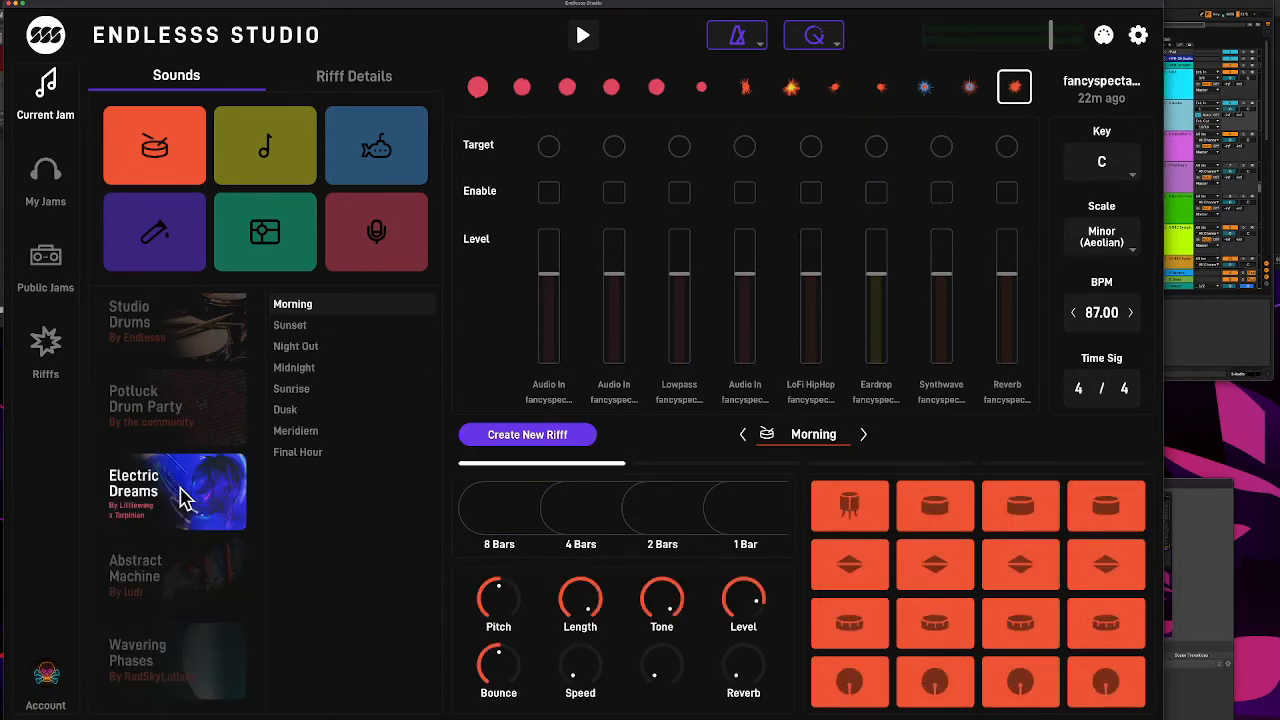
scroll(183, 497, "down", 5)
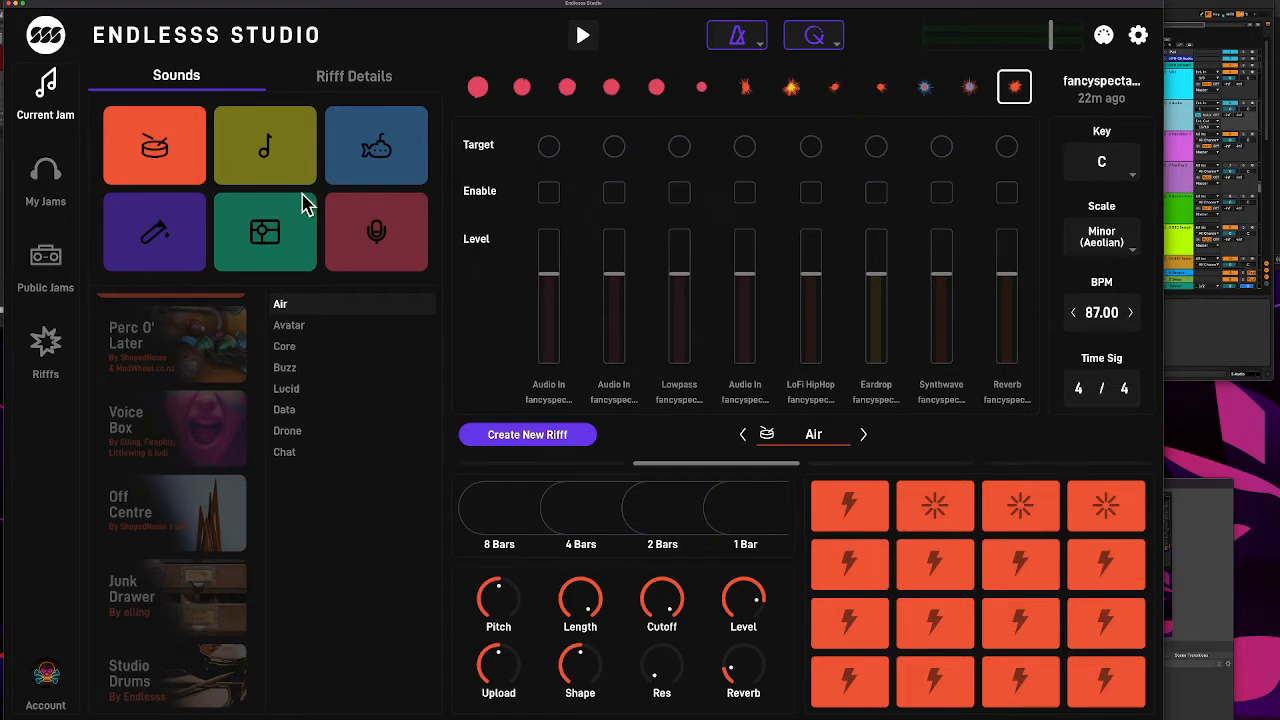
Step: Look through the packs available in the notes and bass sound categories
left_click(281, 153)
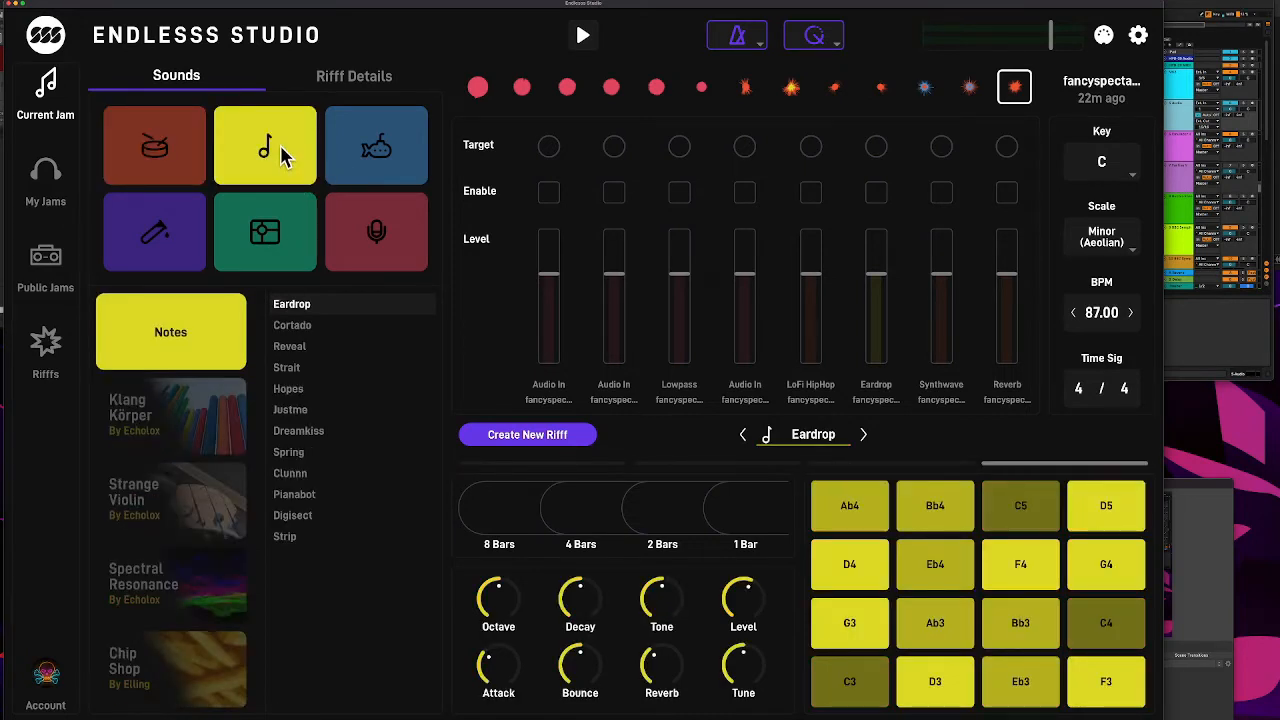
scroll(205, 515, "down", 5)
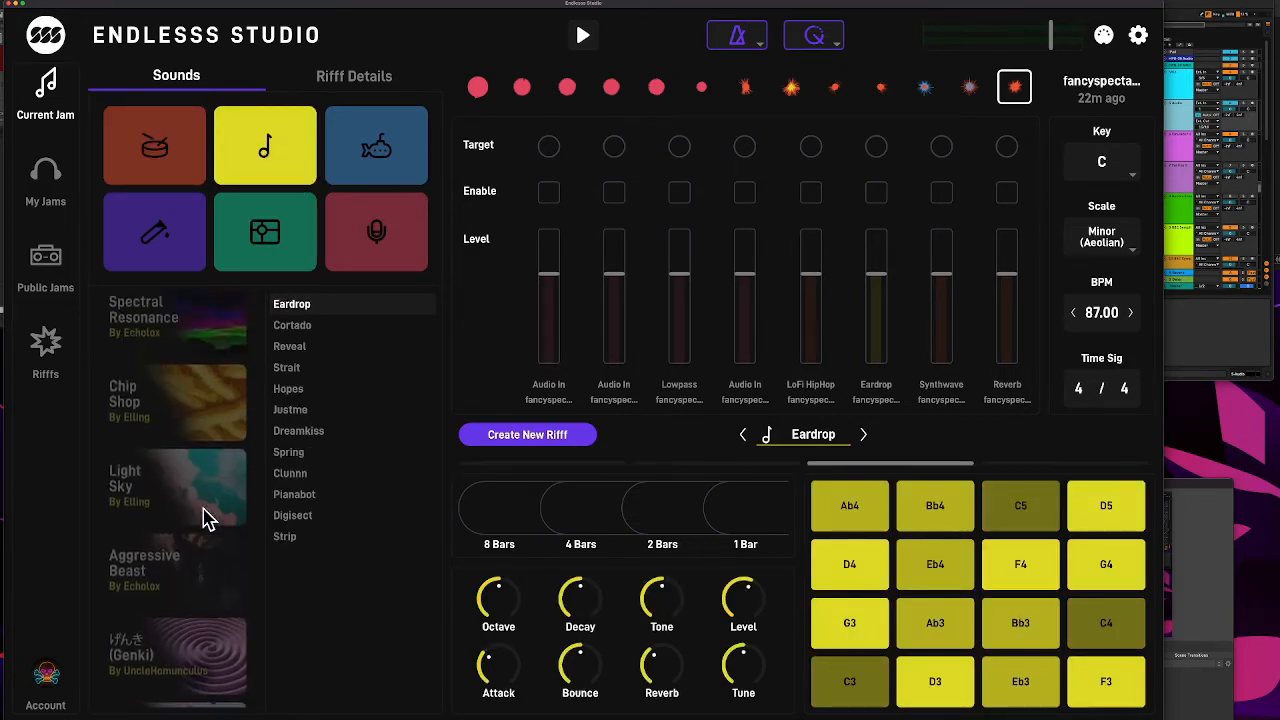
scroll(205, 518, "up", 5)
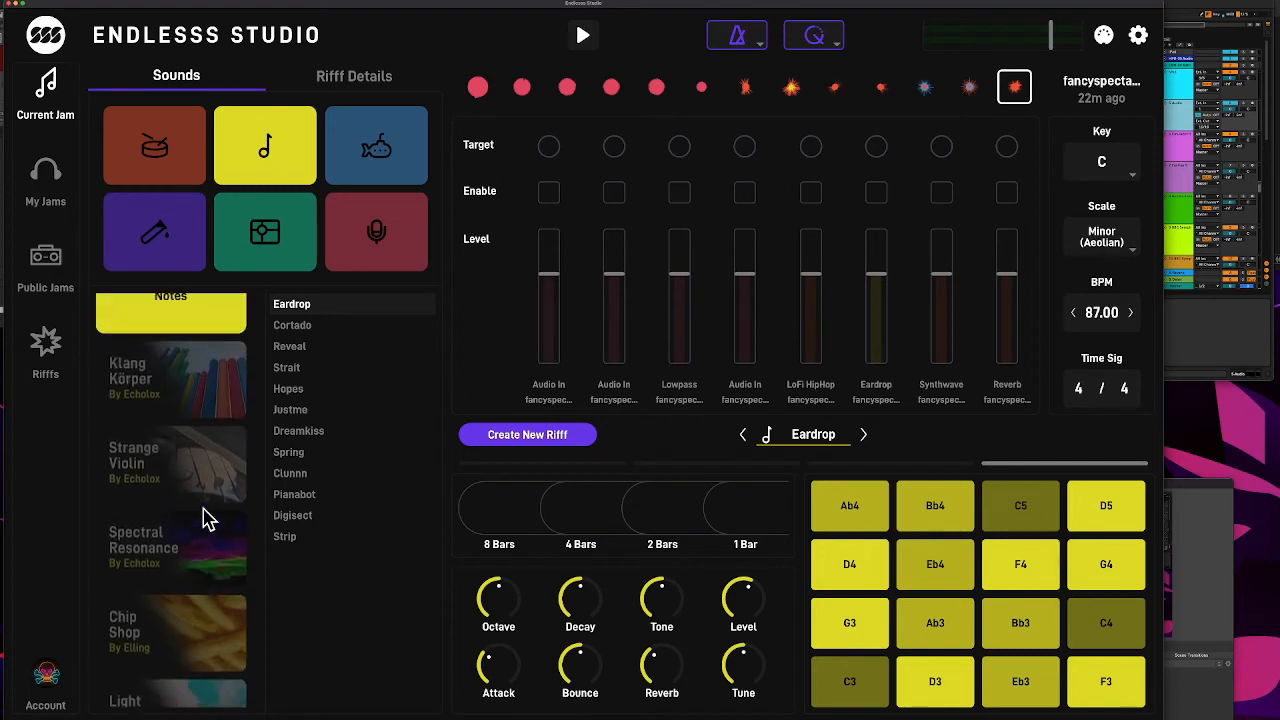
left_click(367, 158)
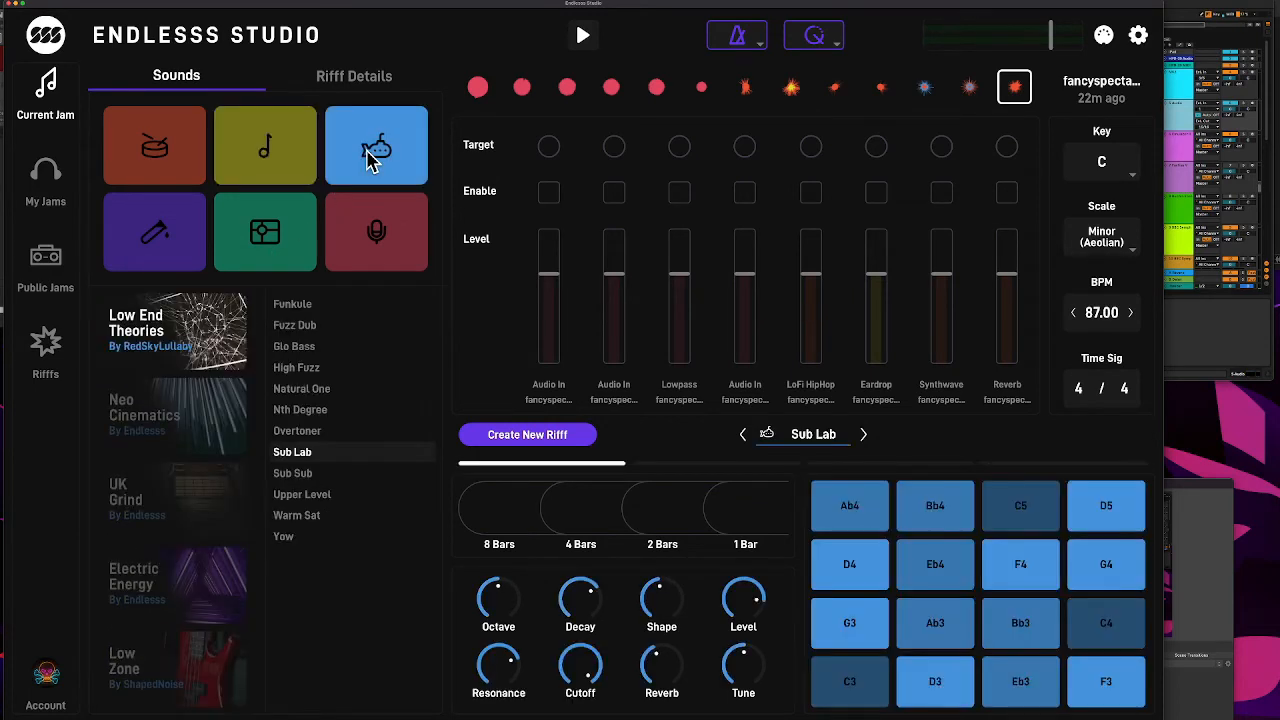
scroll(123, 480, "down", 4)
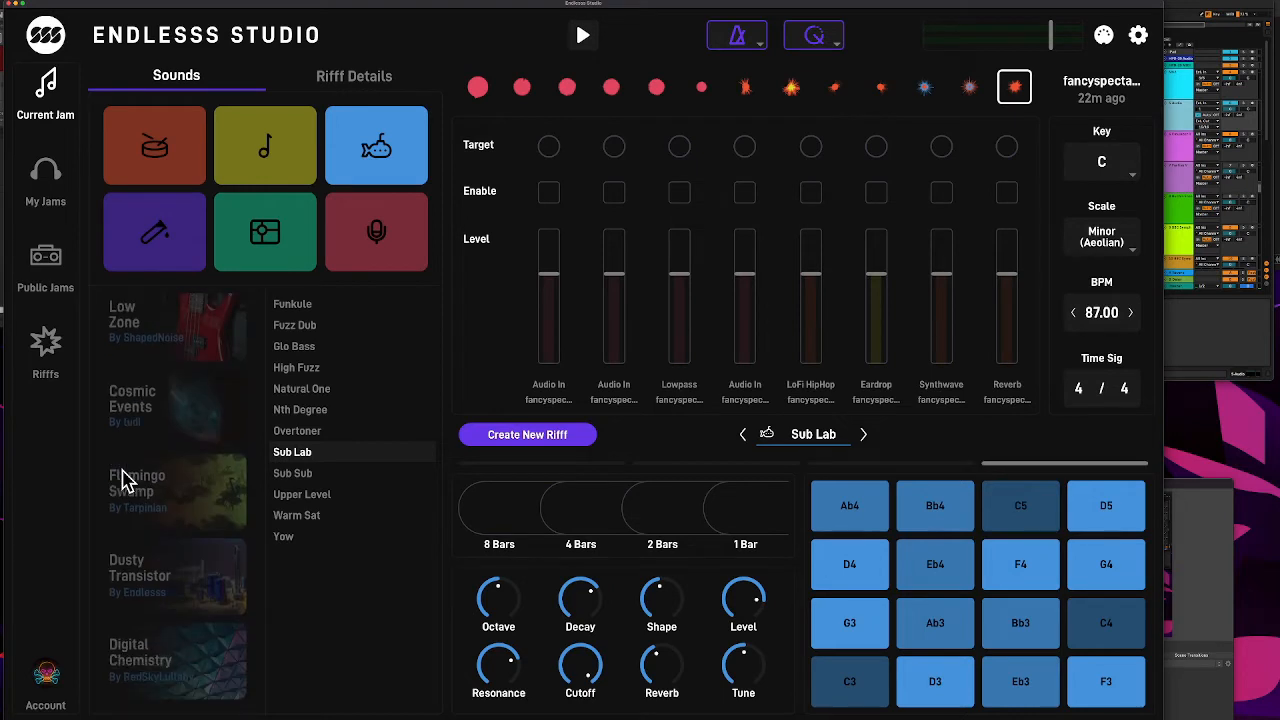
scroll(124, 480, "up", 6)
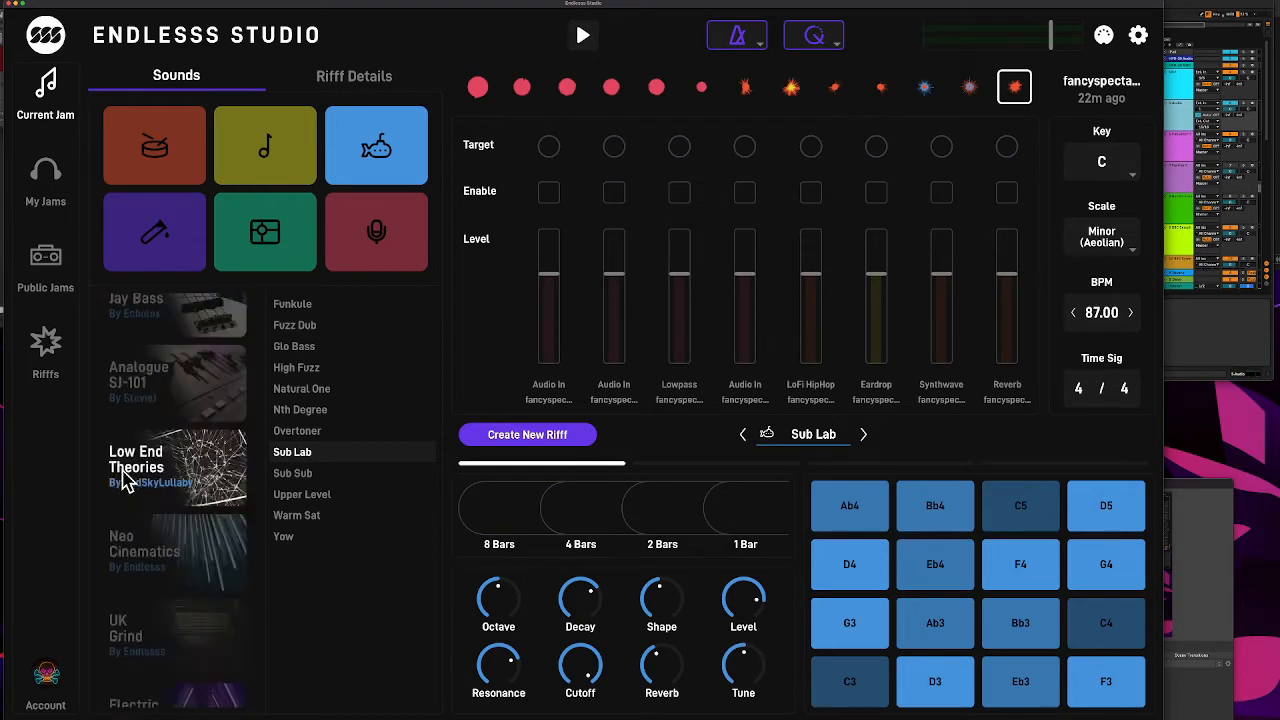
Step: Select the Synthwave kit from the Studio Drums pack
left_click(195, 150)
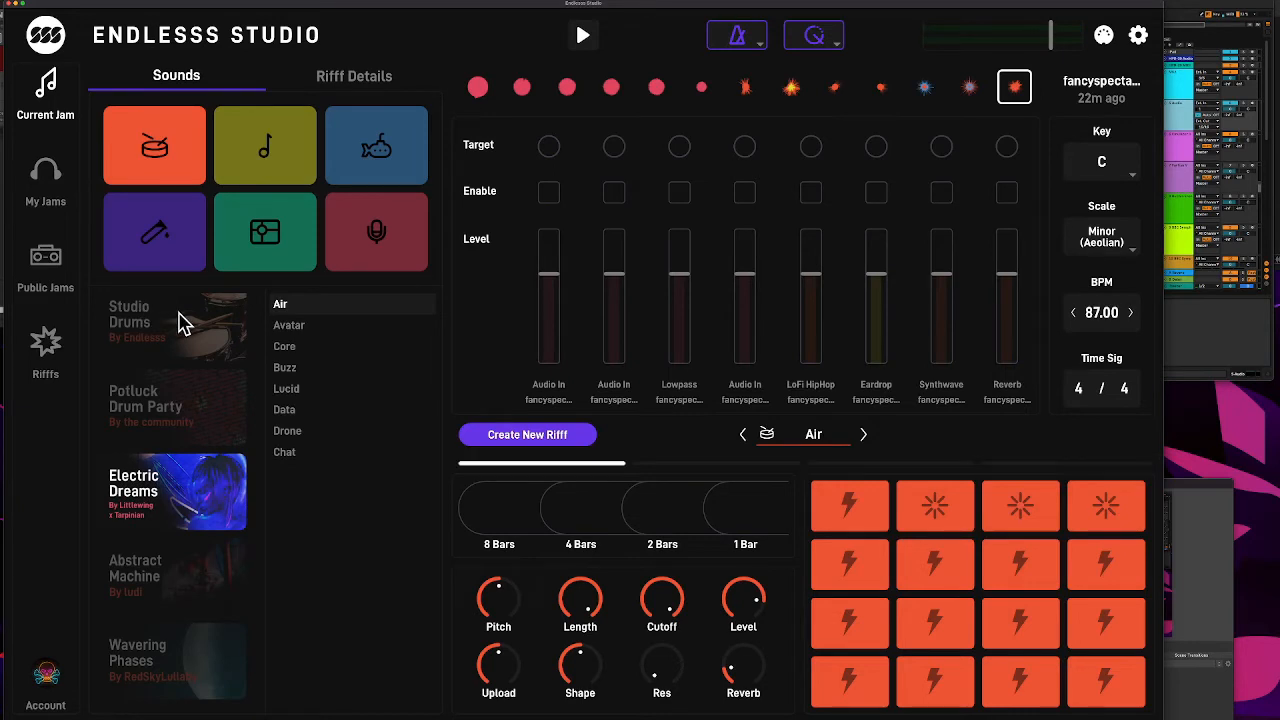
left_click(188, 322)
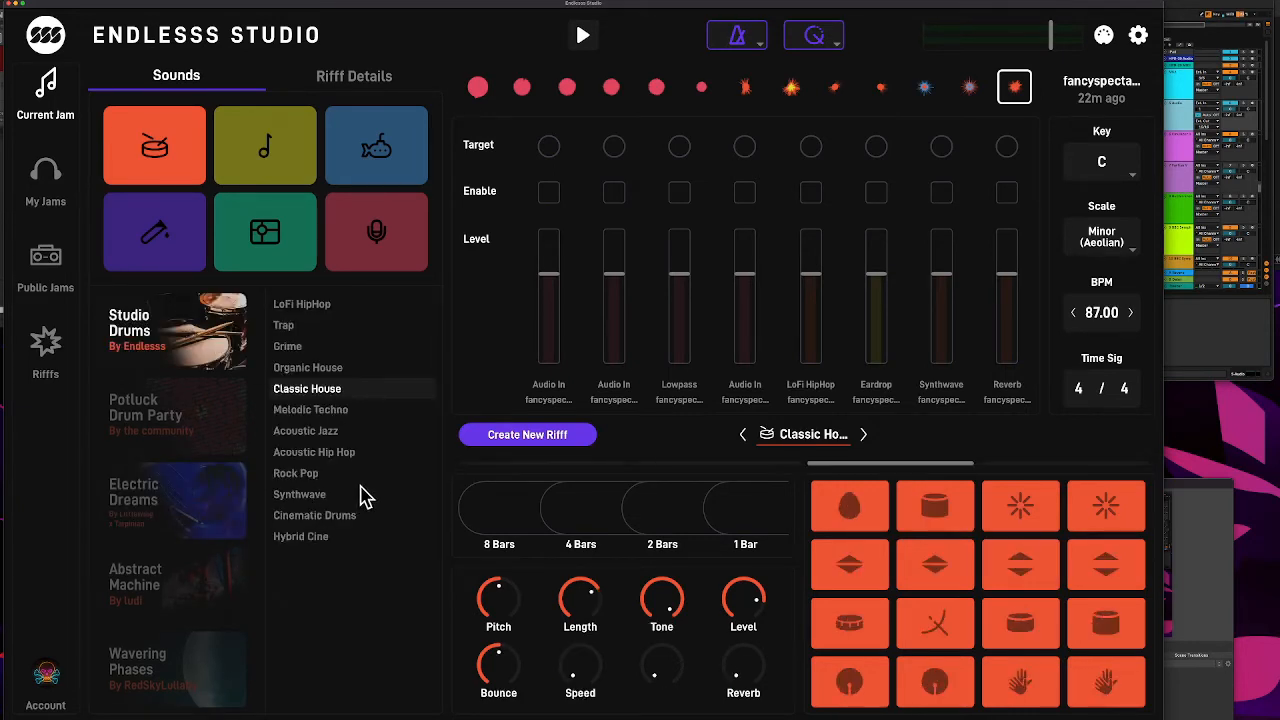
left_click(305, 500)
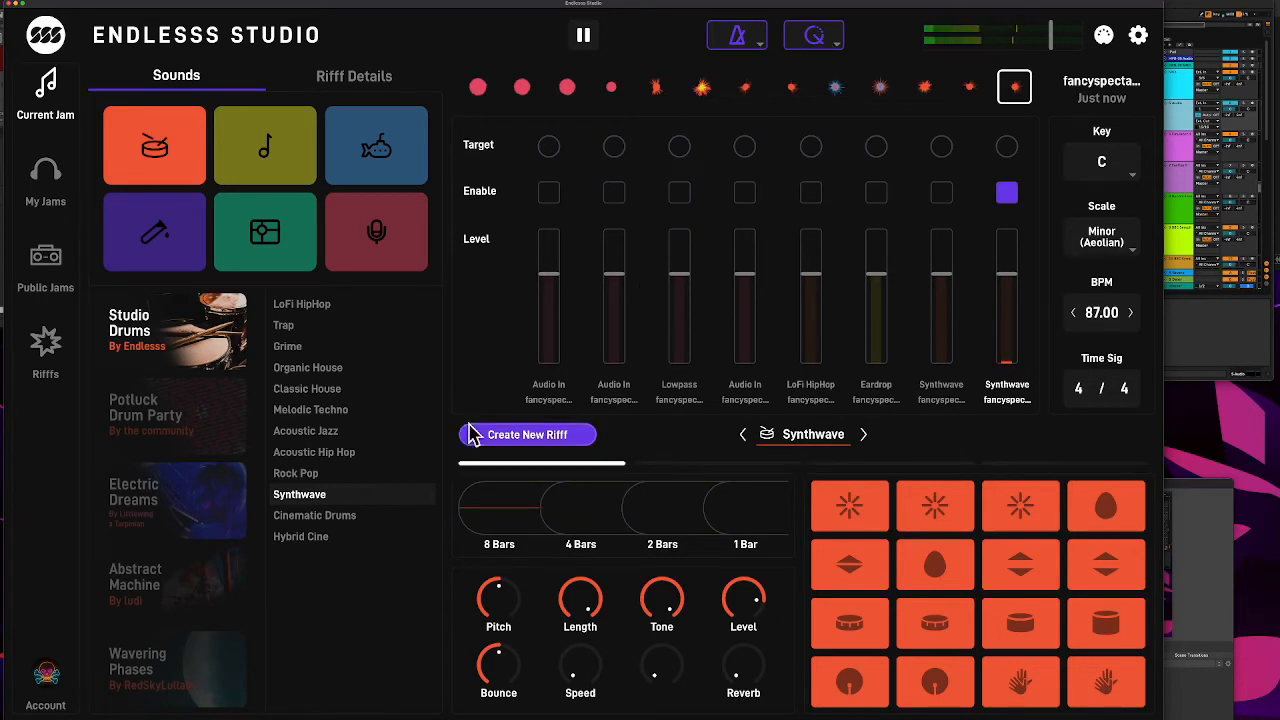
Step: Switch to the Sub Lab bass sound and turn its Octave down to the minimum
left_click(383, 150)
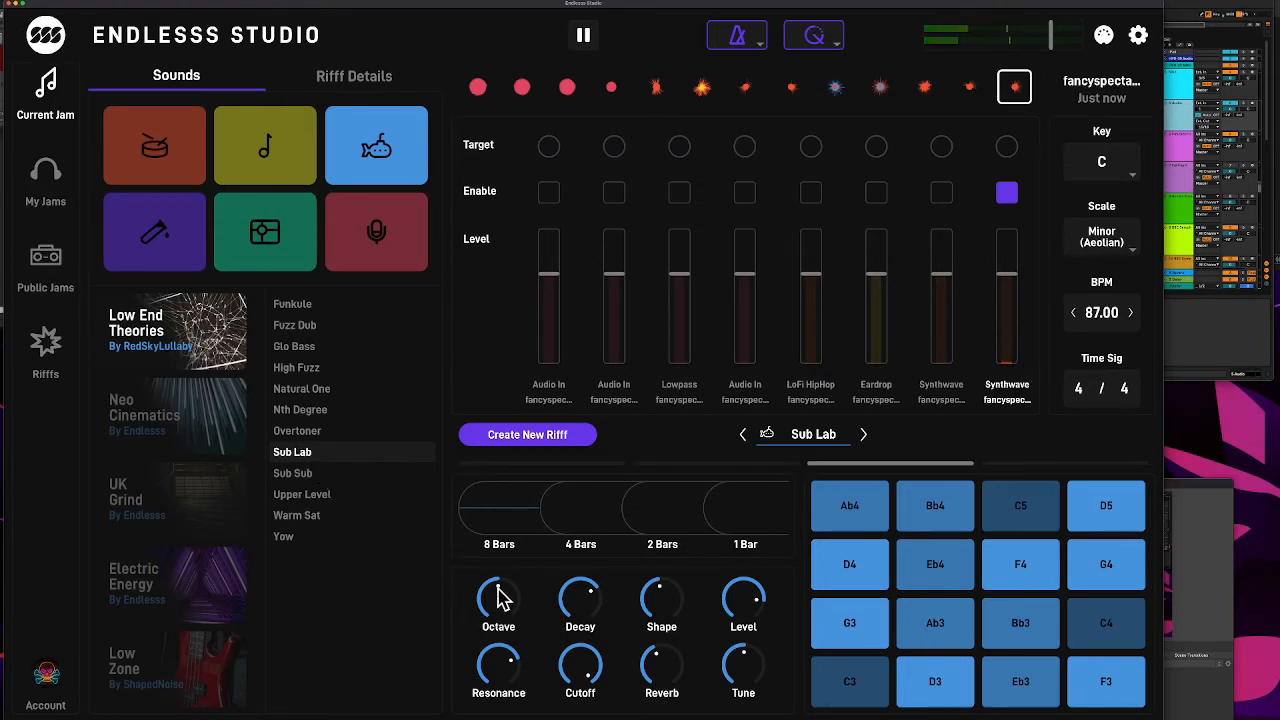
left_click_drag(500, 598, 506, 718)
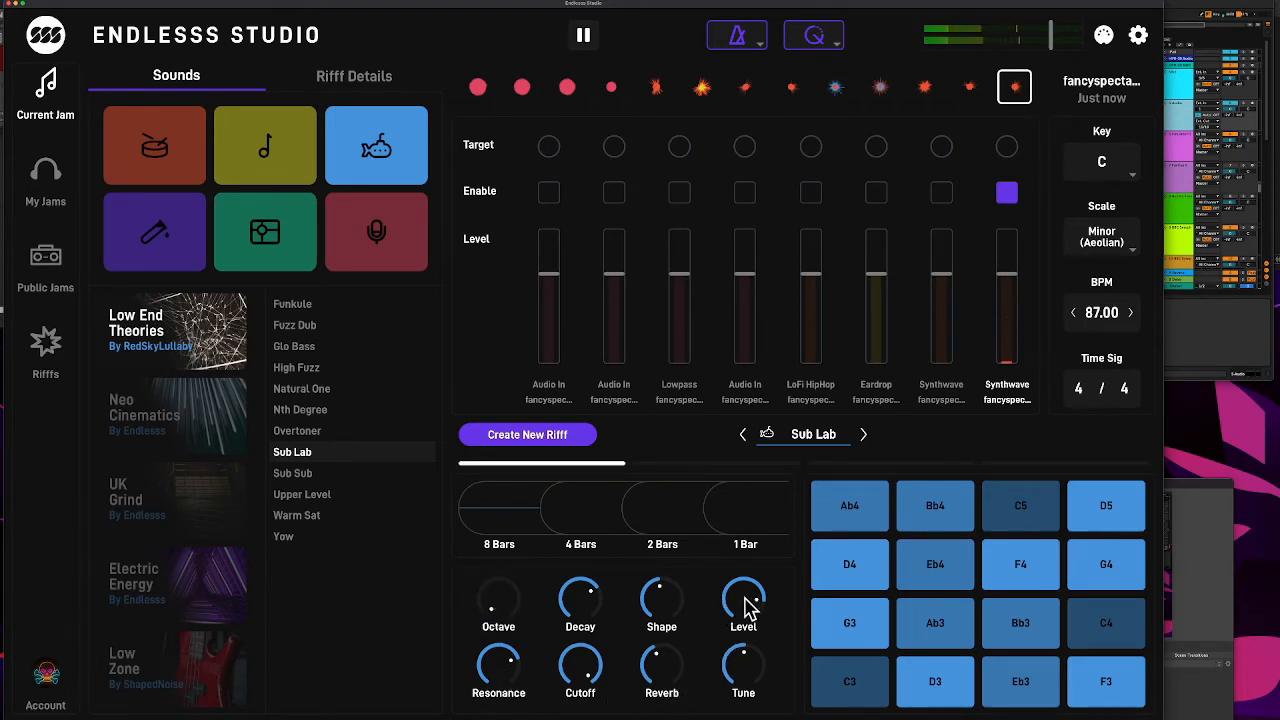
Step: Fine-tune the Level of the Sub Lab bass sound
left_click_drag(744, 600, 745, 597)
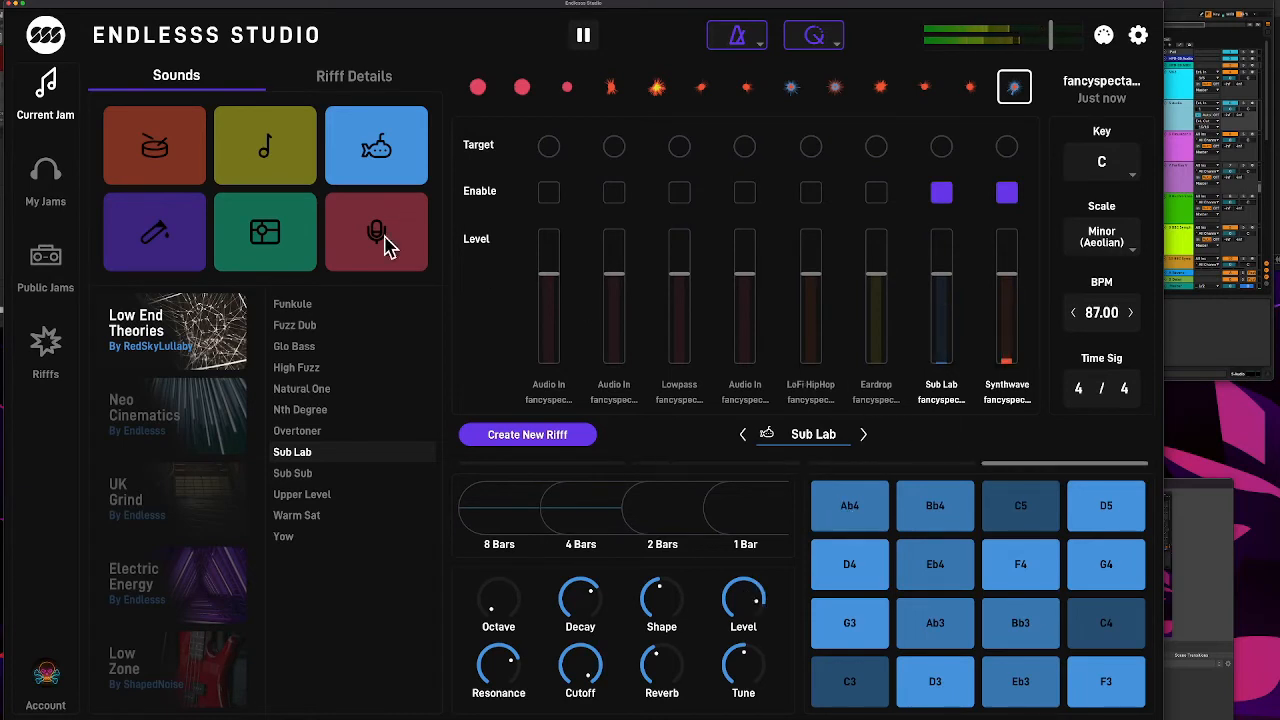
Step: Open the Core FX Channel effect, turn its Stereo Width down to the minimum and shift its Pan Position slightly
left_click(276, 250)
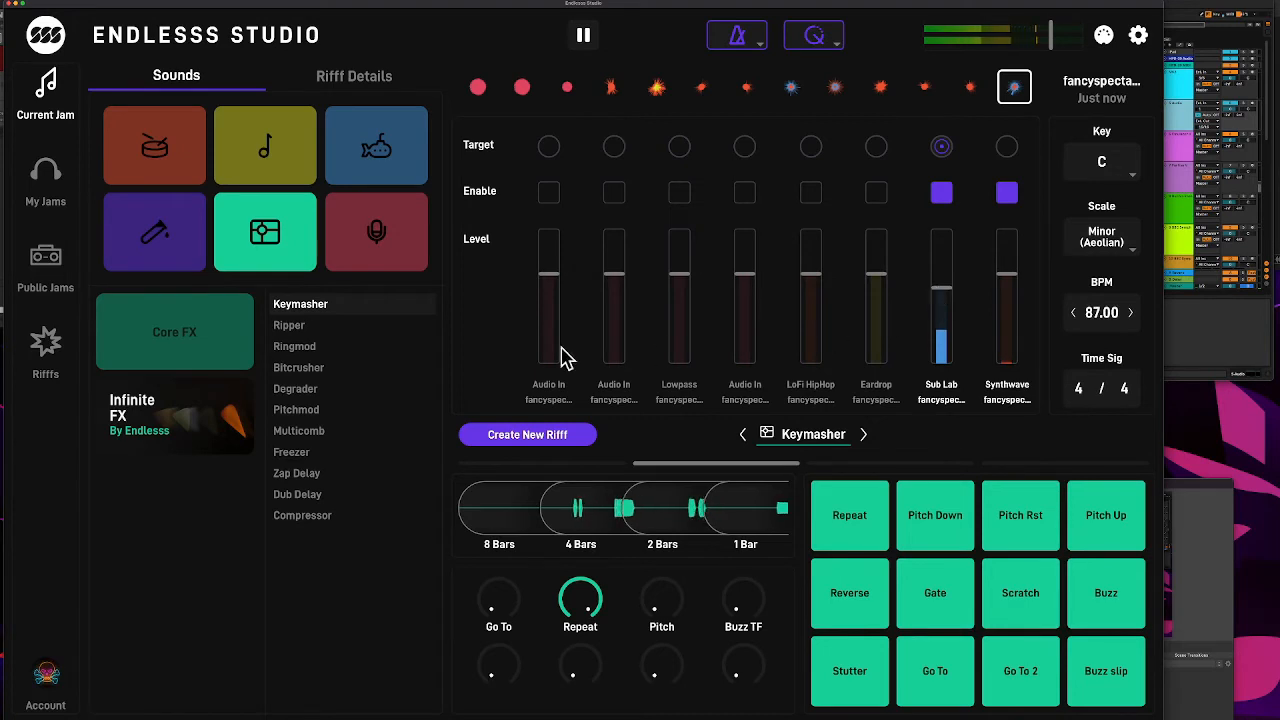
left_click(189, 332)
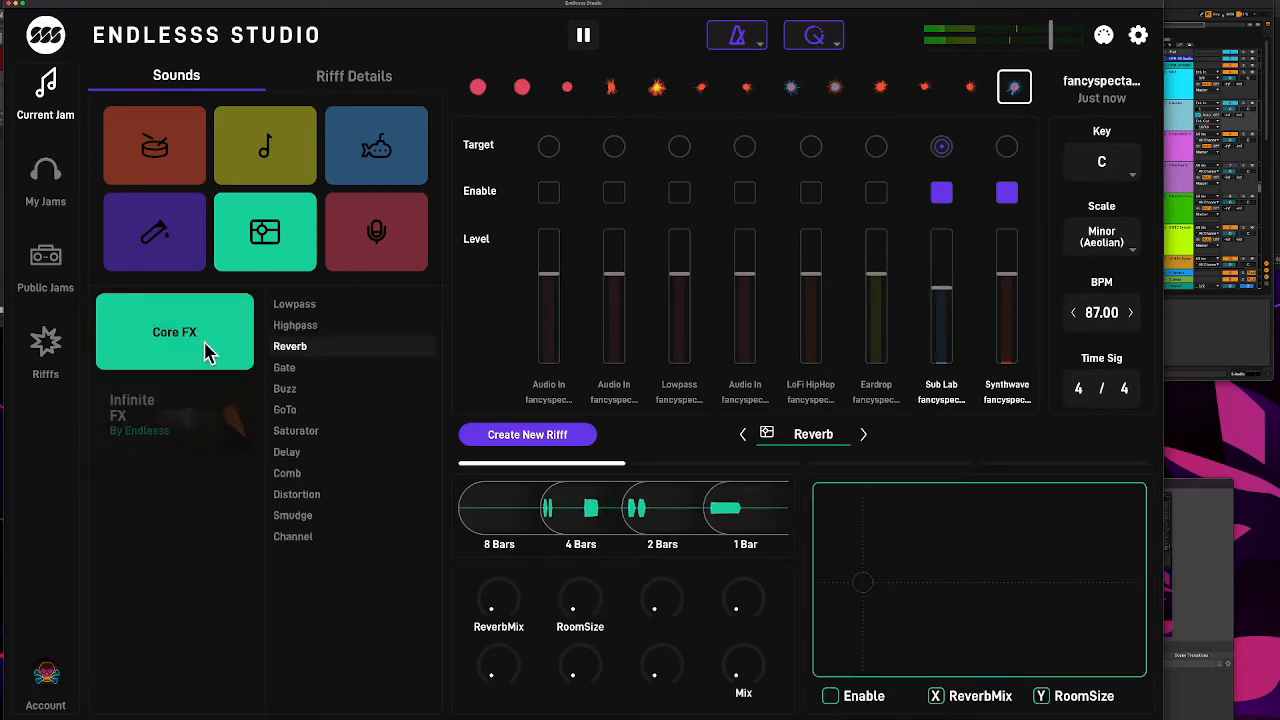
left_click(290, 540)
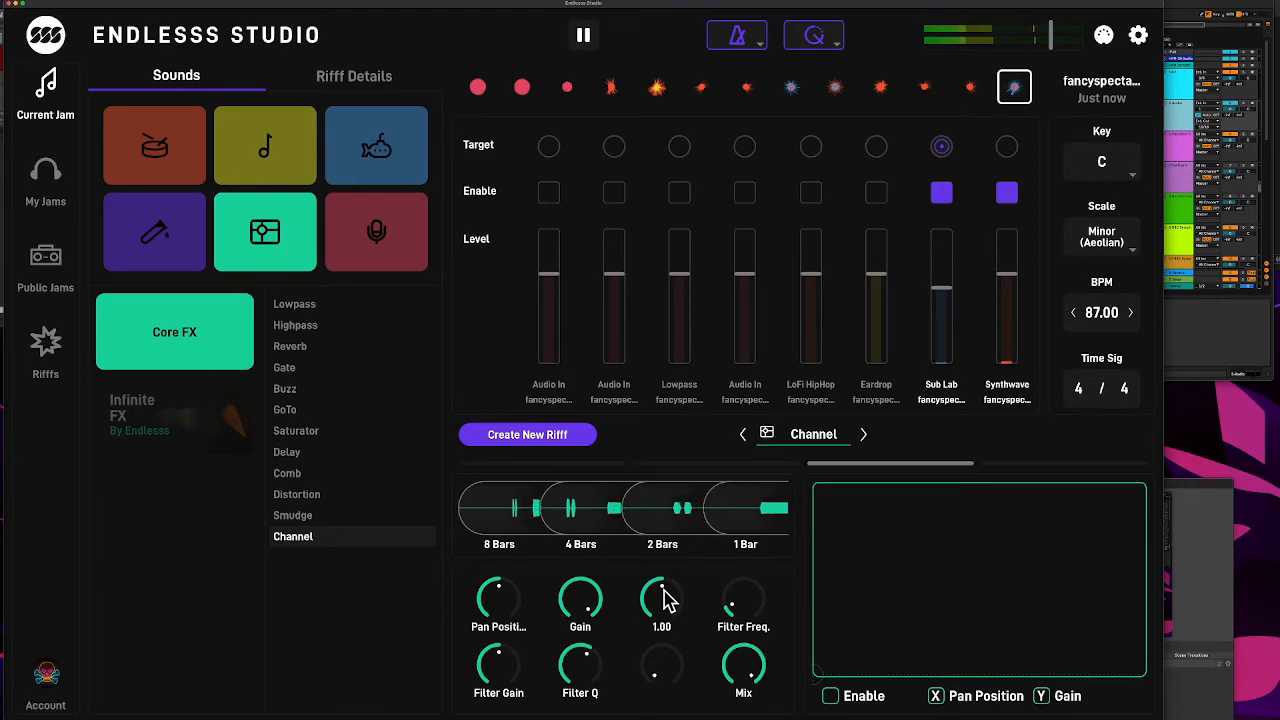
left_click_drag(668, 606, 662, 712)
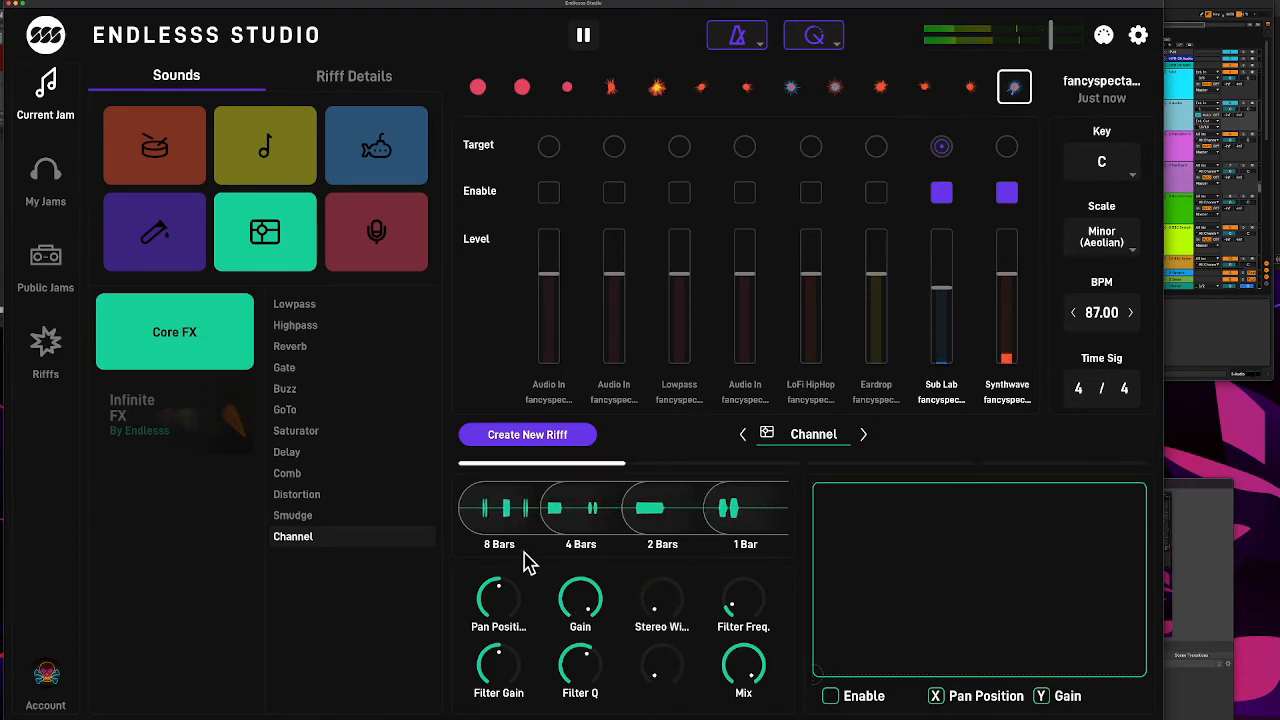
mouse_move(503, 598)
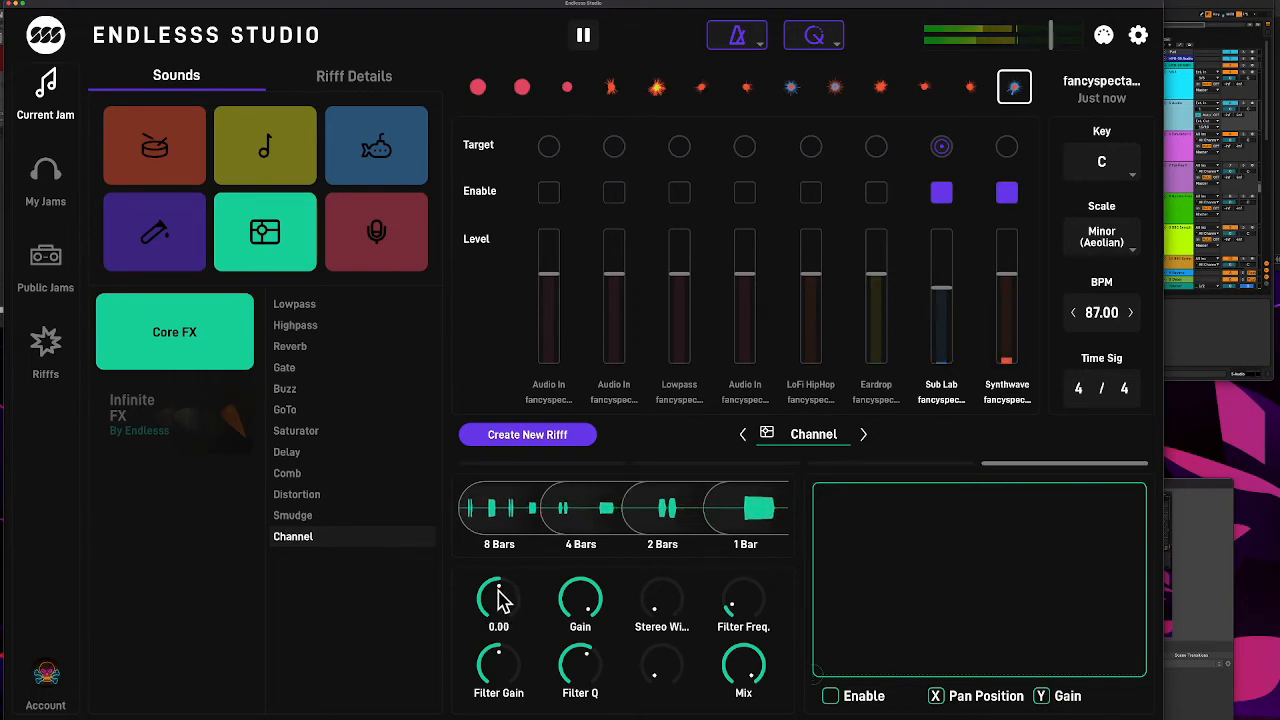
left_click_drag(499, 592, 501, 604)
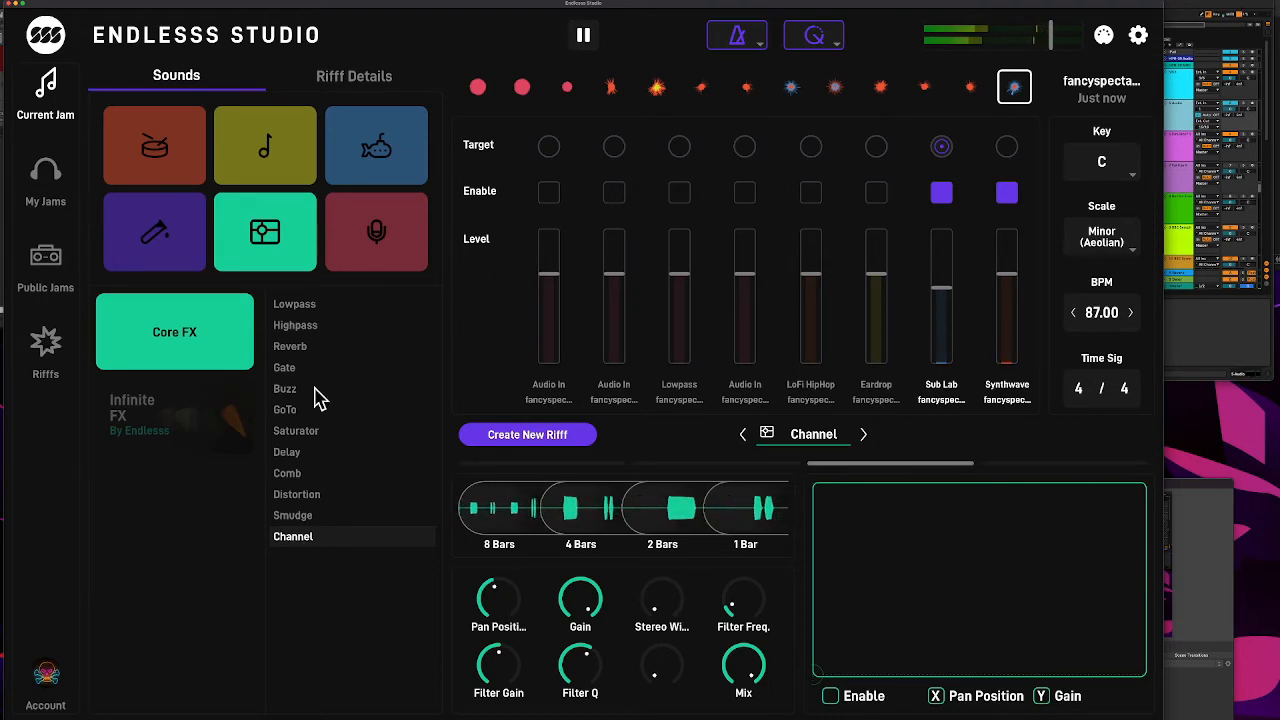
Step: Choose the Lift sound from the Light Sky pack in the notes category
left_click(278, 144)
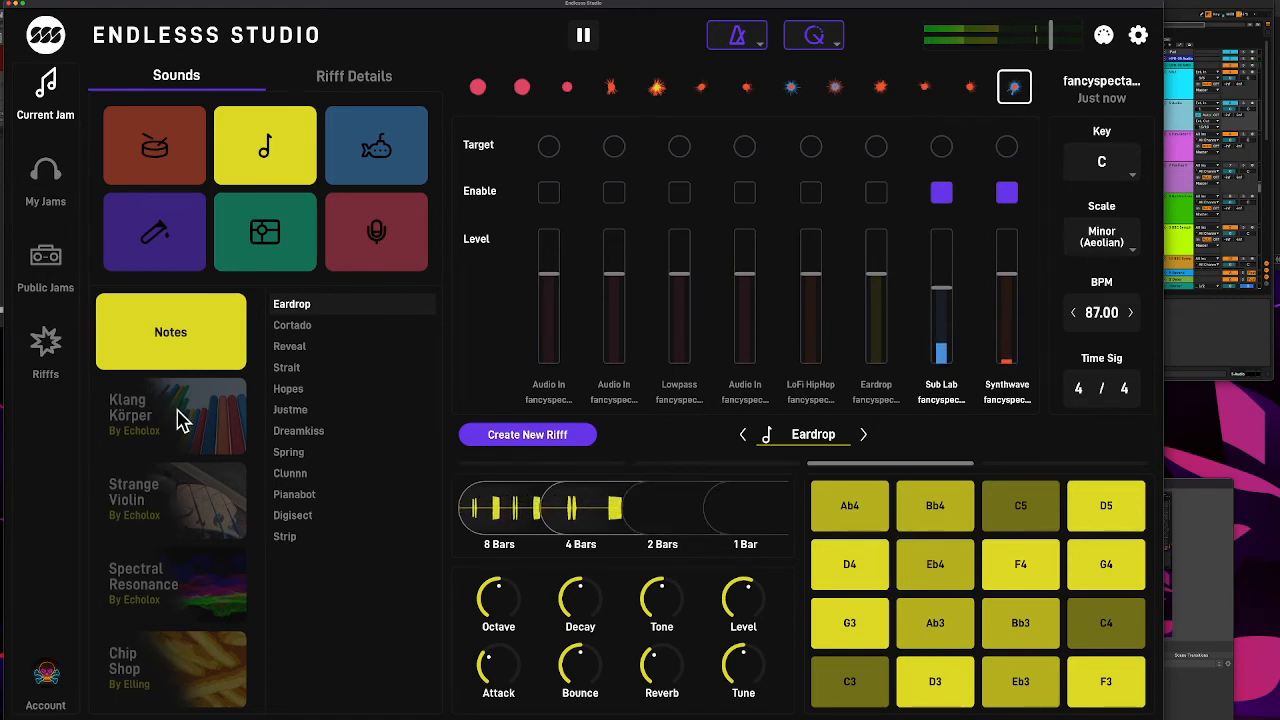
scroll(178, 420, "down", 3)
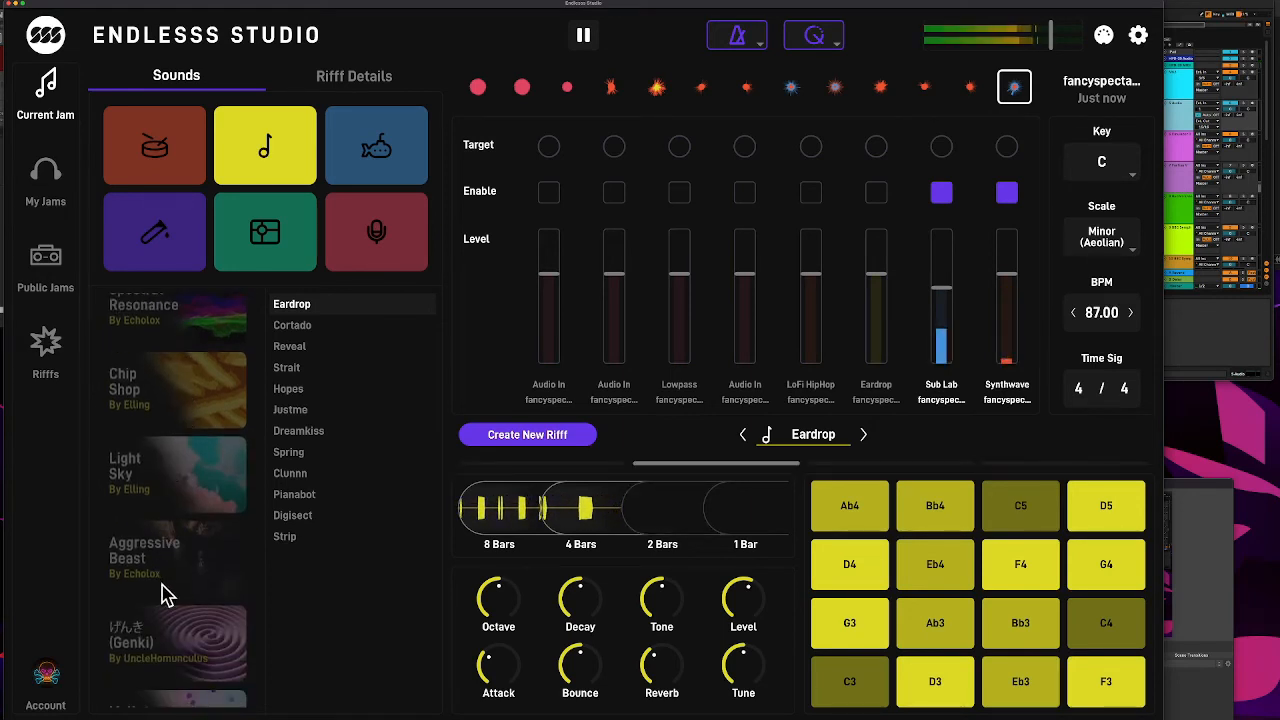
left_click(185, 474)
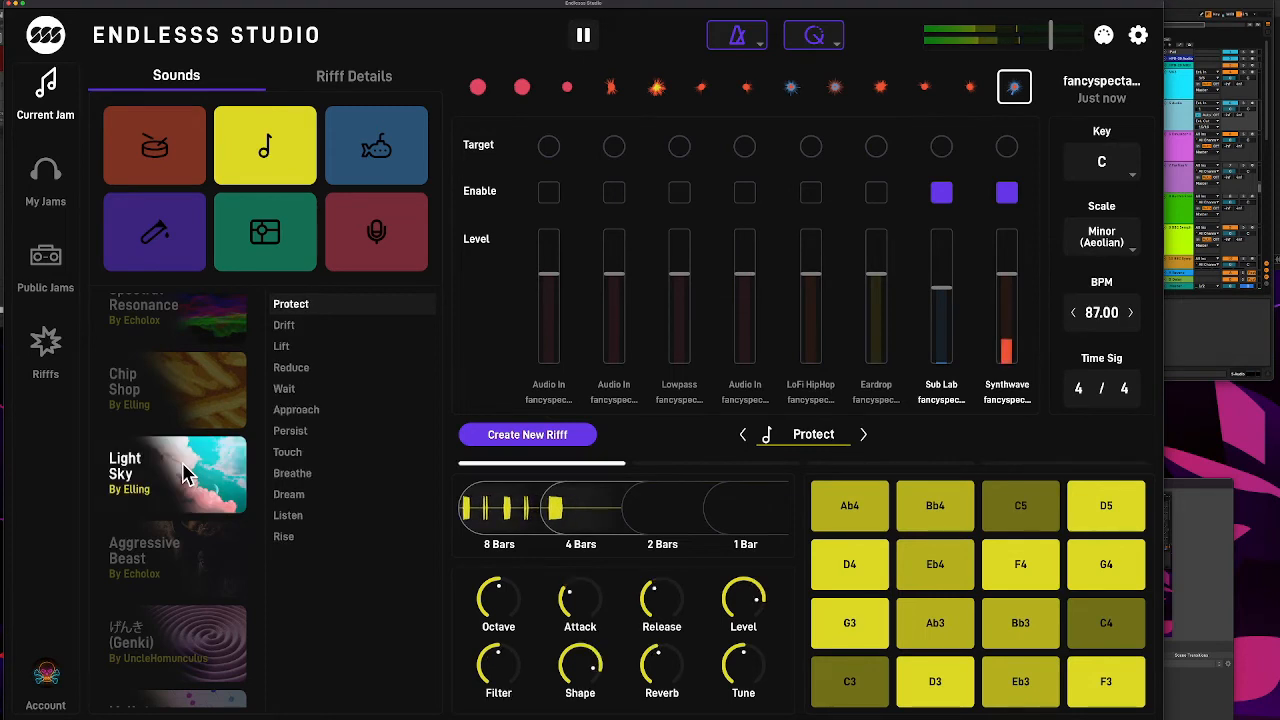
left_click(283, 349)
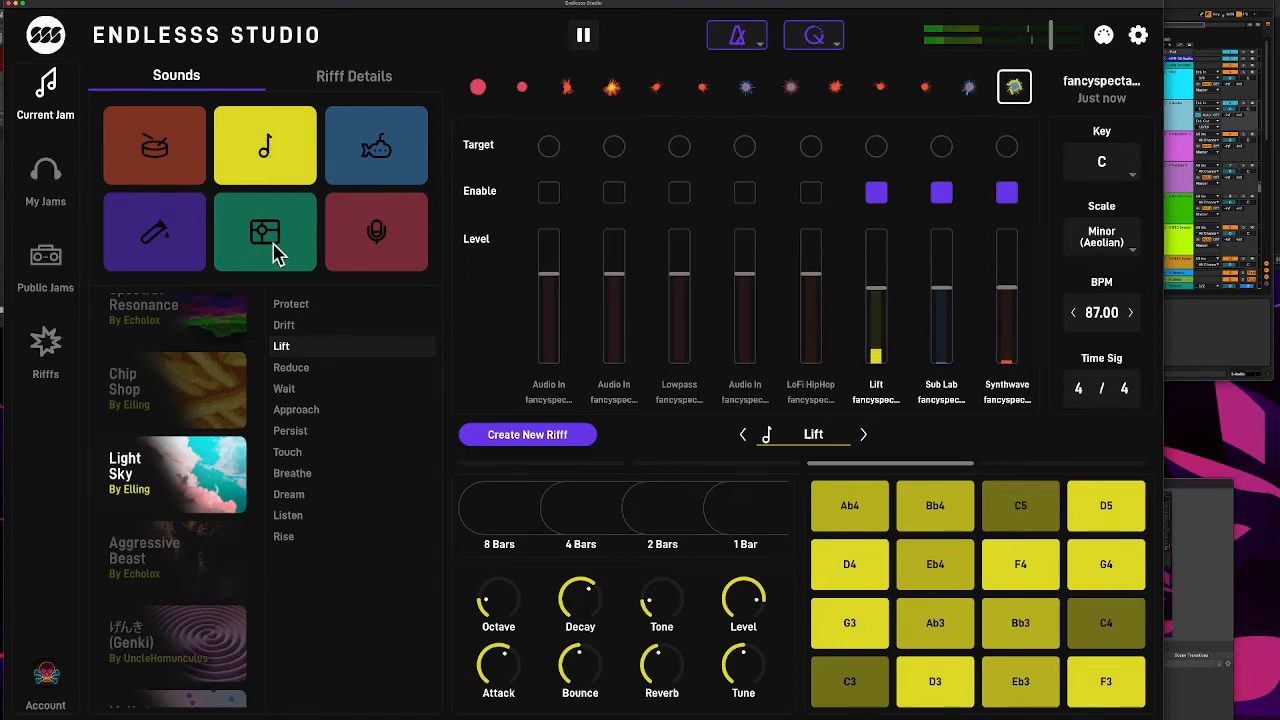
left_click(287, 345)
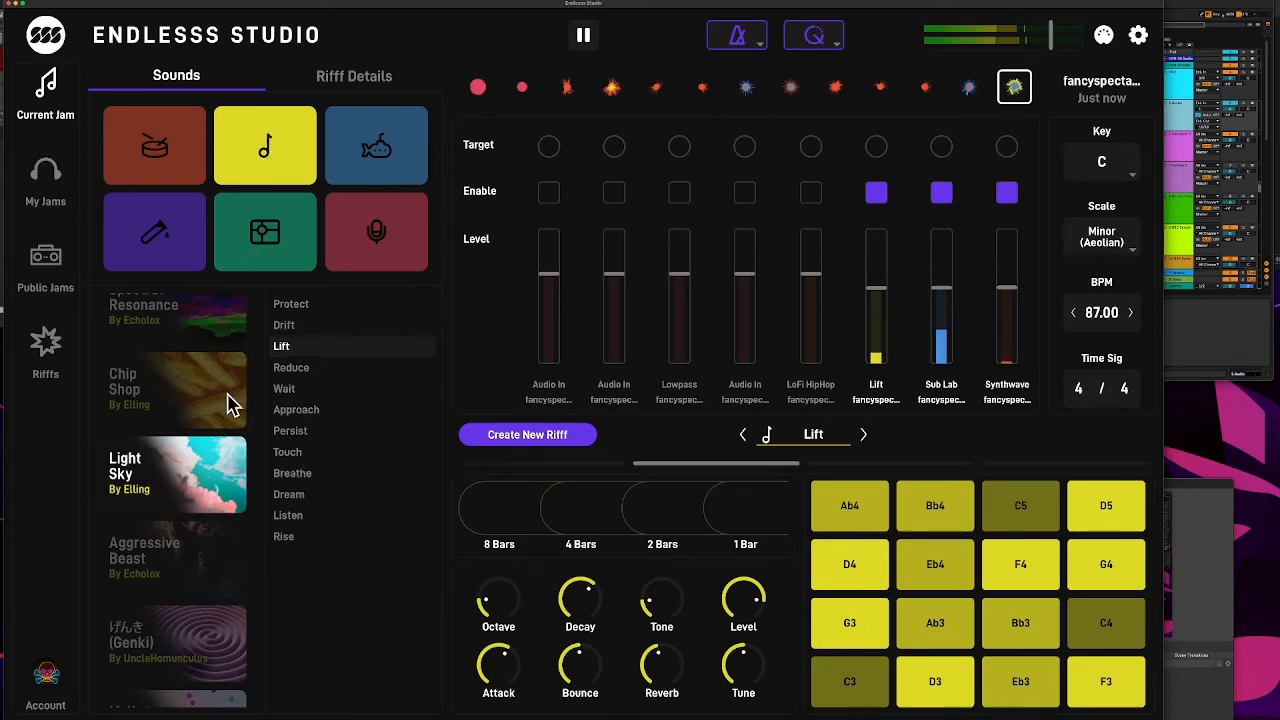
Step: Select Röhrchen from the Klang Körper pack and commit a 4-bar version of its loop through the Core FX Channel effect
left_click(168, 420)
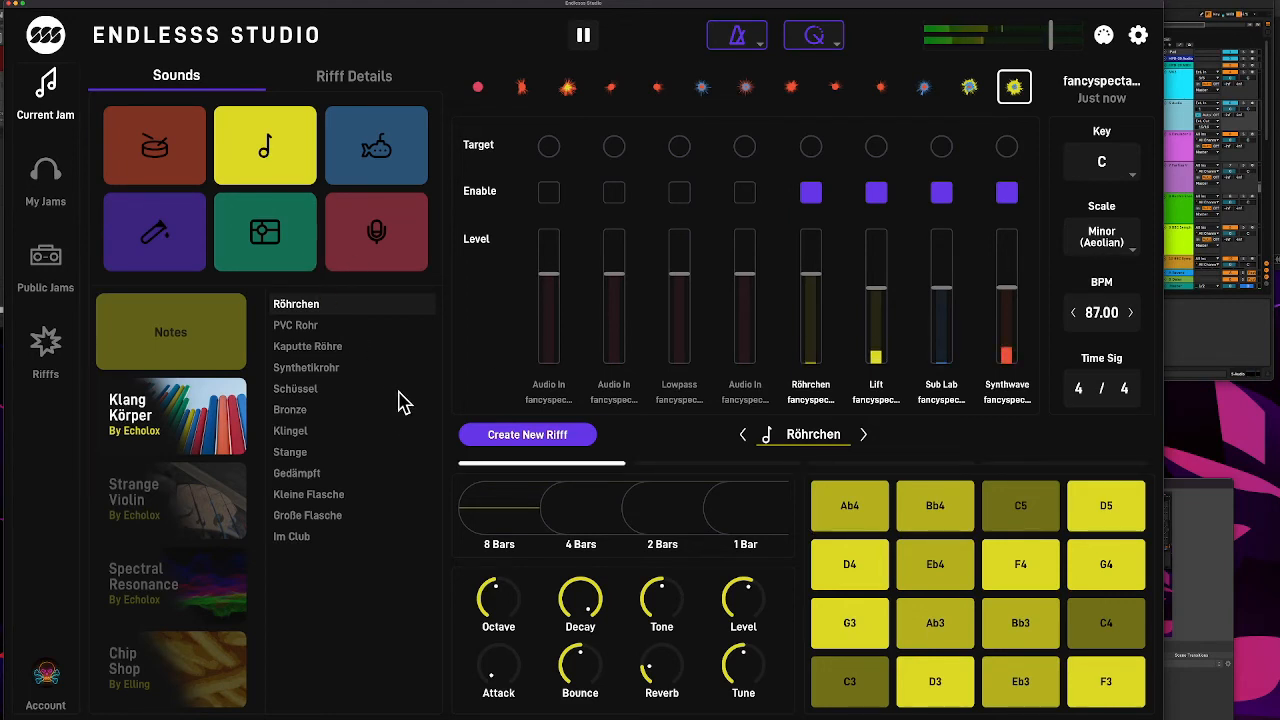
left_click(258, 232)
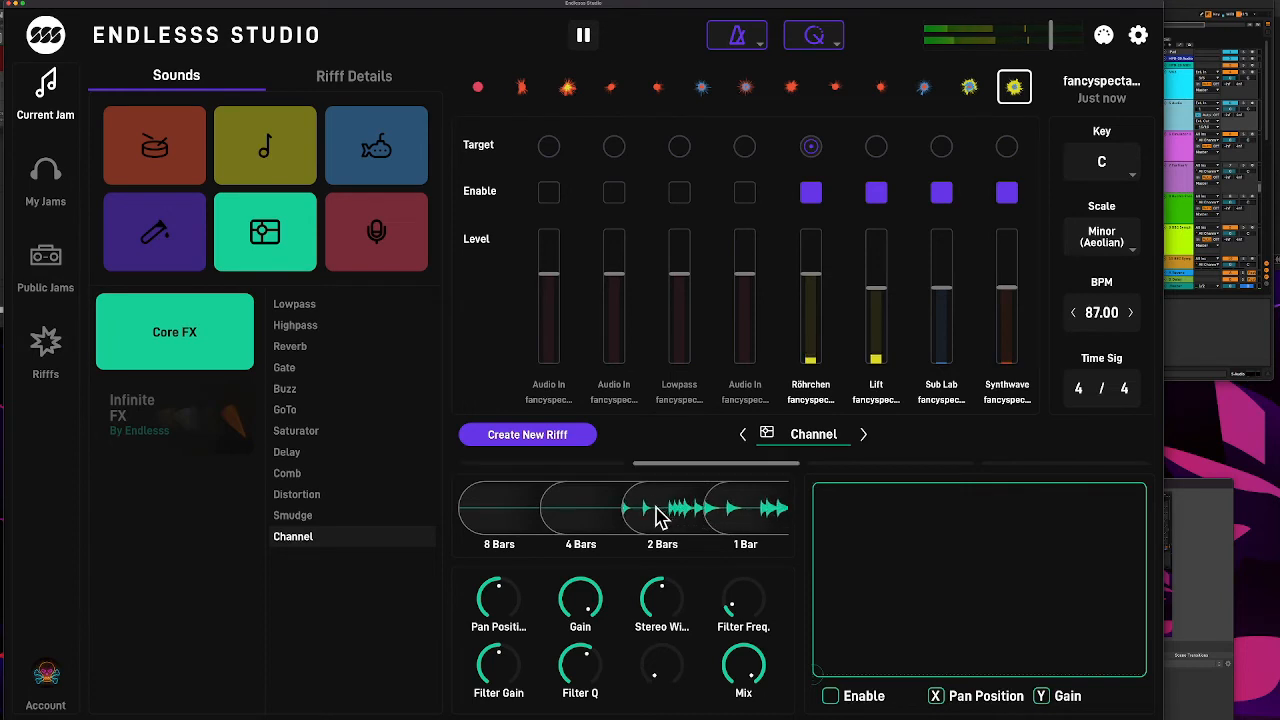
left_click(573, 515)
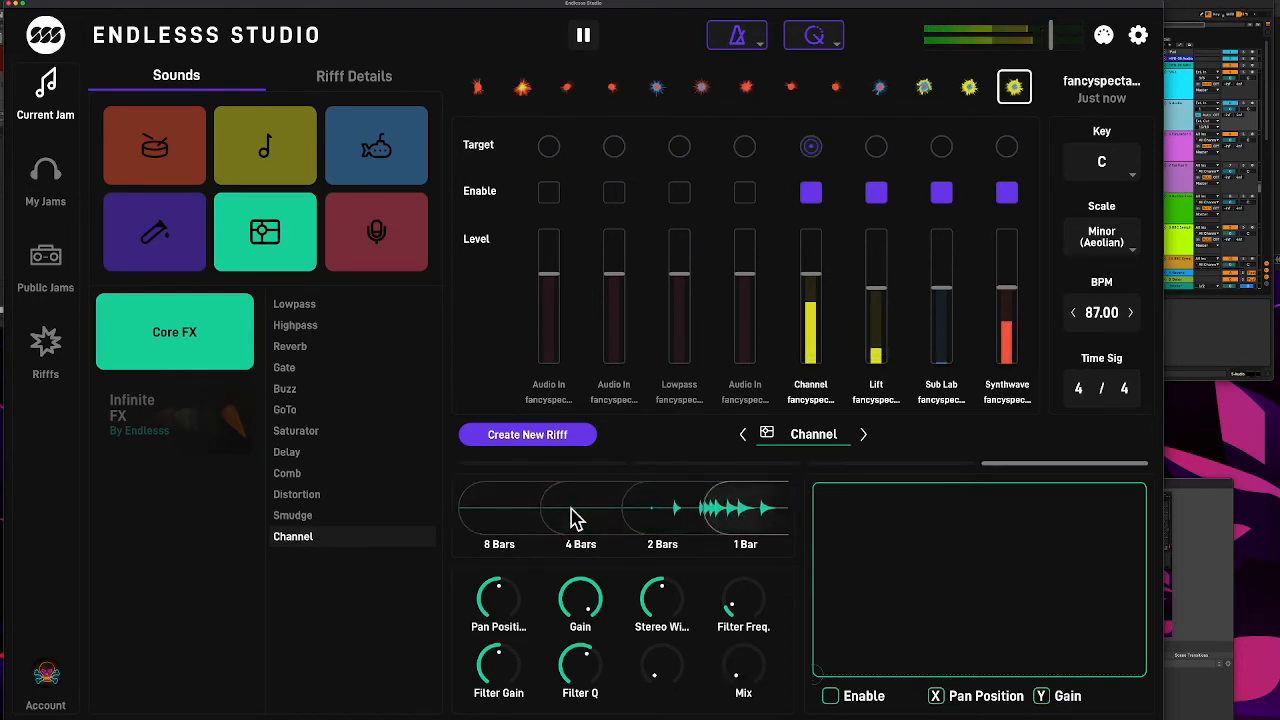
Step: Apply the Core FX Reverb to the Röhrchen loop with low ReverbMix and RoomSize on the XY pad, and commit it
left_click(298, 328)
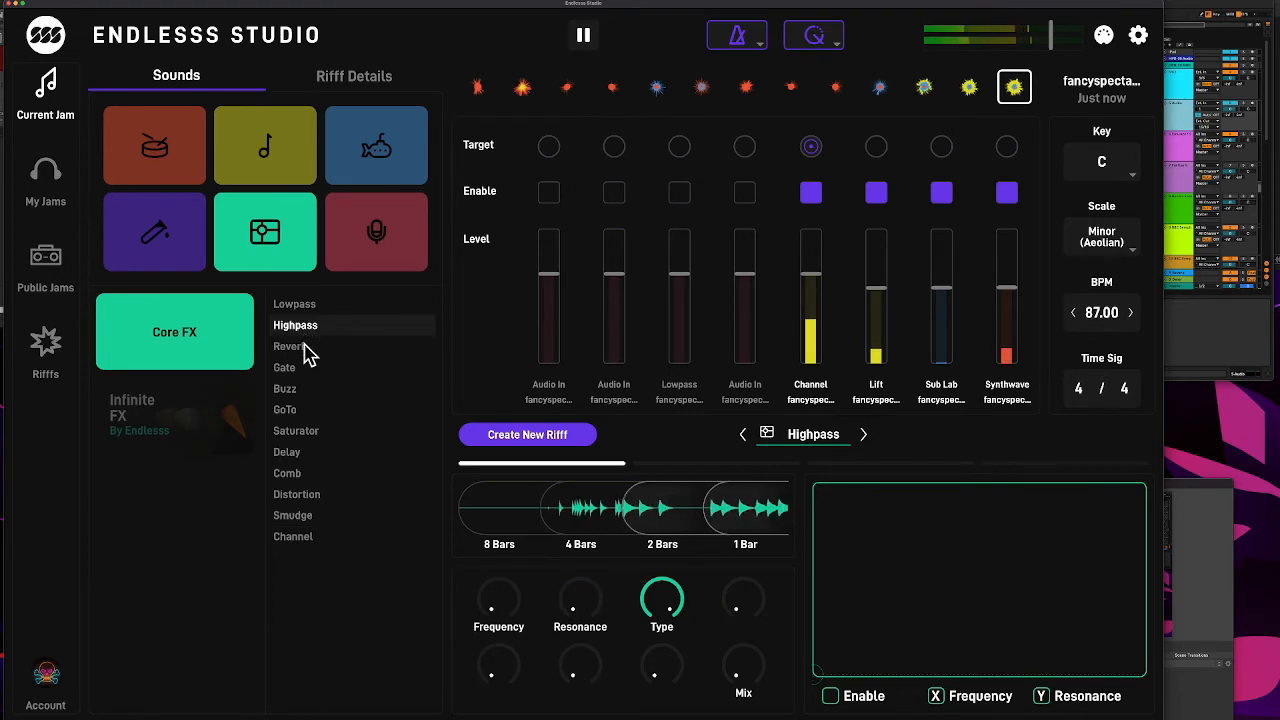
left_click(302, 347)
left_click_drag(869, 589, 886, 647)
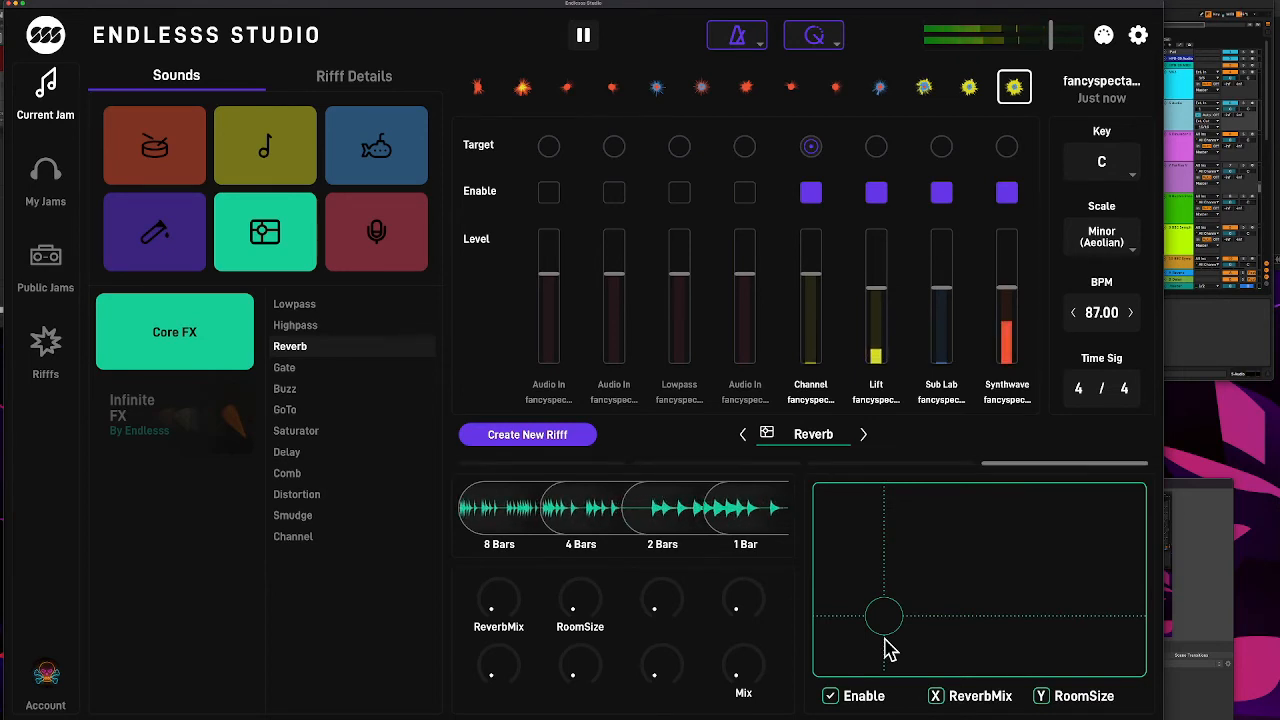
key("2")
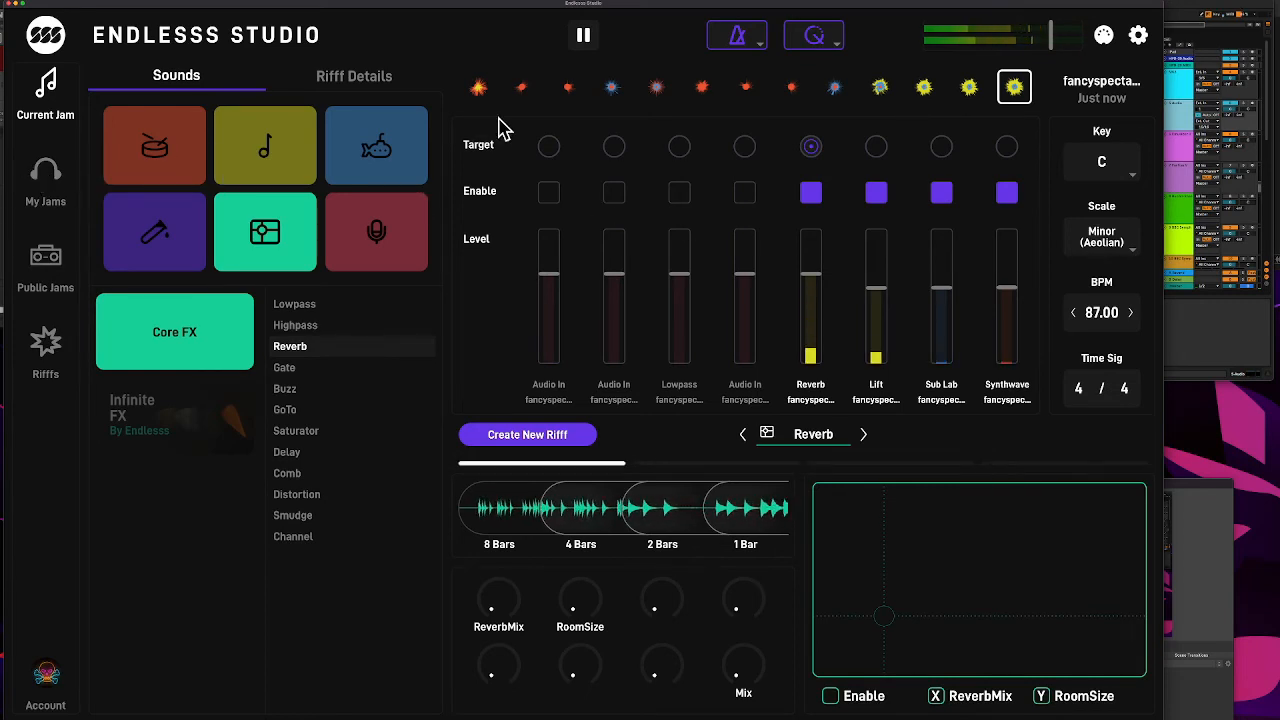
Step: Stop playback and look through the community's public jams and the list of own jams
left_click(583, 37)
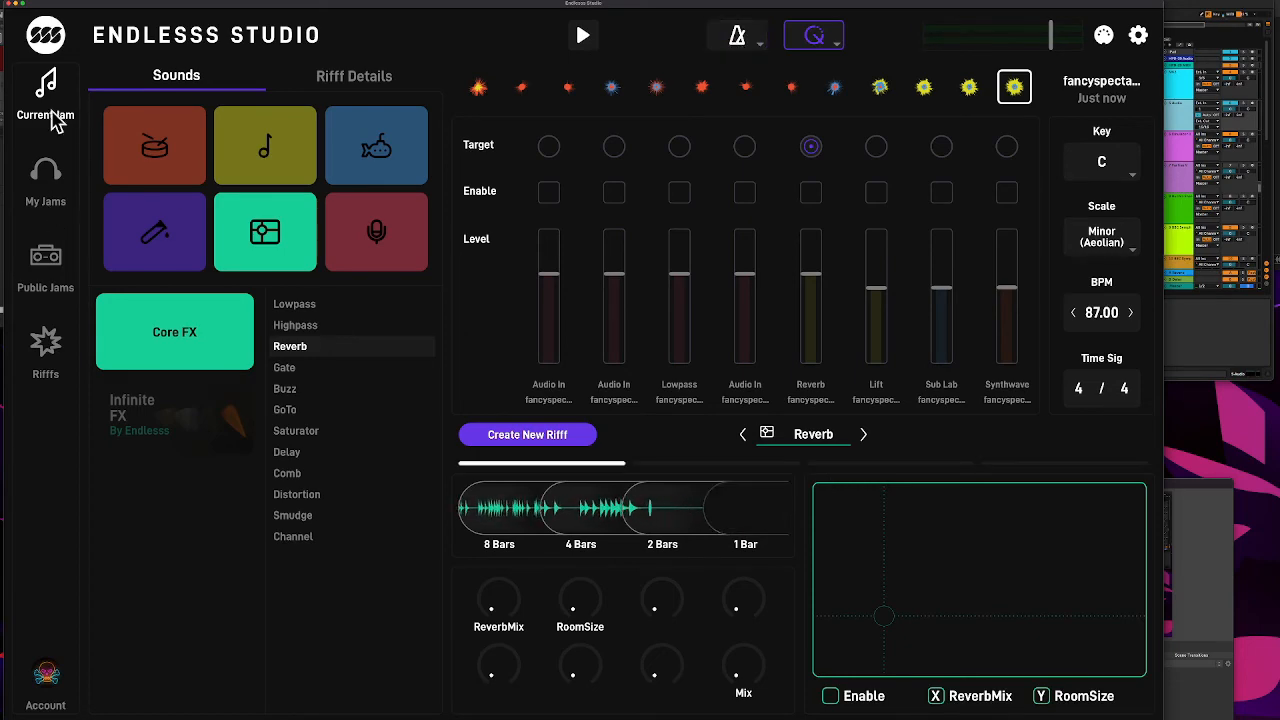
left_click(42, 176)
left_click(42, 262)
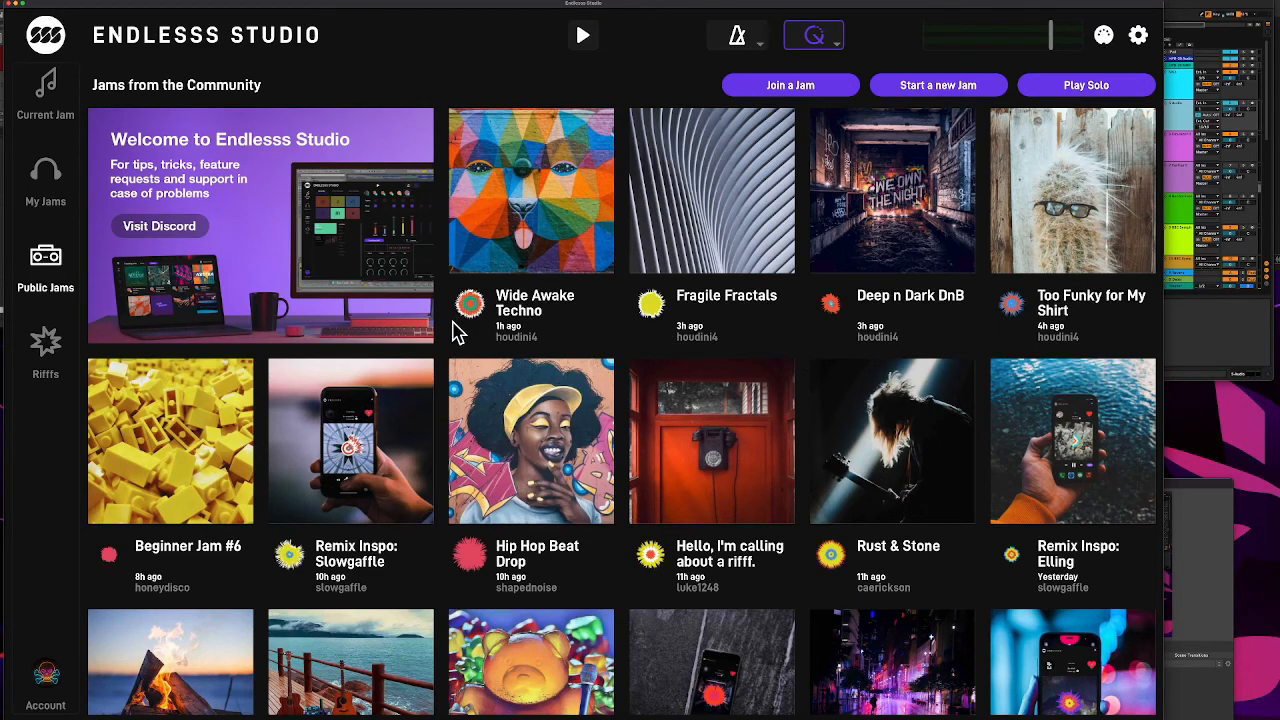
left_click(45, 181)
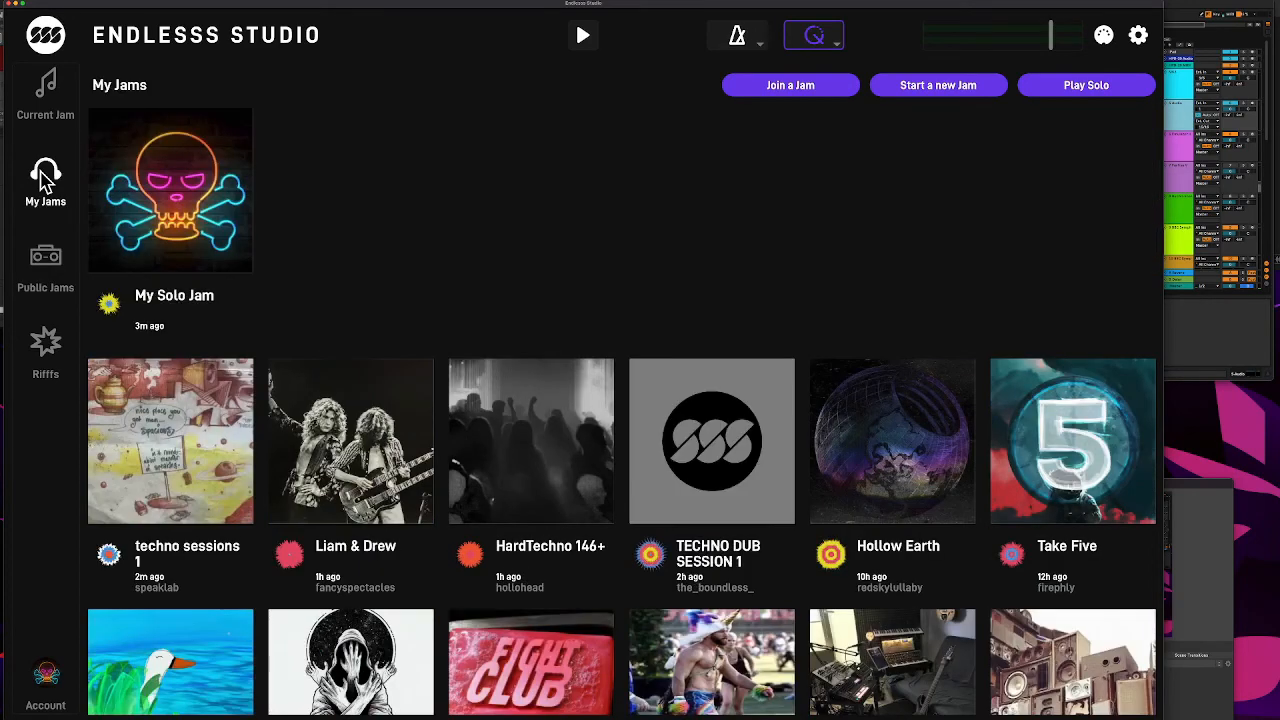
Step: Open the shared jam next to techno sessions 1, stop its playback and look through its chat history
left_click(372, 497)
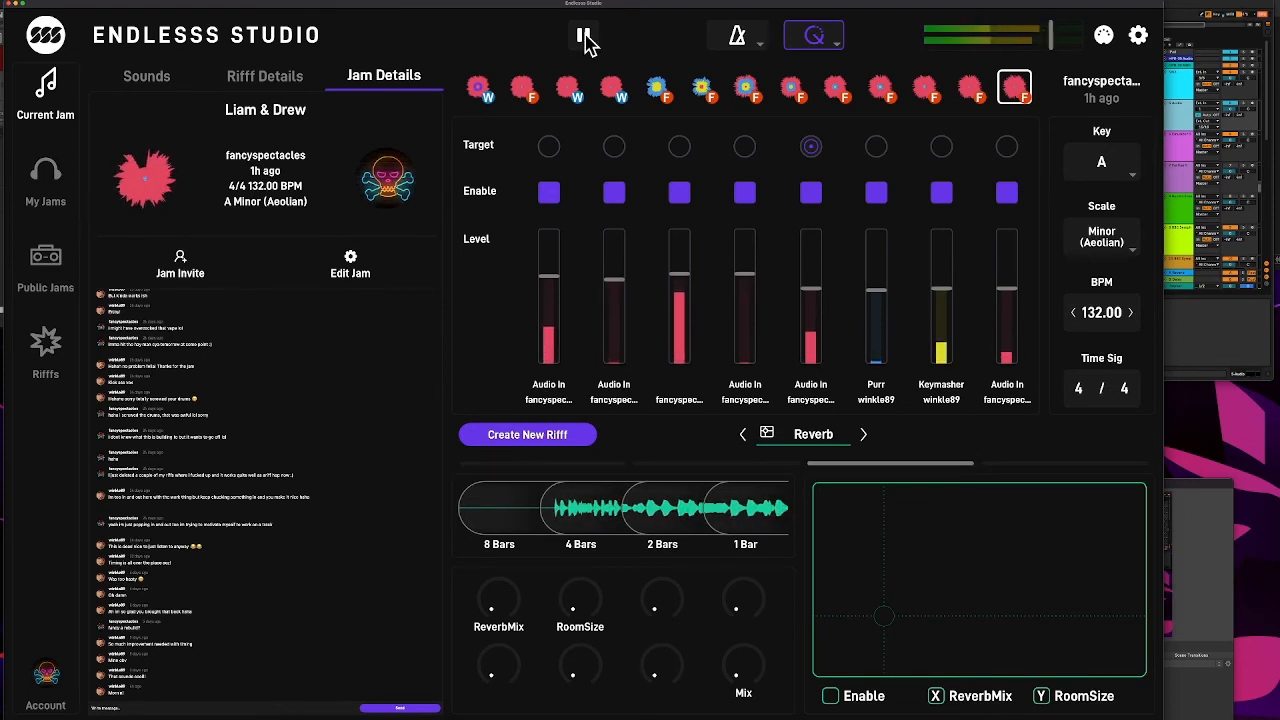
left_click(585, 37)
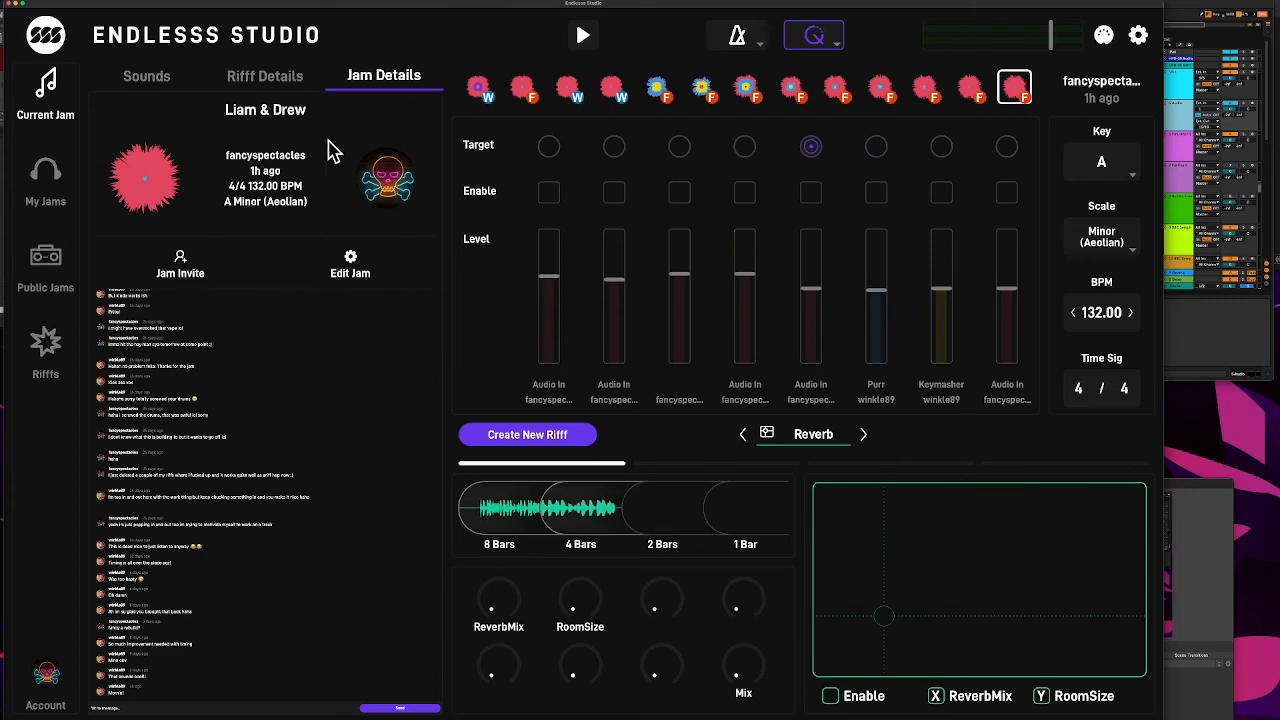
scroll(322, 597, "up", 5)
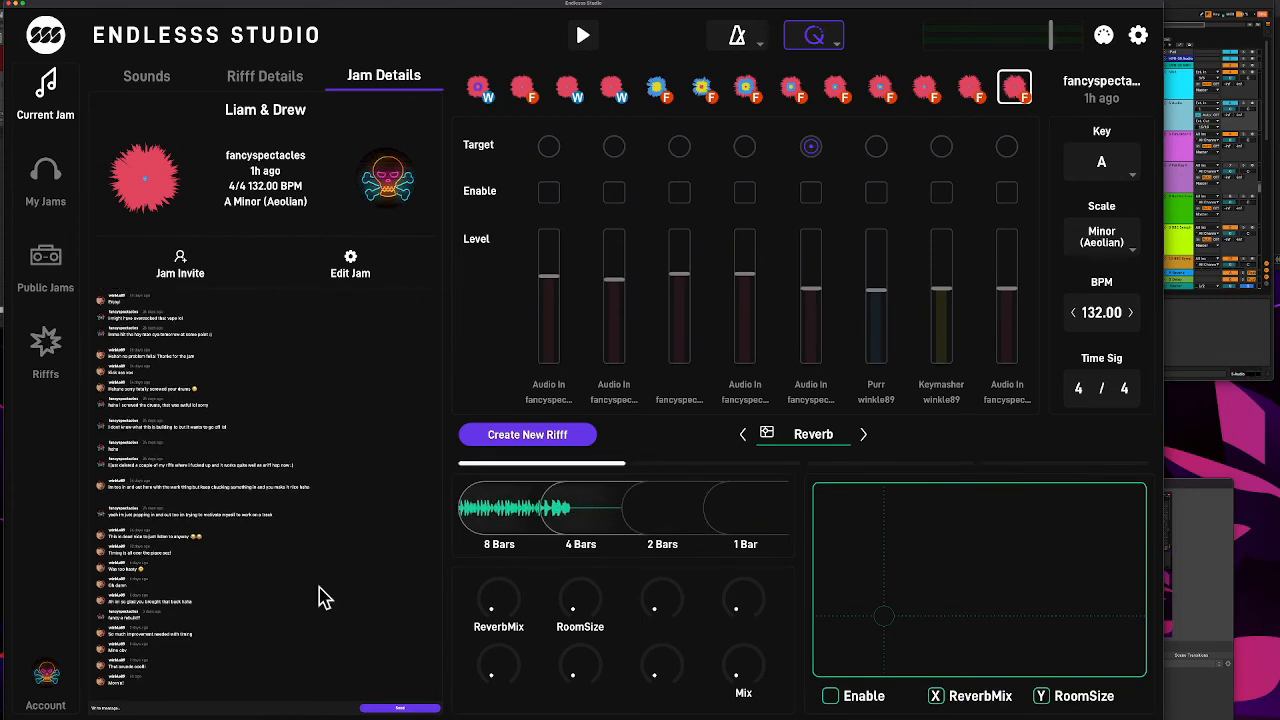
scroll(322, 597, "down", 5)
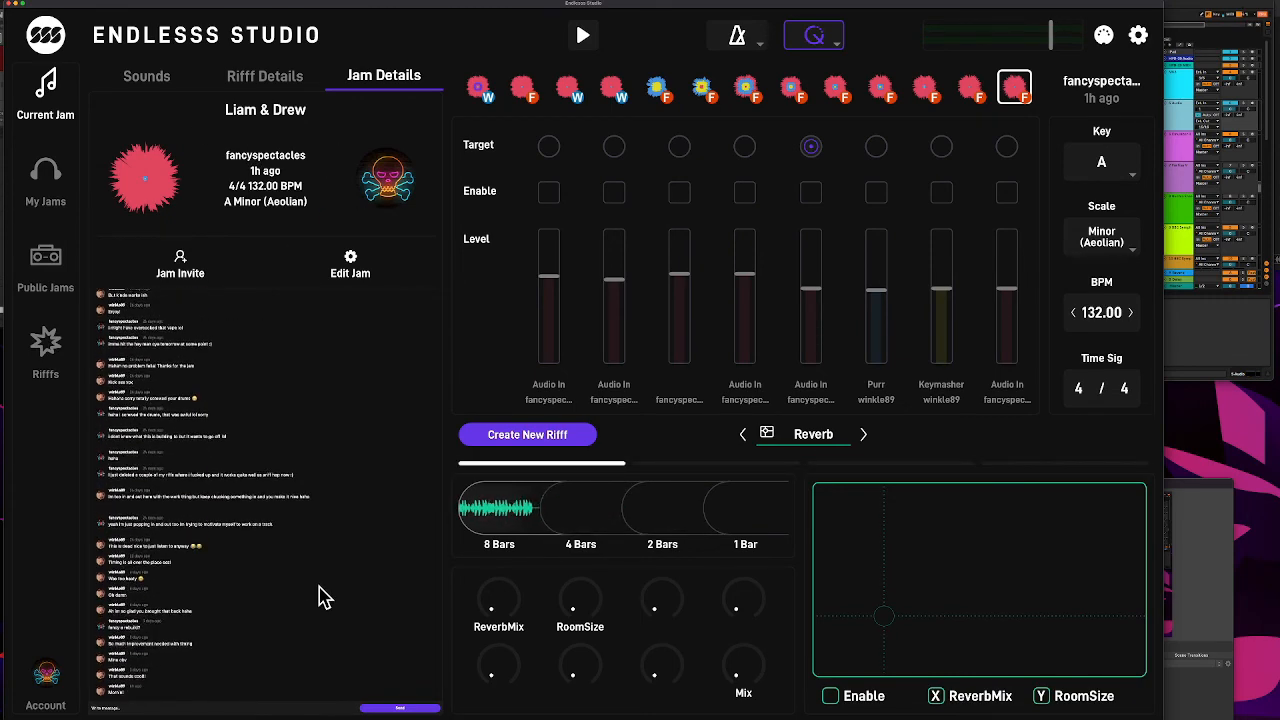
scroll(322, 597, "up", 5)
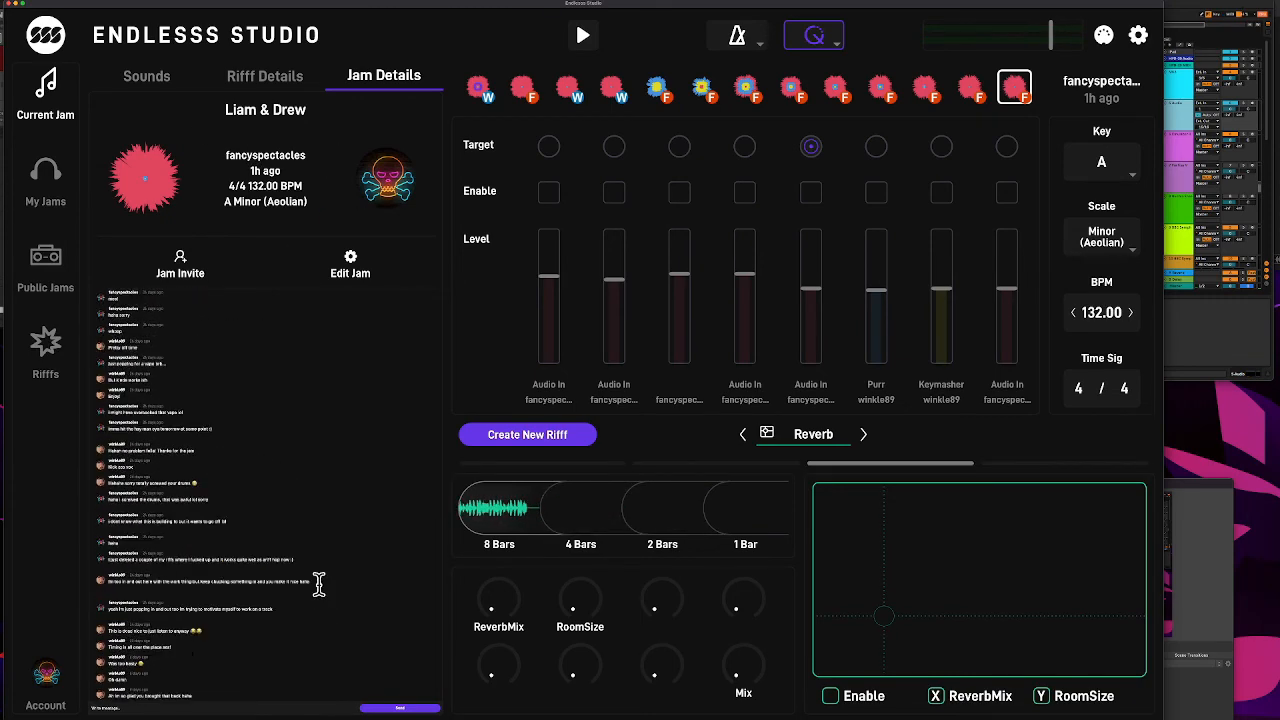
Step: Load older rifffs in the jam's history back to 12 Dec 2021 and play one of the small red rifffs
left_click(271, 76)
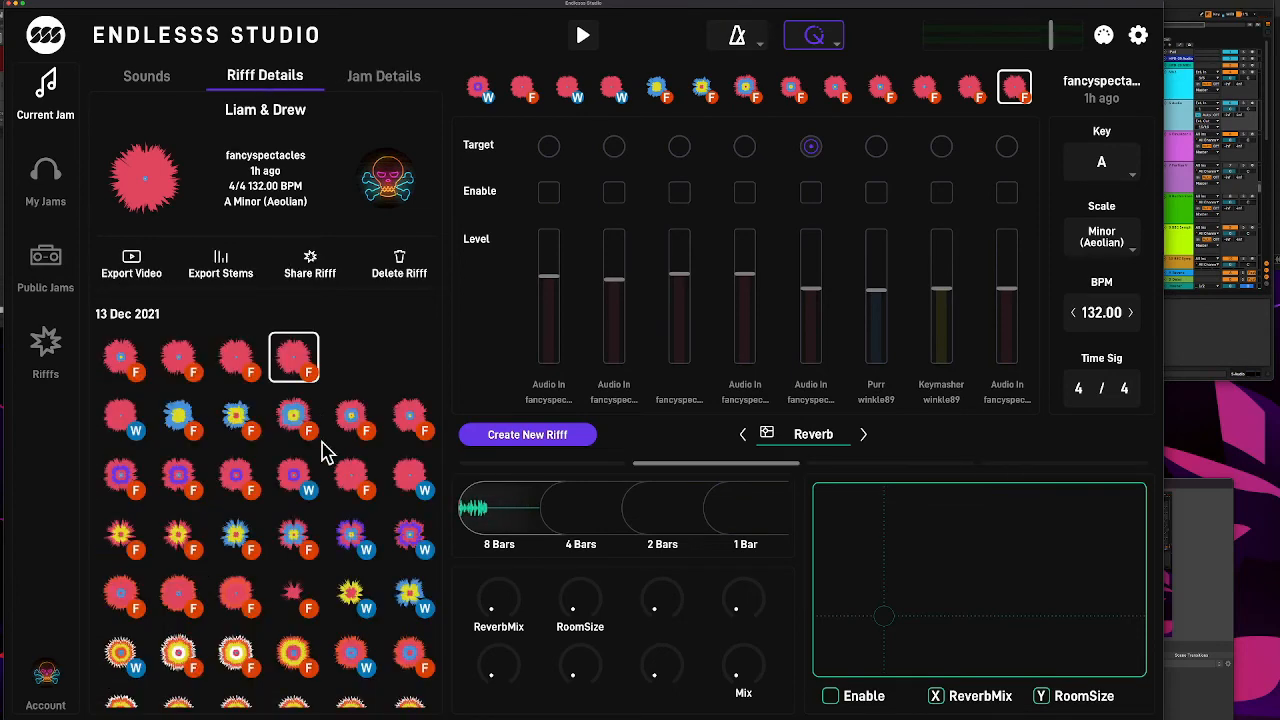
scroll(331, 480, "down", 5)
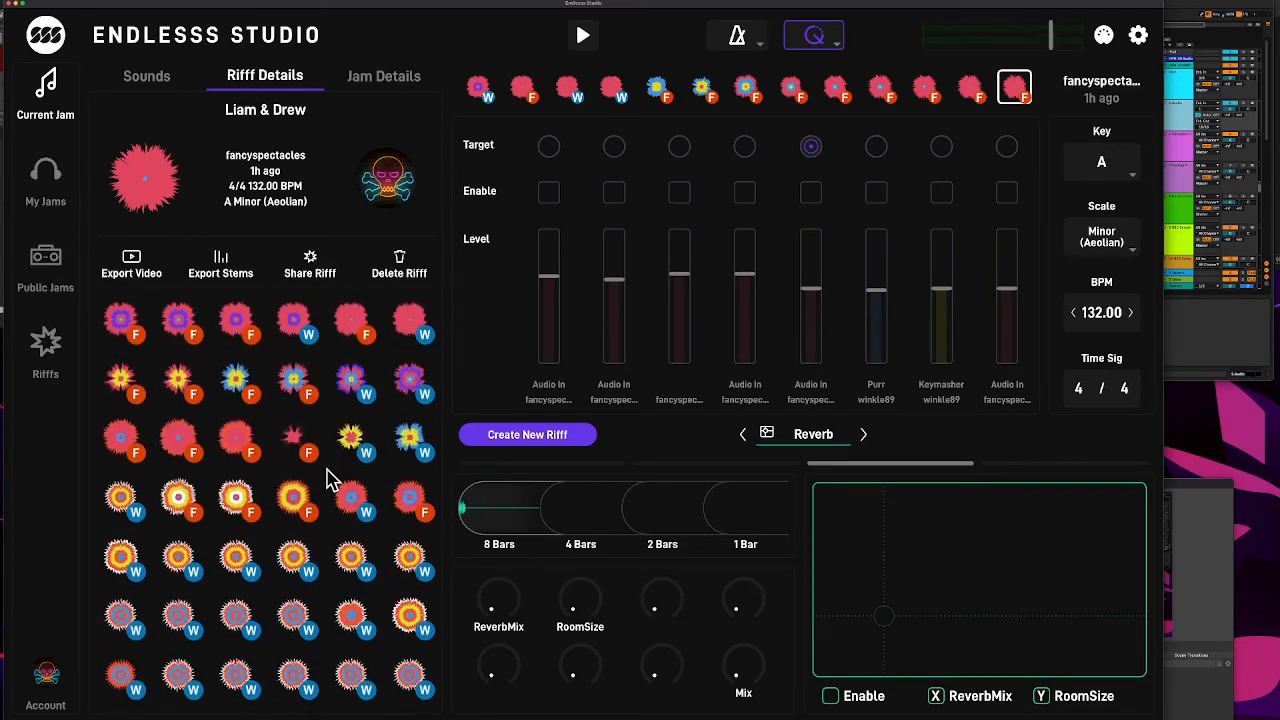
scroll(327, 470, "down", 1)
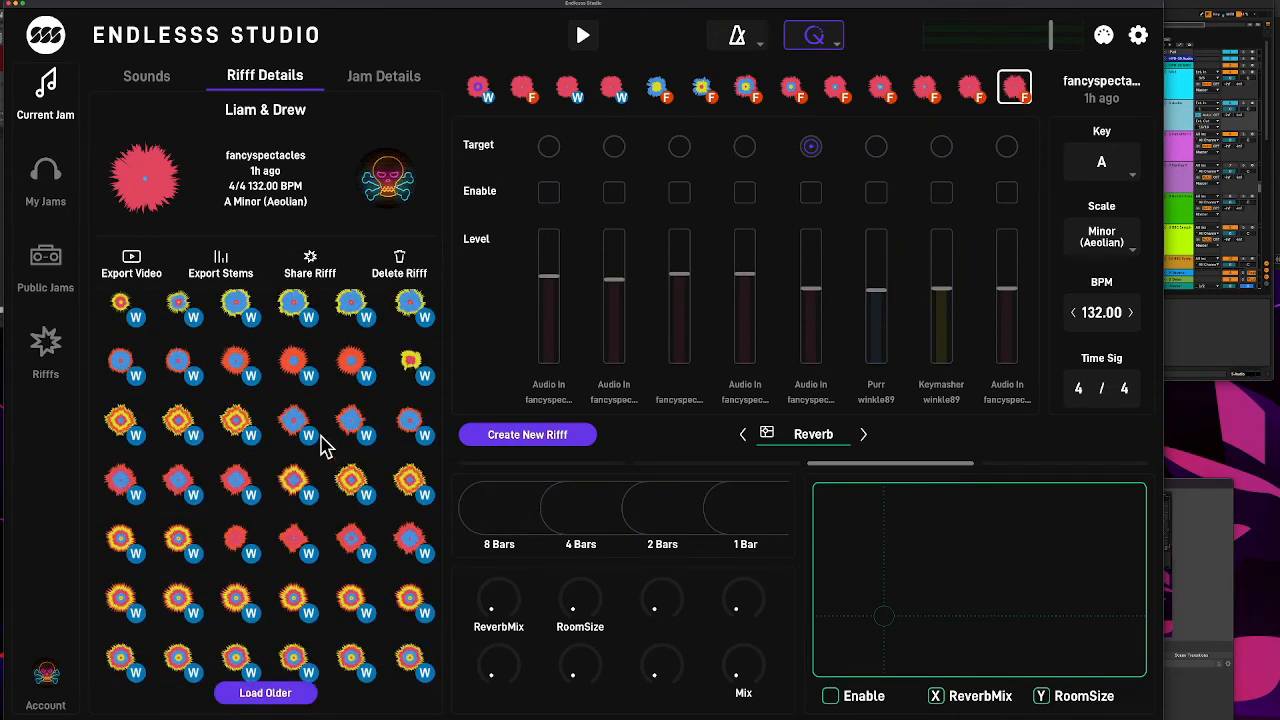
left_click(282, 693)
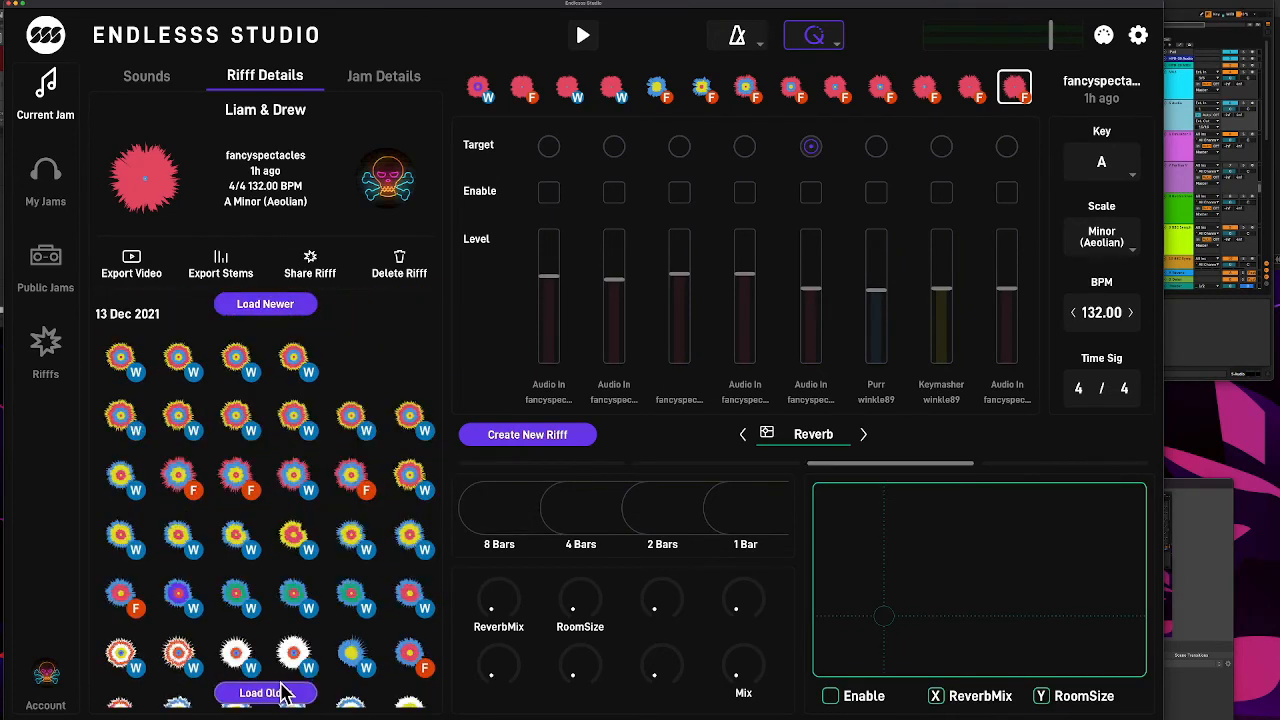
scroll(305, 500, "down", 3)
scroll(303, 473, "down", 5)
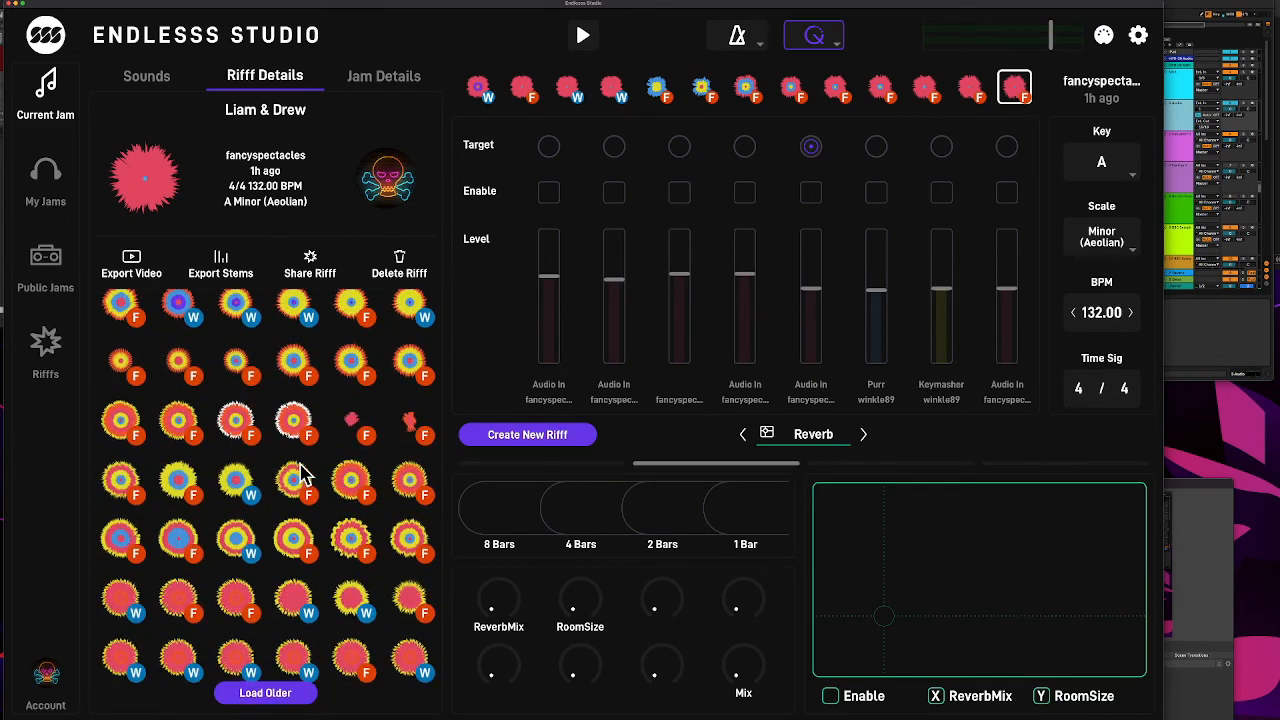
left_click(268, 692)
scroll(278, 622, "down", 8)
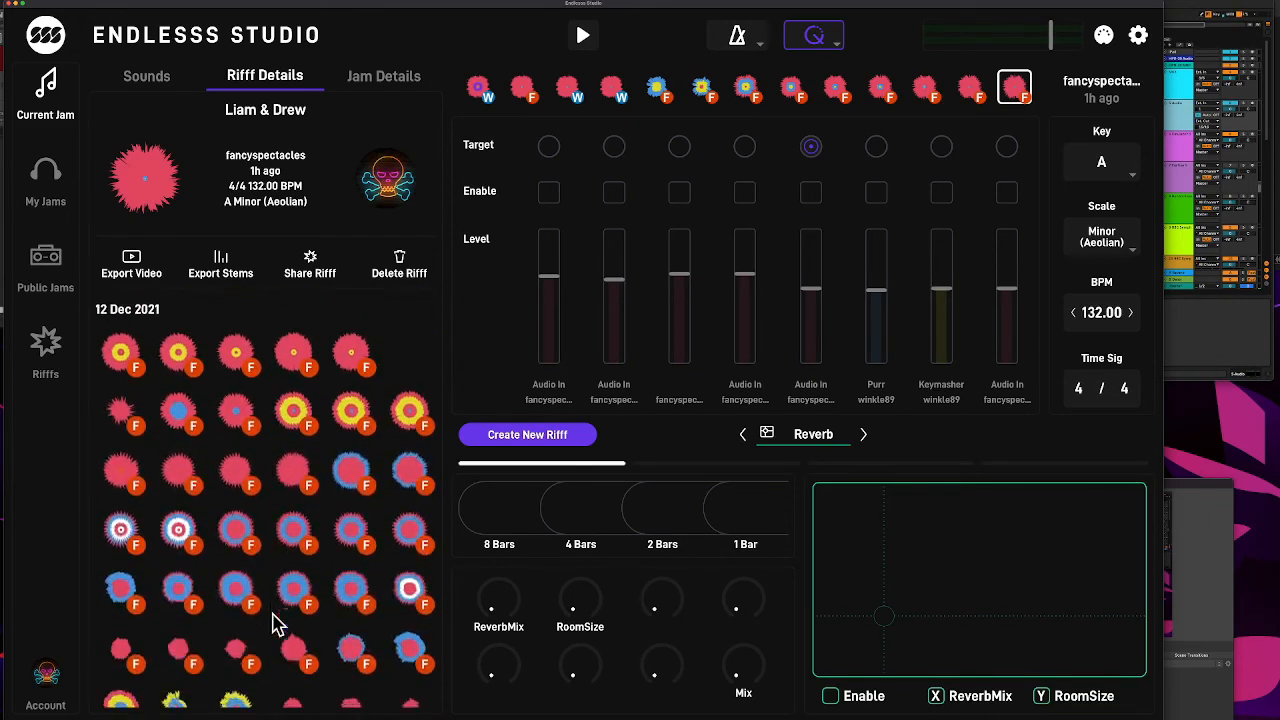
scroll(278, 625, "up", 5)
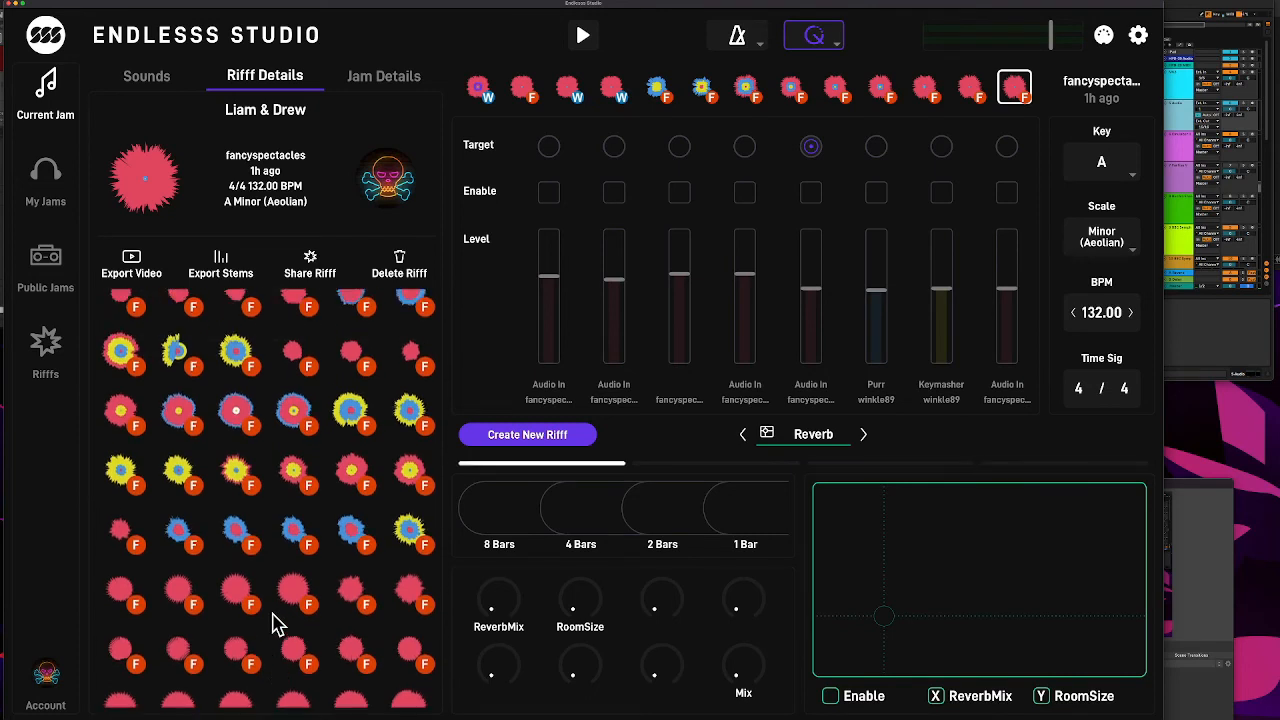
scroll(277, 600, "down", 2)
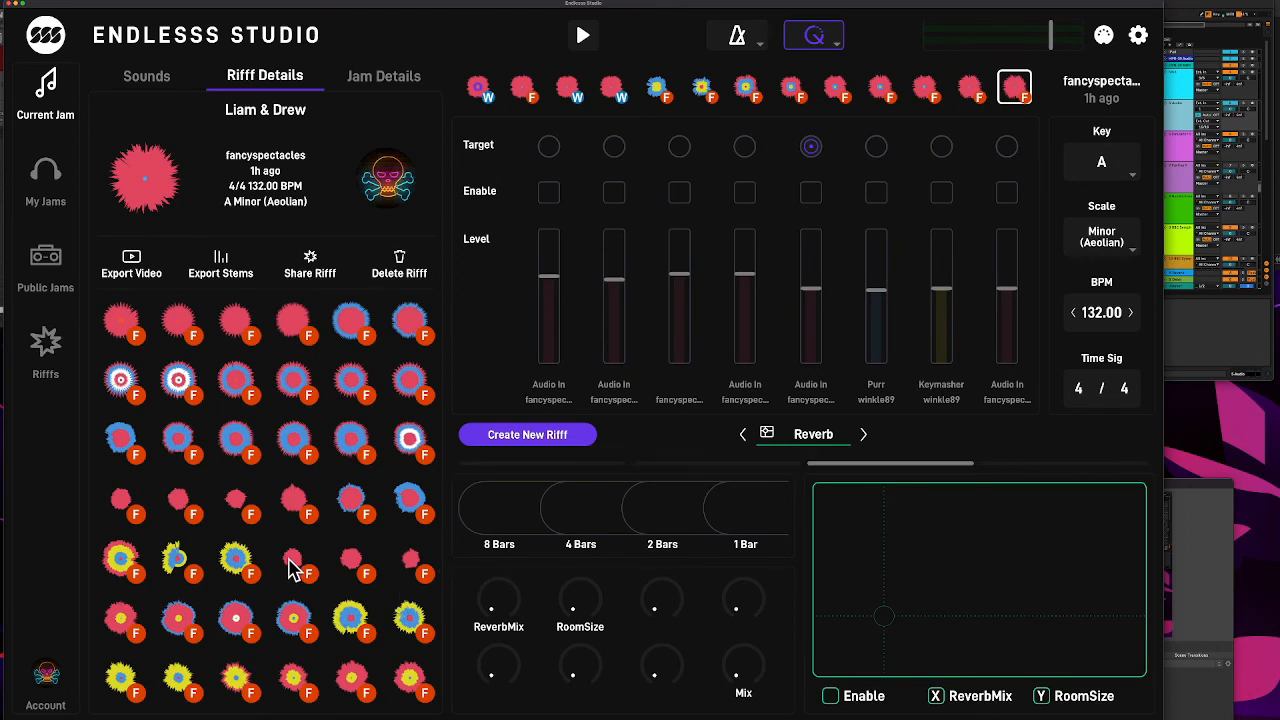
left_click(293, 565)
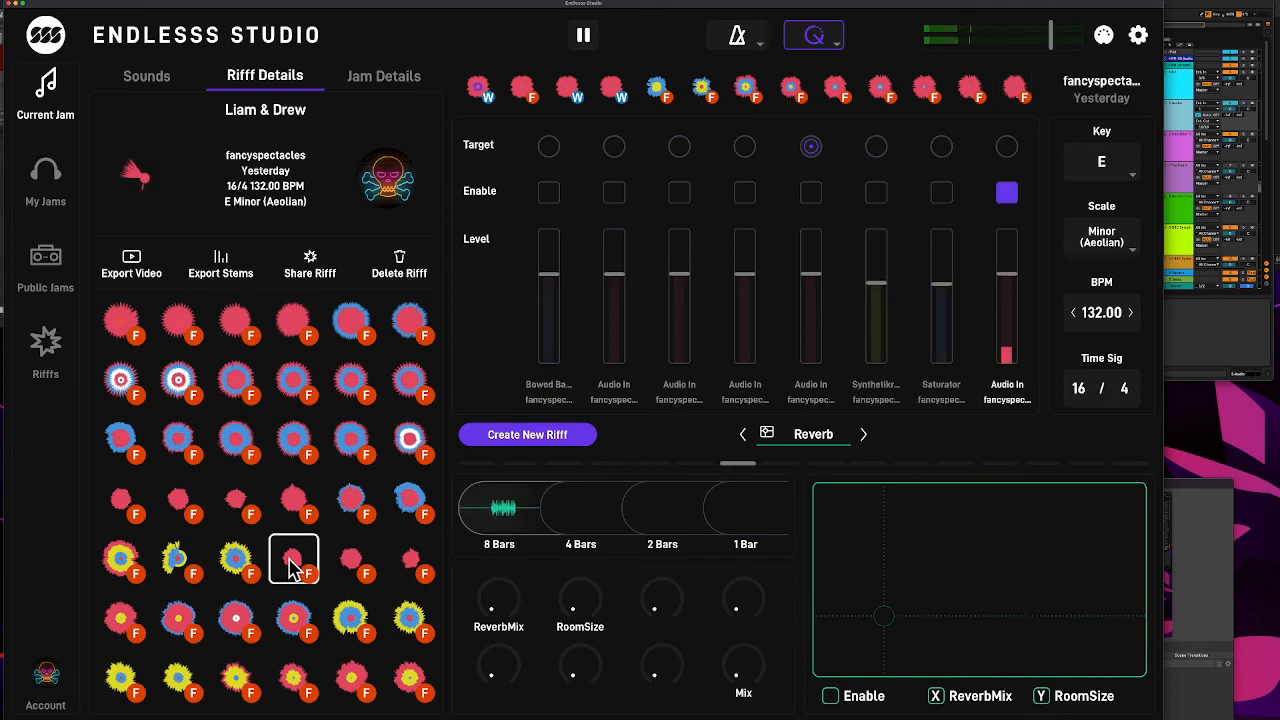
Step: Audition the next six small red rifffs in the jam's history one after another, continuing into the newer row above
left_click(355, 568)
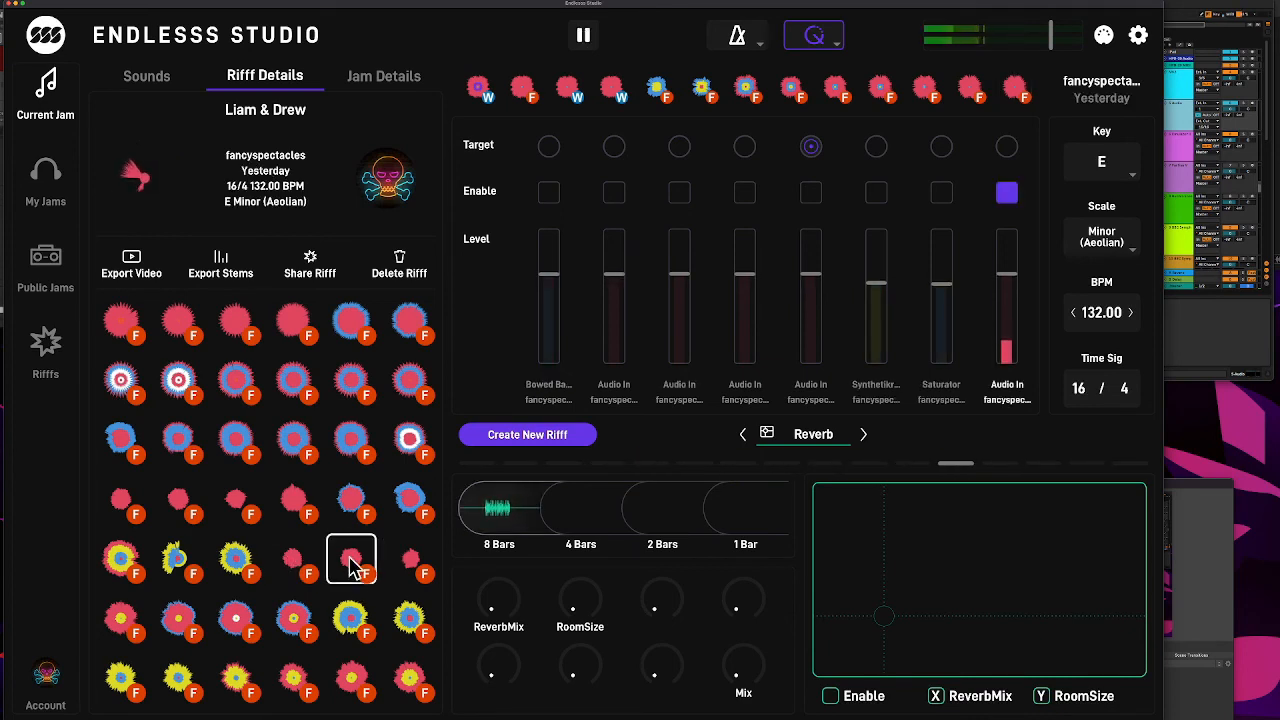
left_click(410, 565)
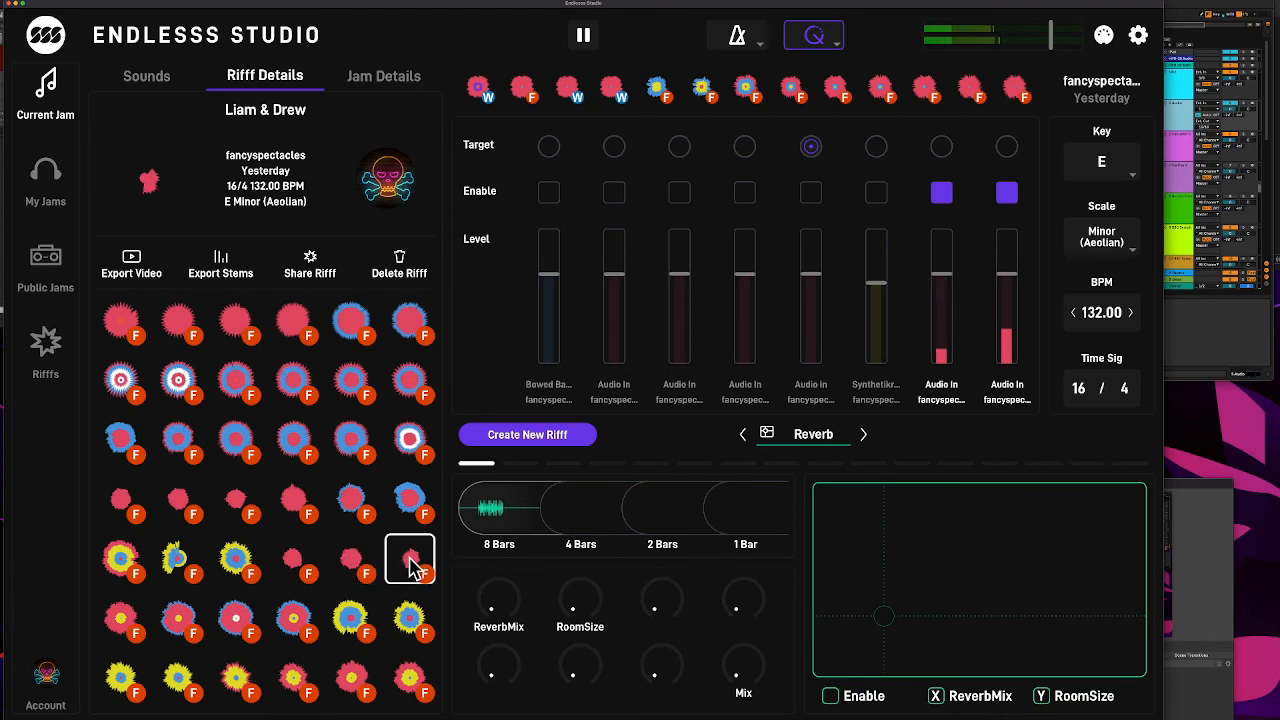
left_click(119, 510)
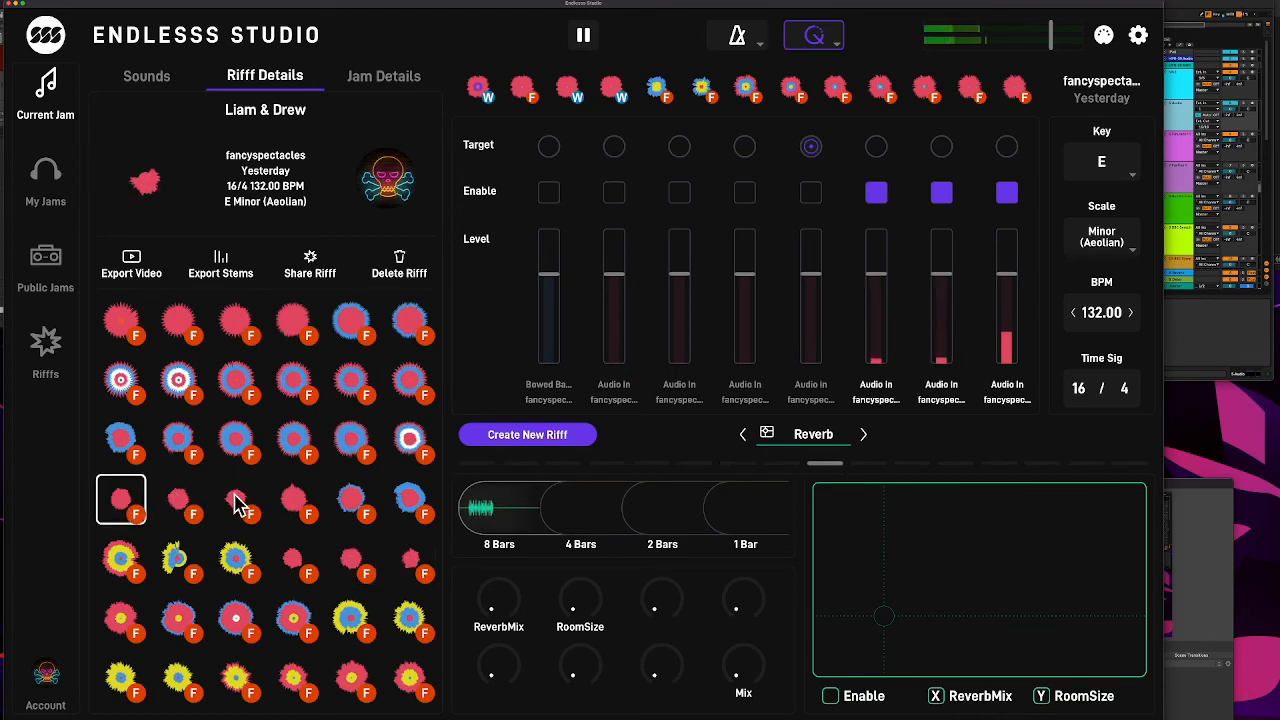
left_click(183, 507)
left_click(236, 505)
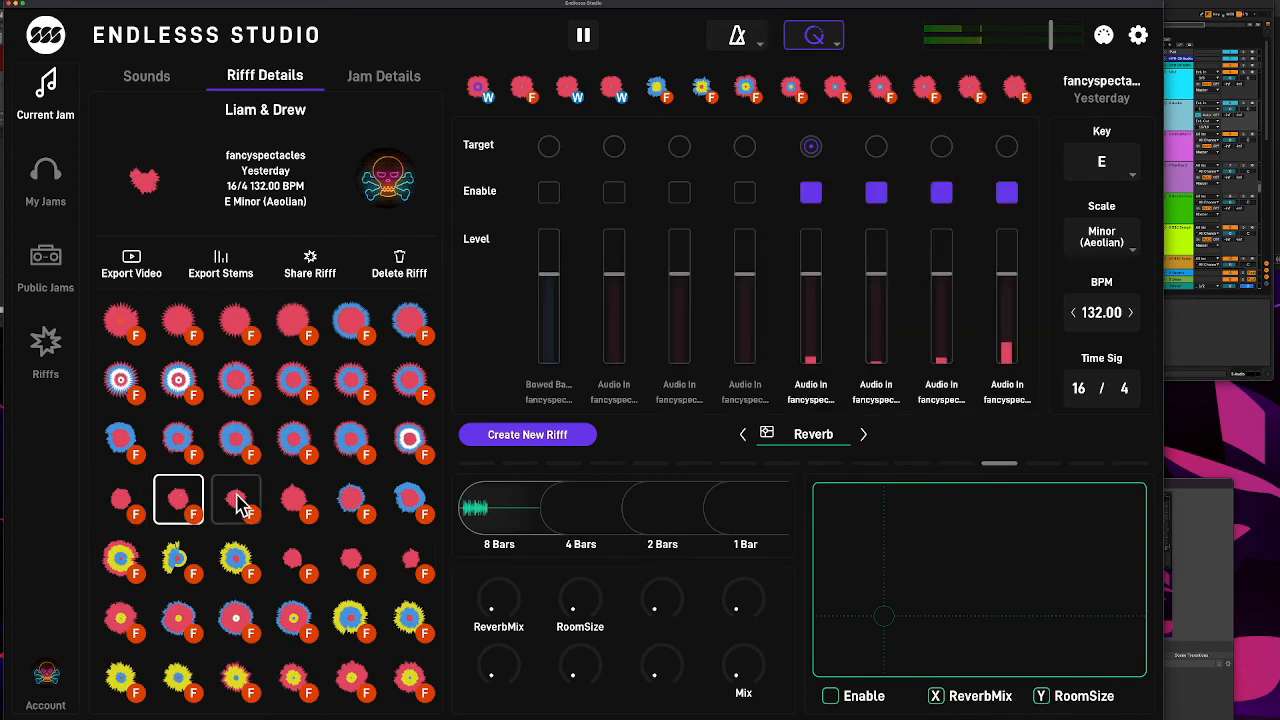
left_click(294, 502)
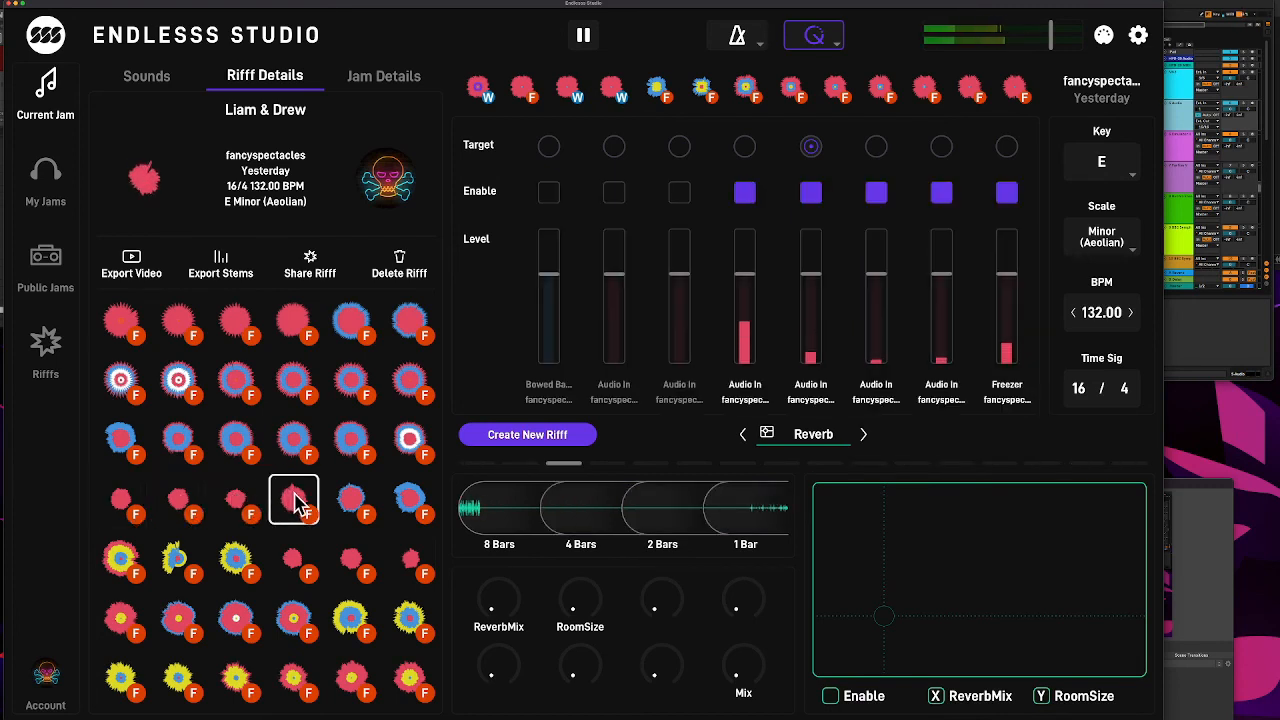
Step: Audition the next six red-and-blue rifffs in order, ending on the fourth one in the newer row, and stop playback
left_click(352, 503)
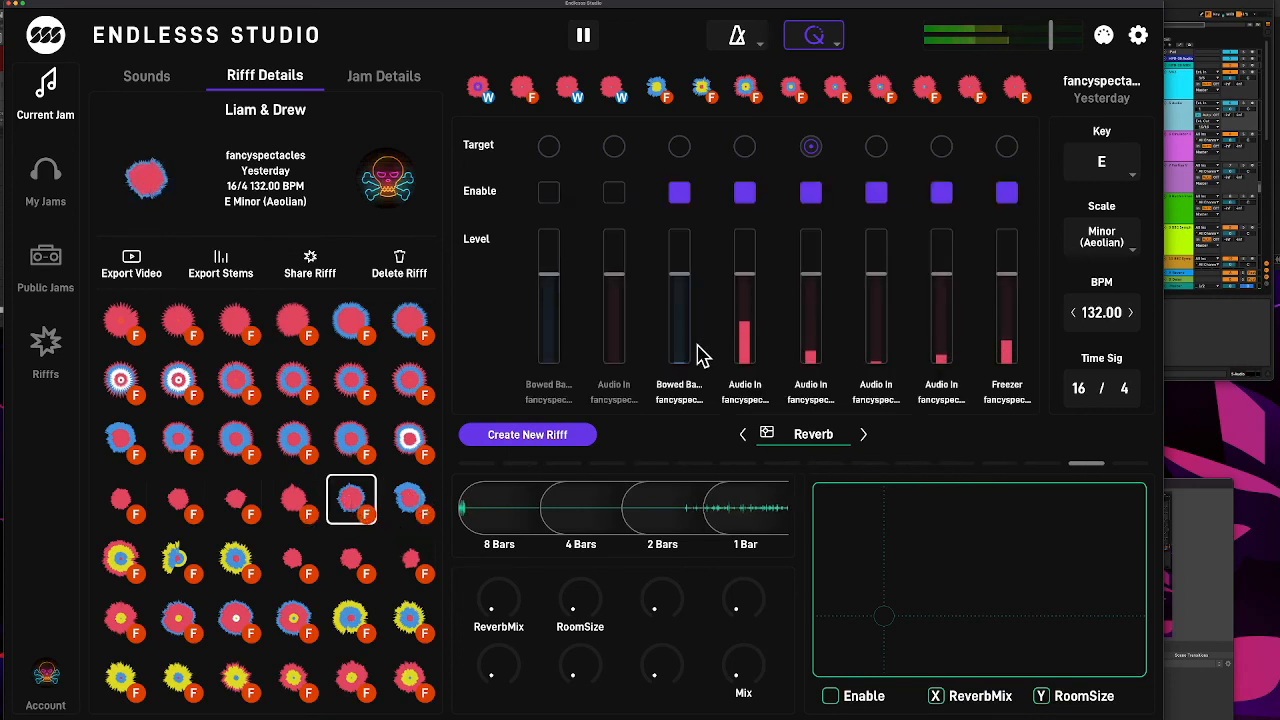
left_click(407, 500)
left_click(614, 192)
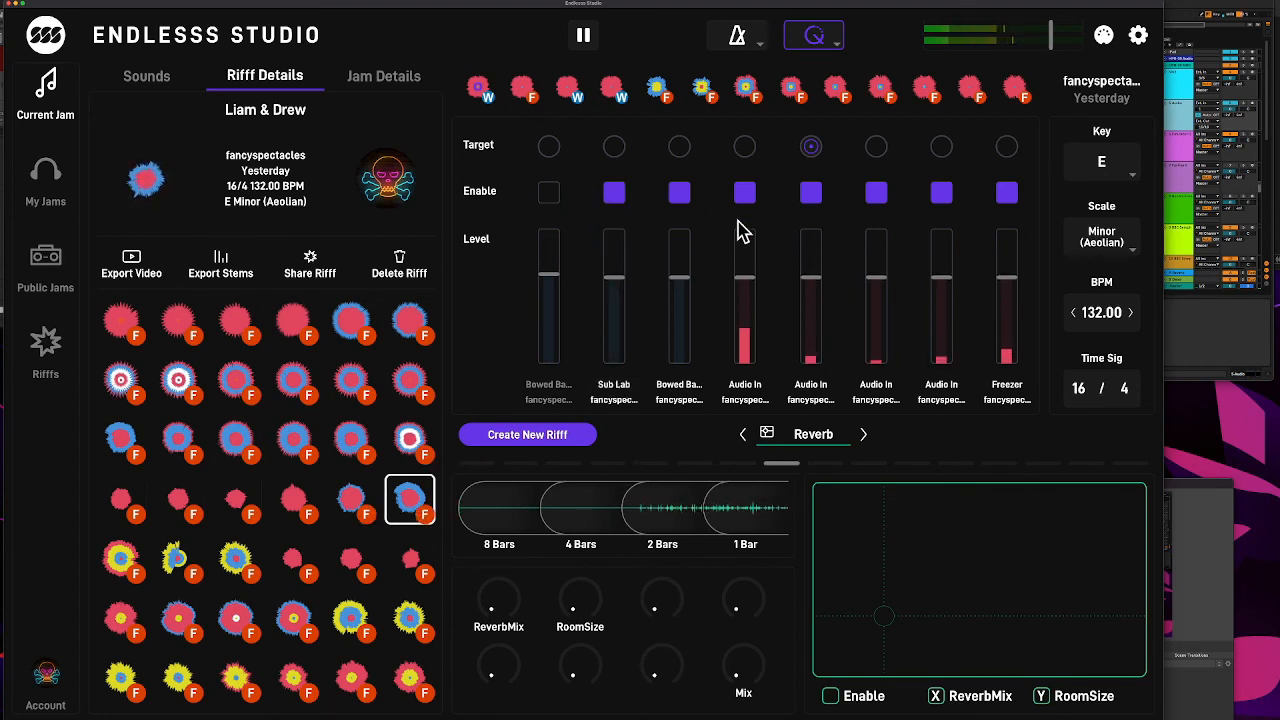
left_click(124, 440)
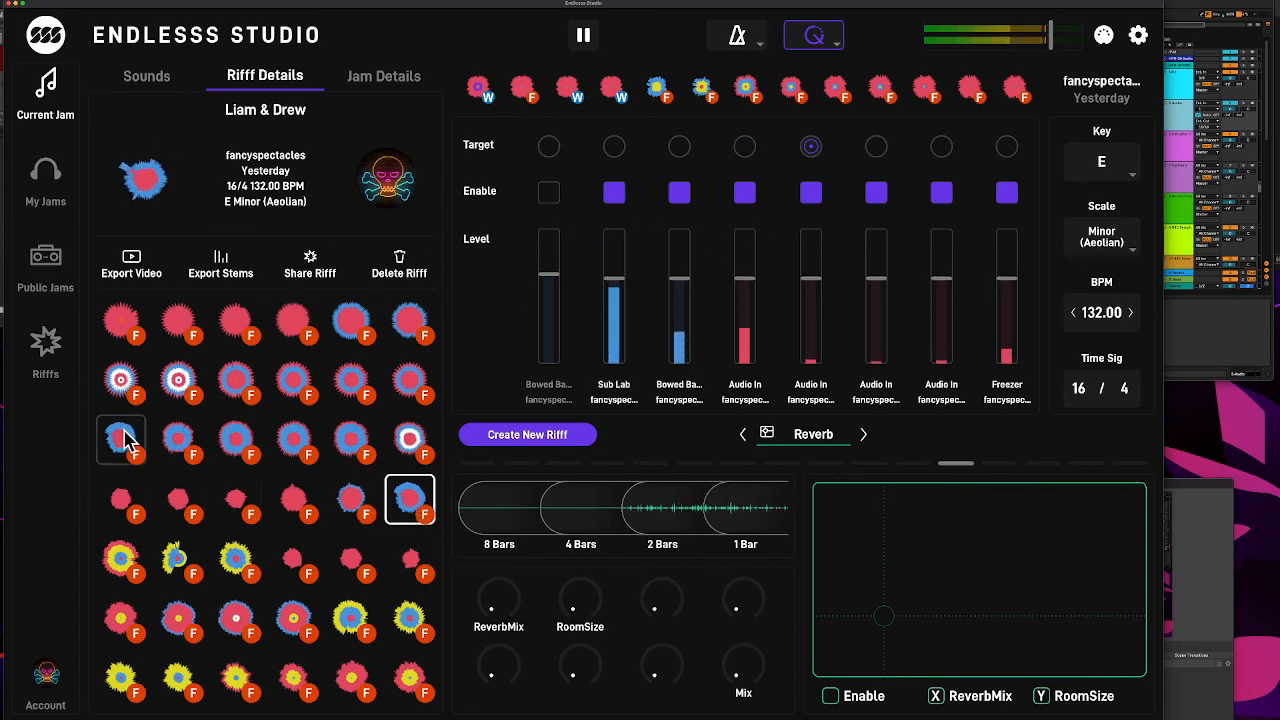
left_click(176, 442)
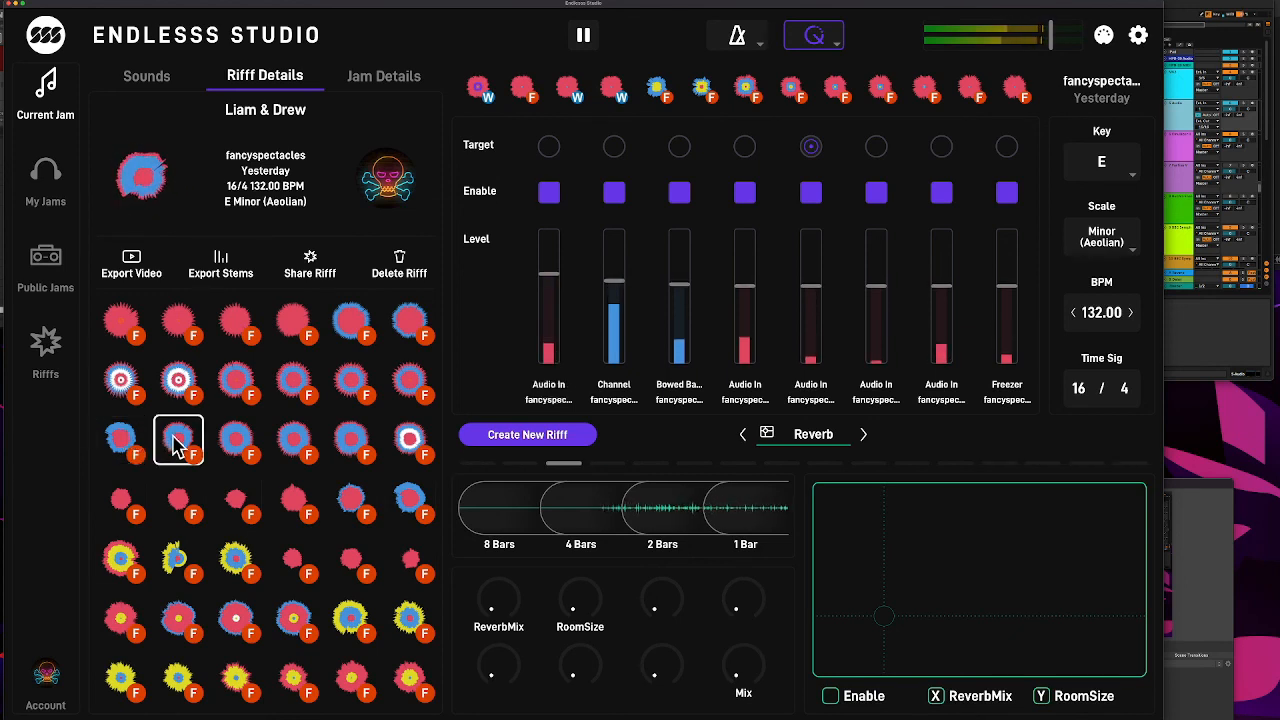
left_click(238, 447)
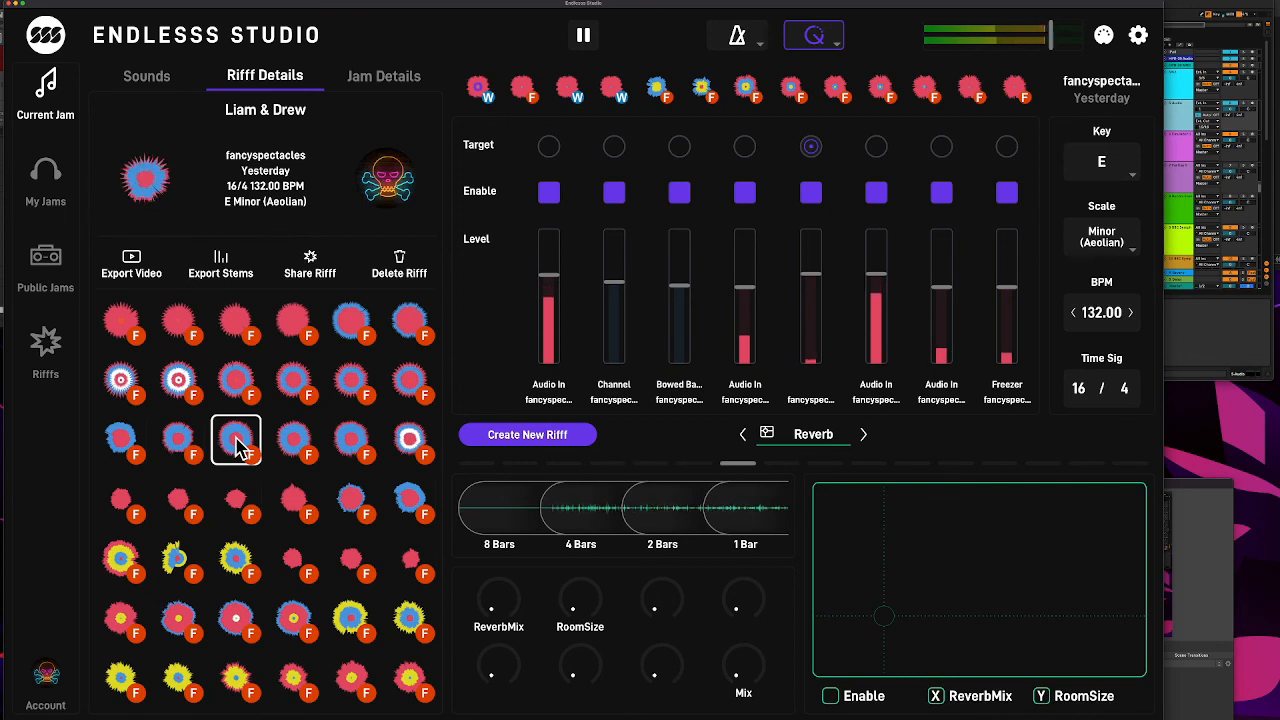
left_click(298, 447)
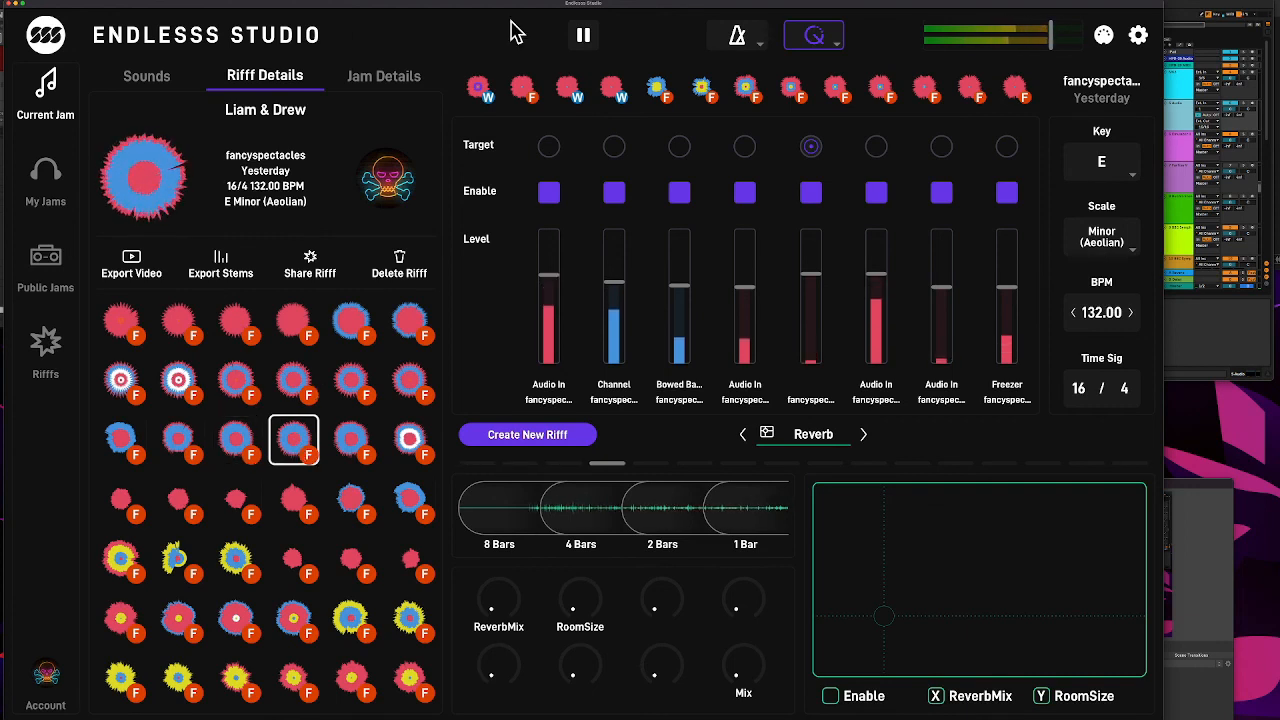
left_click(585, 37)
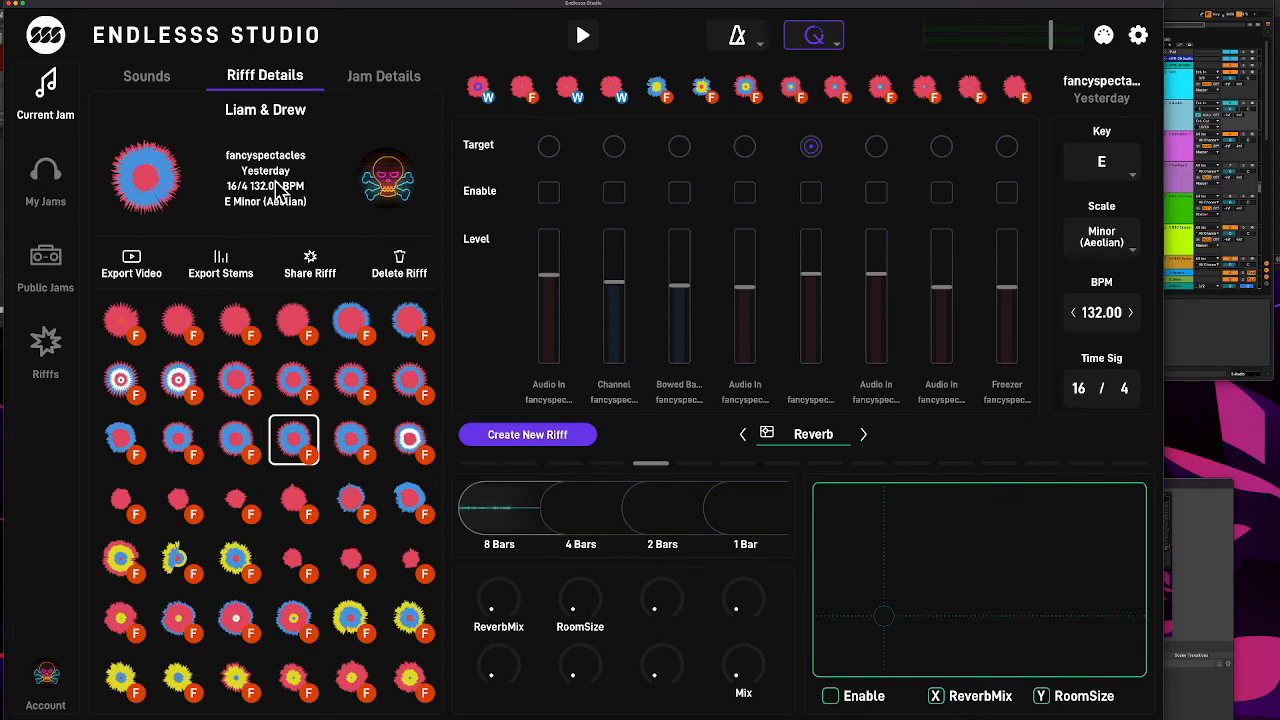
left_click(1211, 611)
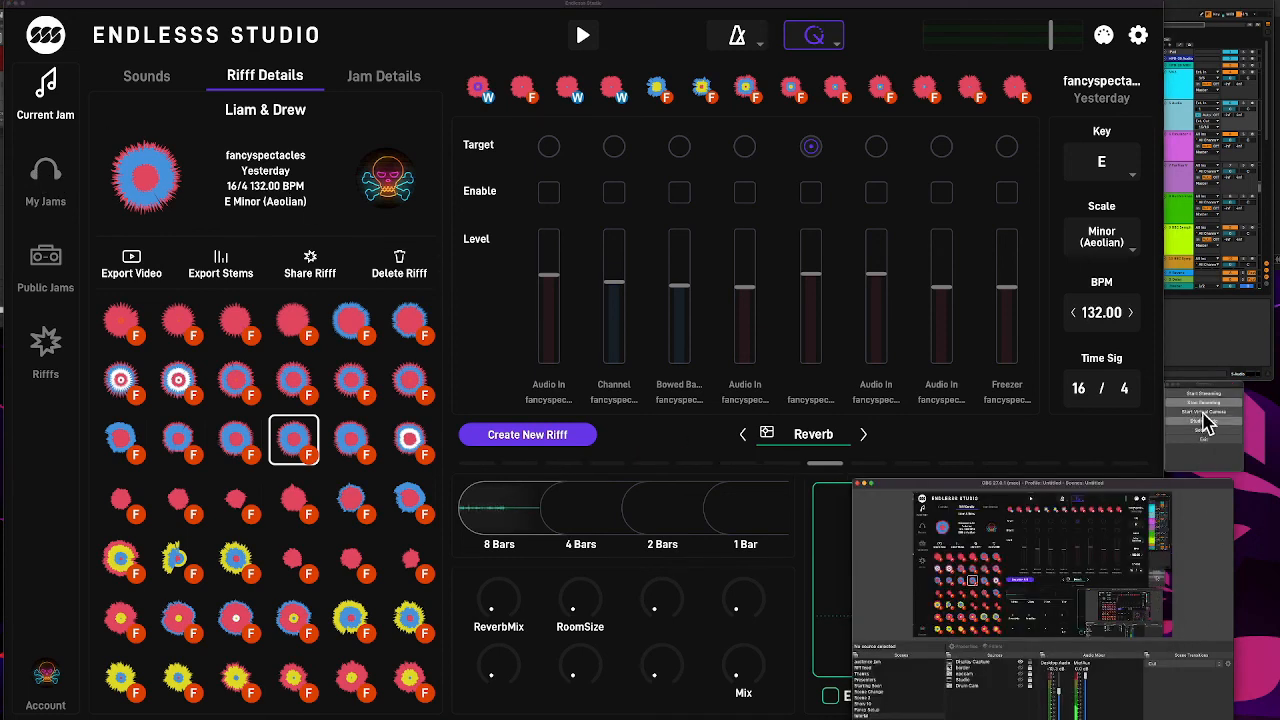